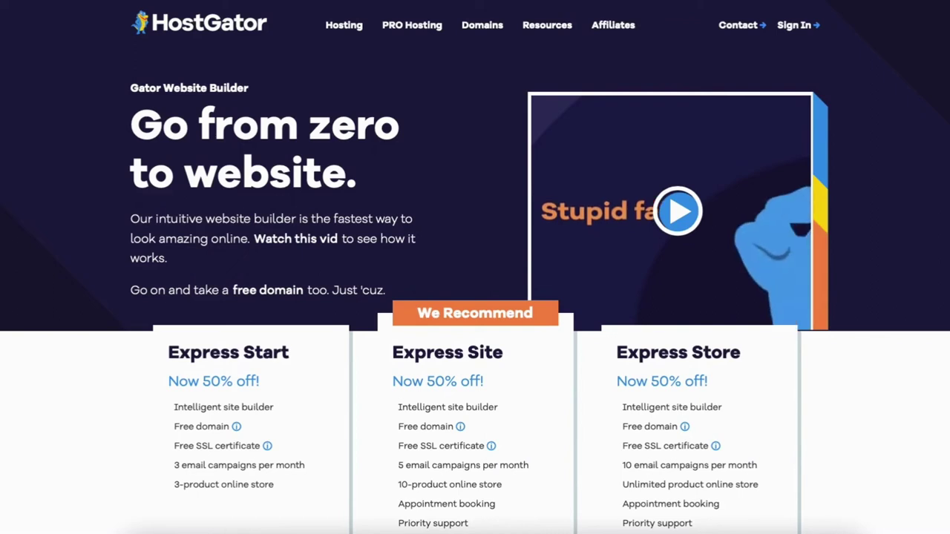
scroll(475, 268, down, 4)
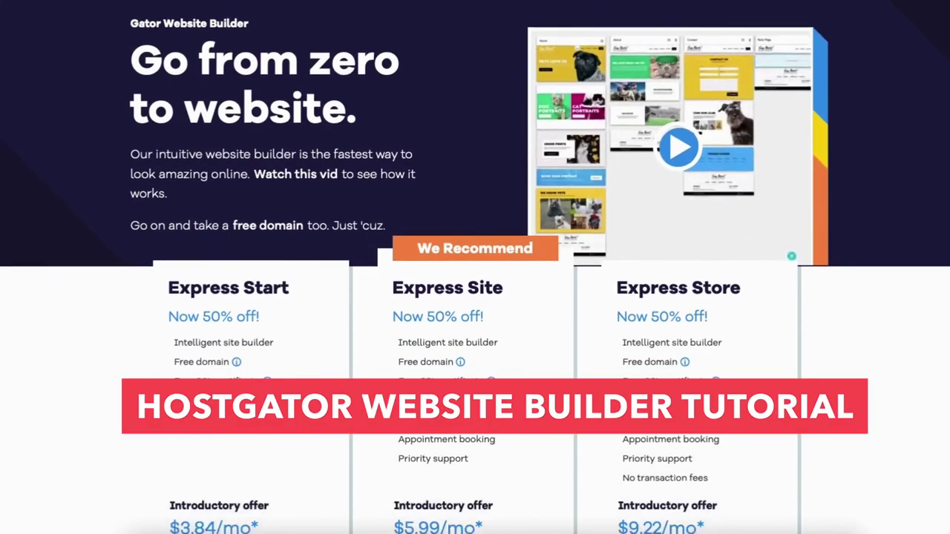
scroll(475, 268, down, 4)
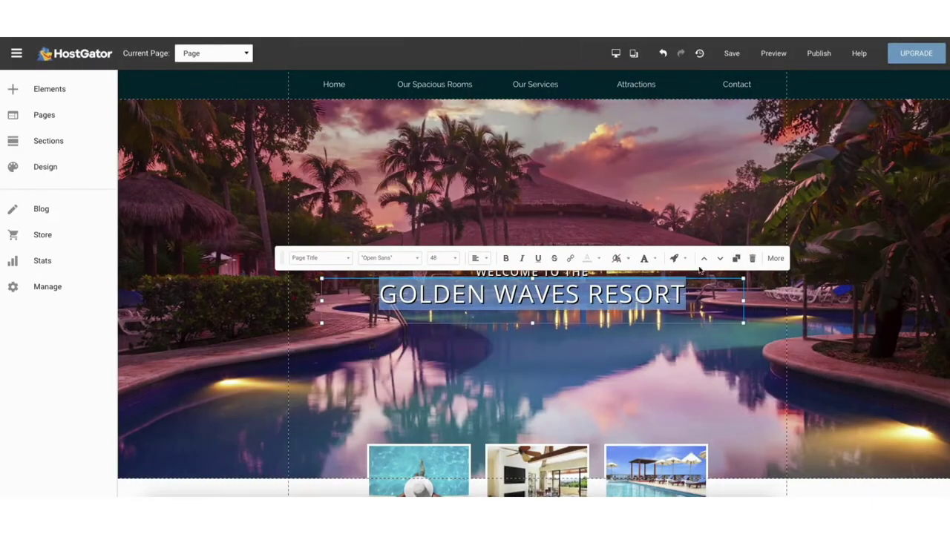
Step: Replace the selected GOLDEN WAVES RESORT banner heading with MY DEMO WEBSITE
text(MY DEMO WEBSITE)
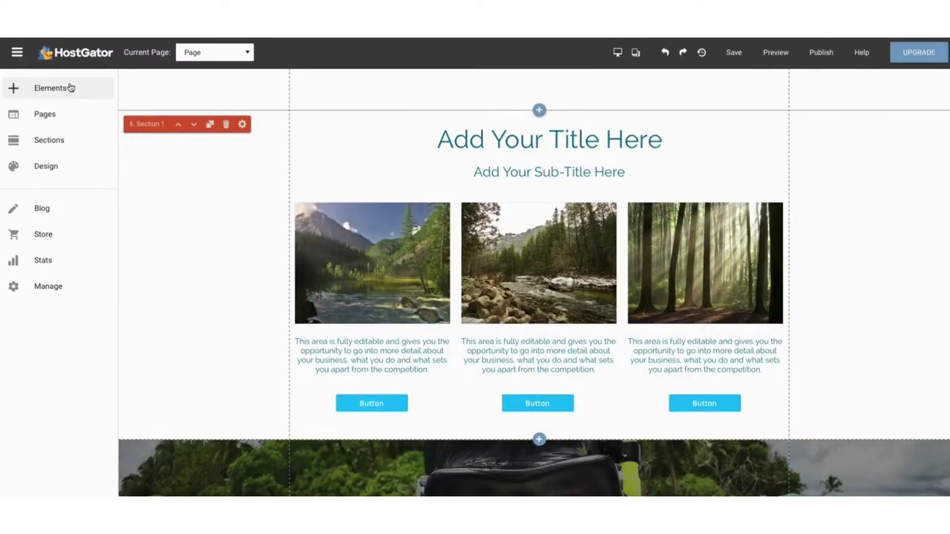
Step: Browse the elements available for adding to the page
click(70, 87)
drag(373, 126, 373, 206)
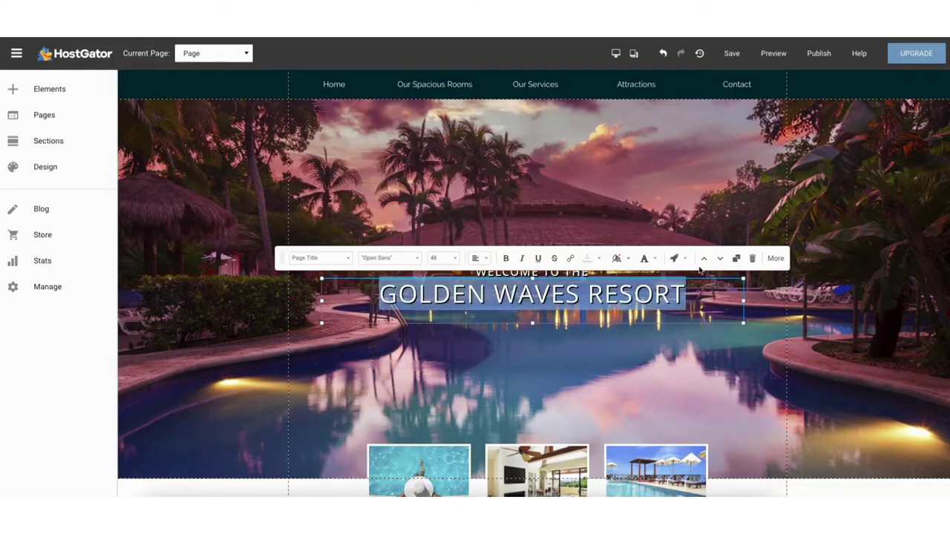
Step: Overwrite the selected GOLDEN WAVES RESORT banner heading with MY
text(MY)
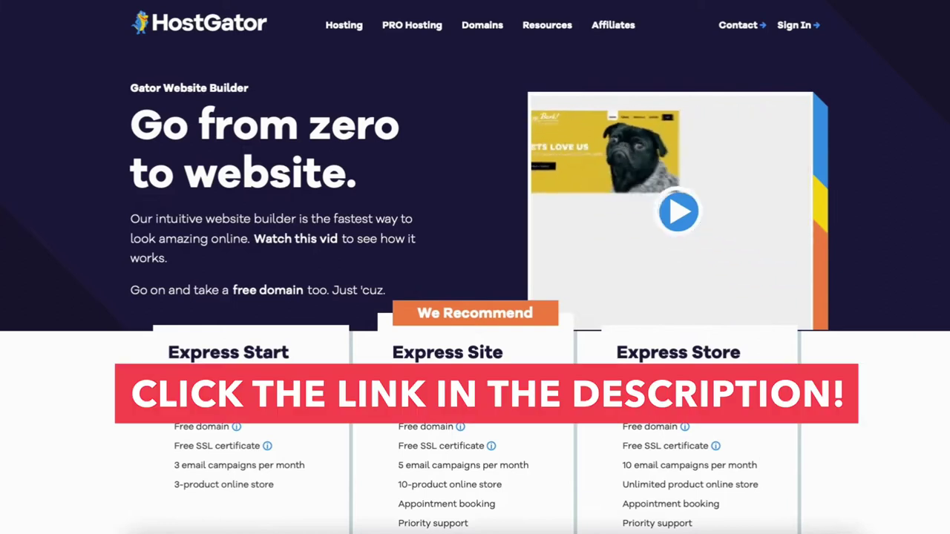
Step: Look through the Gator Website Builder landing page from the Express plans down to the builder's features
scroll(475, 267, down, 5)
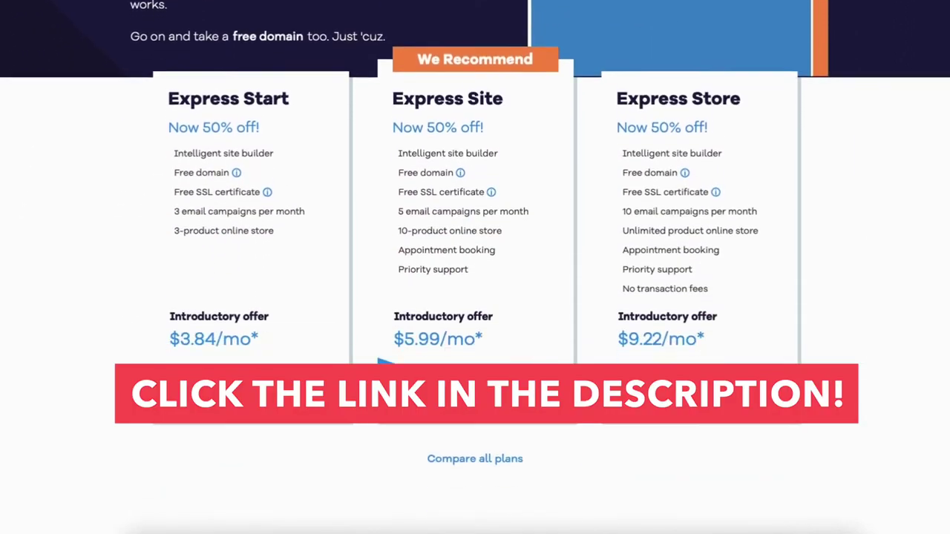
scroll(475, 268, down, 5)
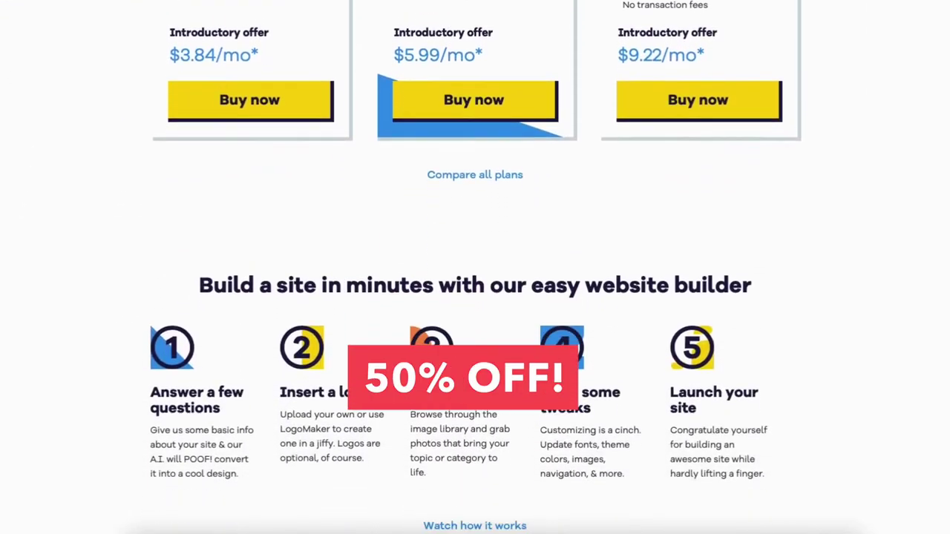
scroll(475, 268, down, 5)
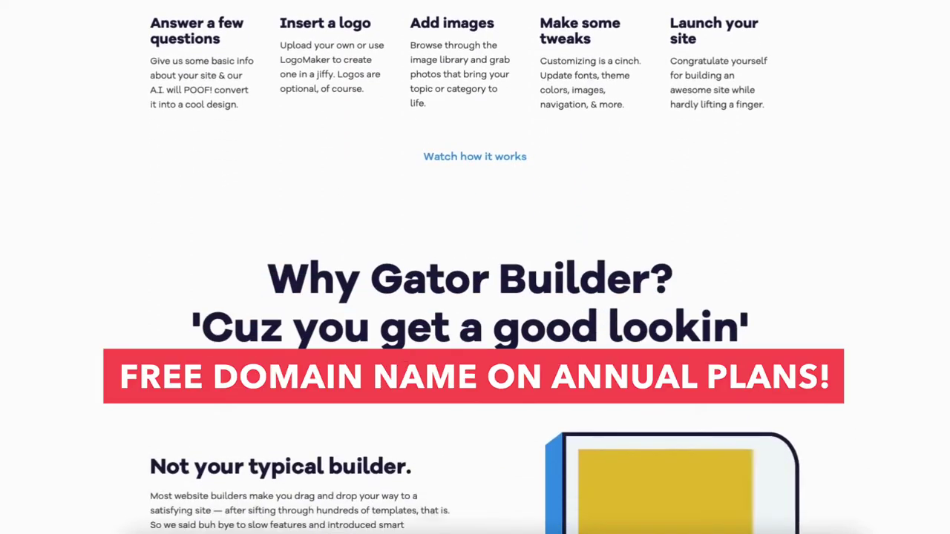
scroll(475, 268, down, 5)
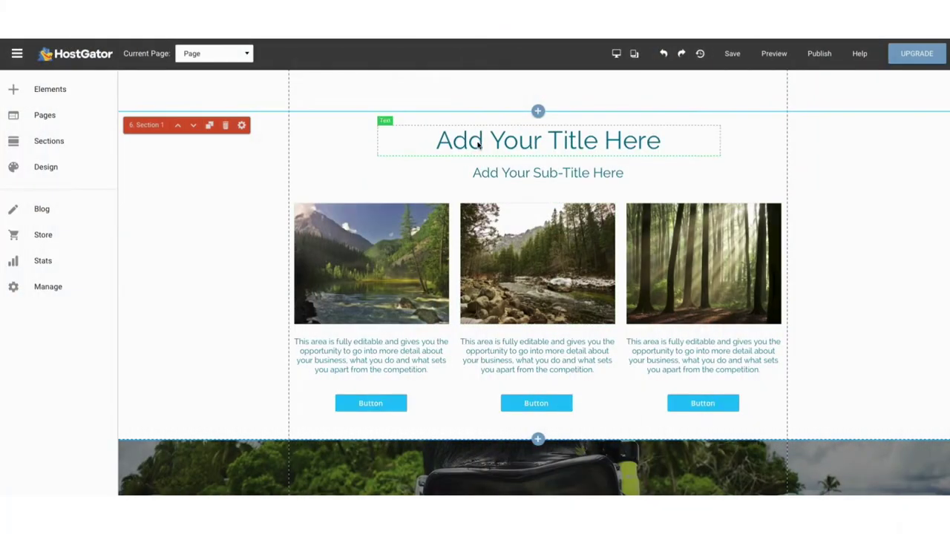
Step: Enter THIS in the section's "Add Your Title Here" heading
click(479, 145)
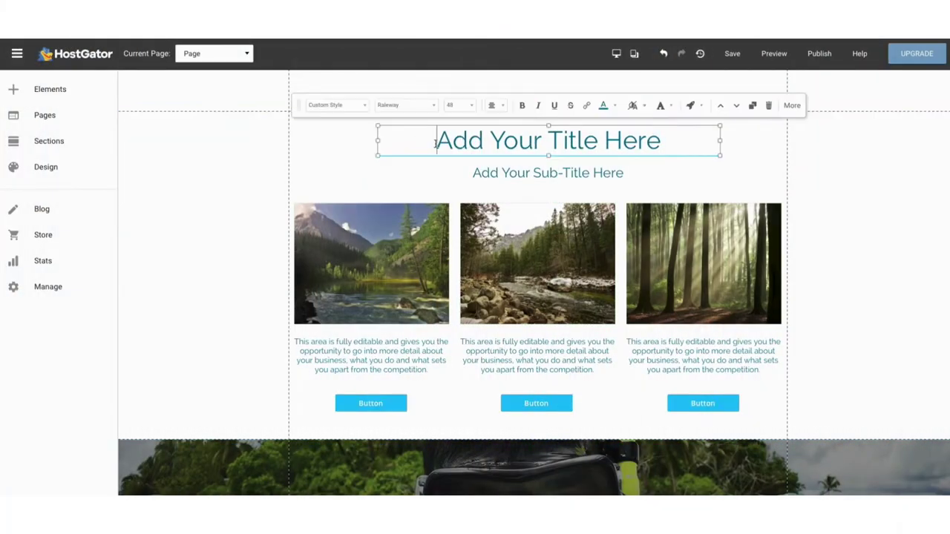
text(THIS)
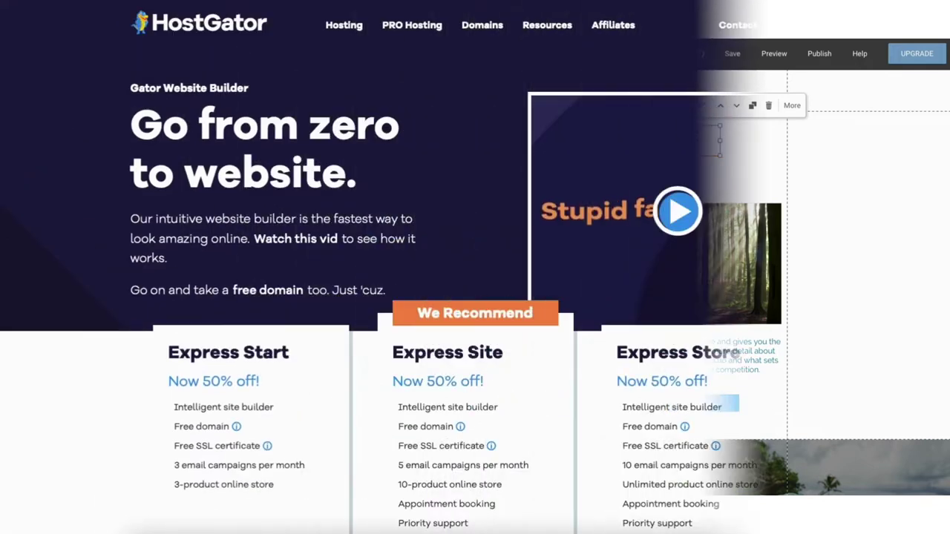
Step: Examine the Express plans, the site-building steps and the sign-up page's domain, plan, billing cycle and account sections
scroll(475, 297, down, 4)
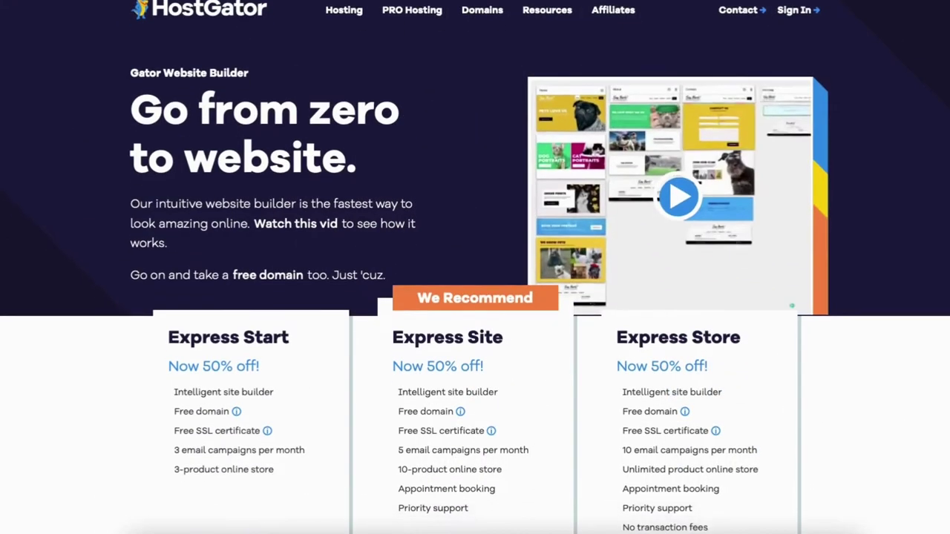
scroll(475, 297, down, 4)
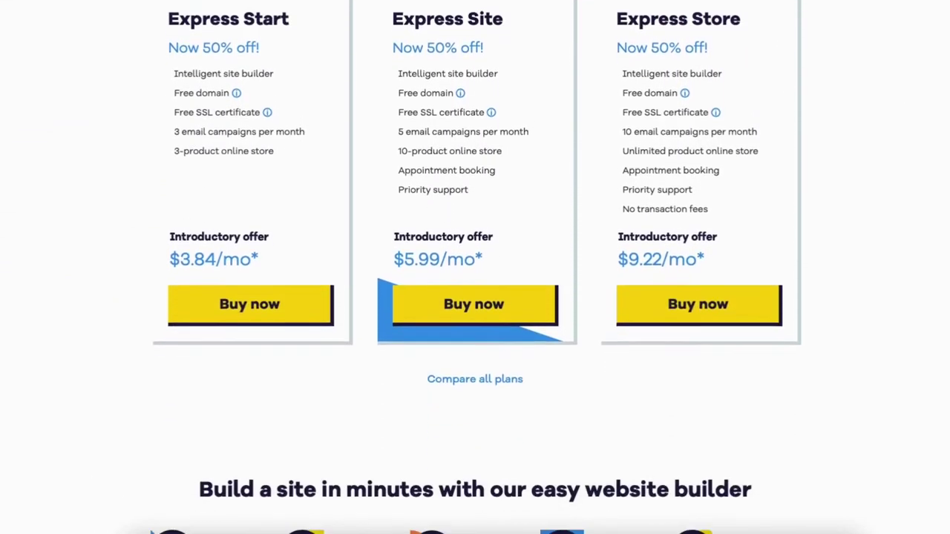
scroll(475, 297, down, 5)
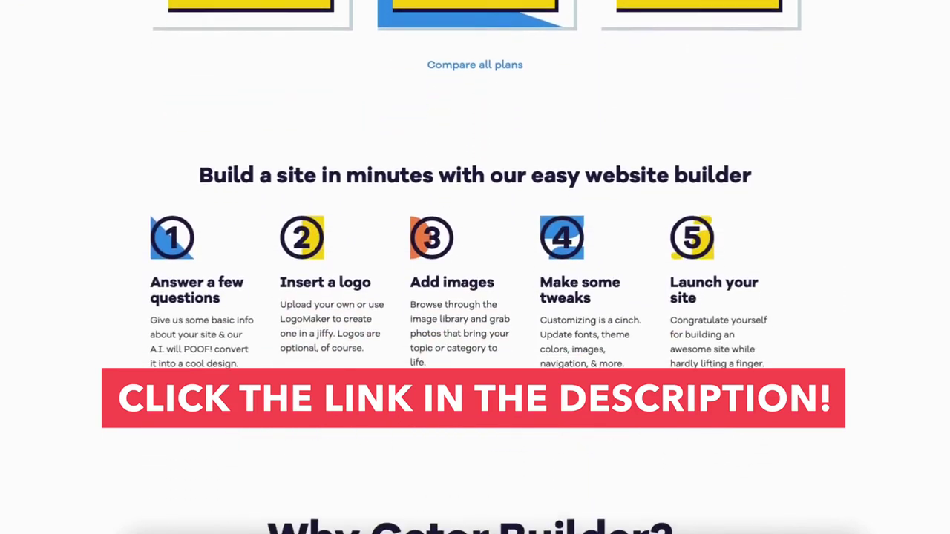
scroll(475, 297, down, 4)
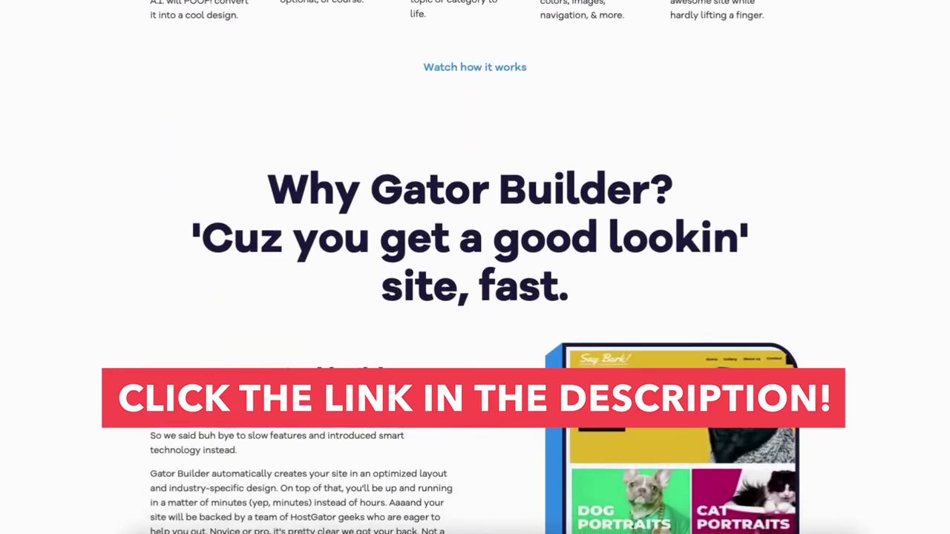
scroll(475, 297, down, 2)
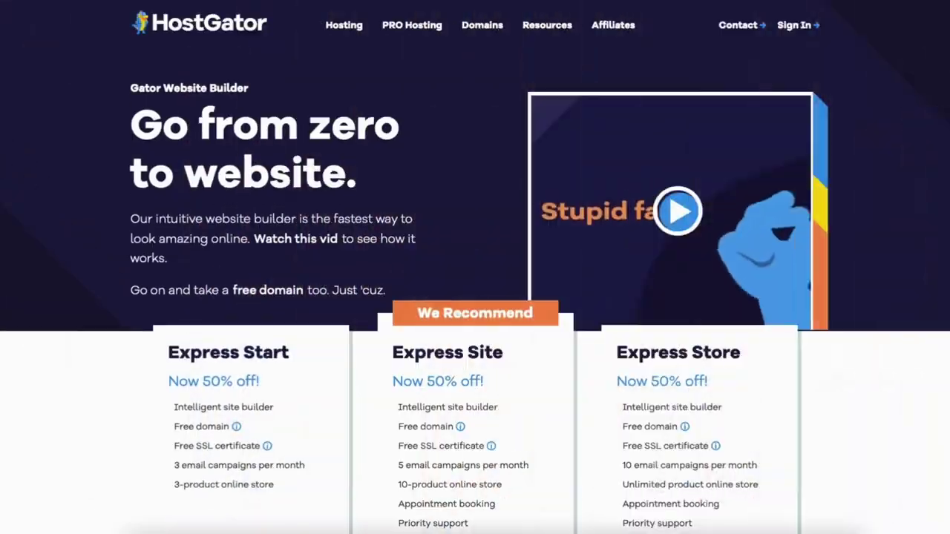
scroll(475, 267, down, 4)
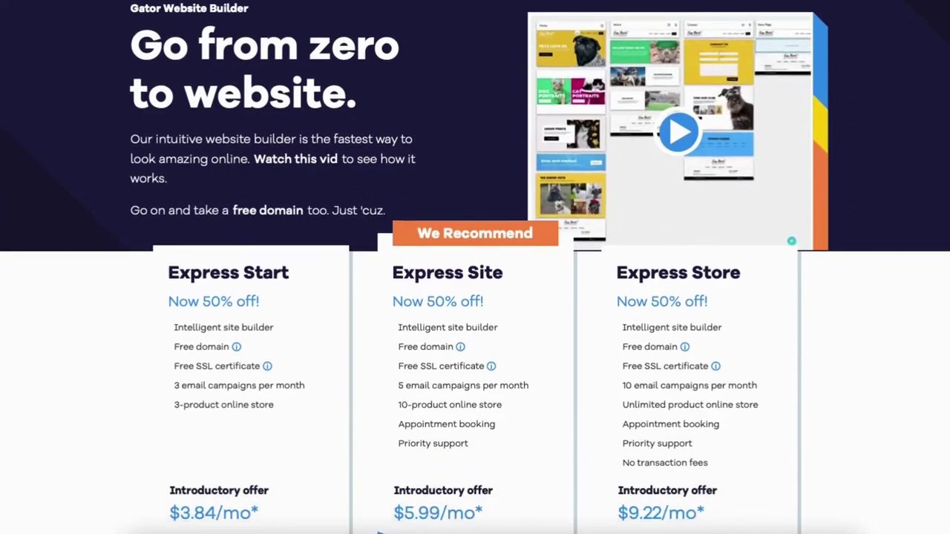
scroll(475, 267, down, 4)
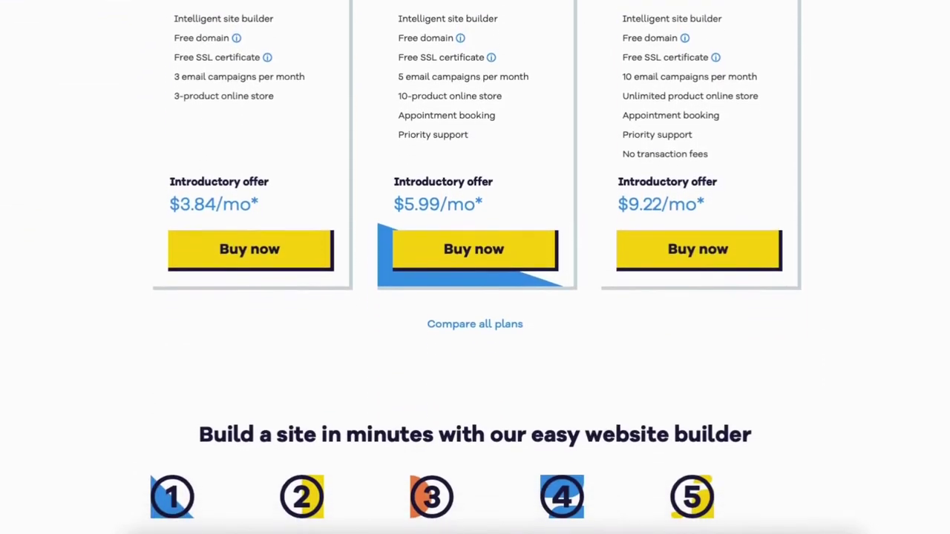
scroll(475, 267, down, 3)
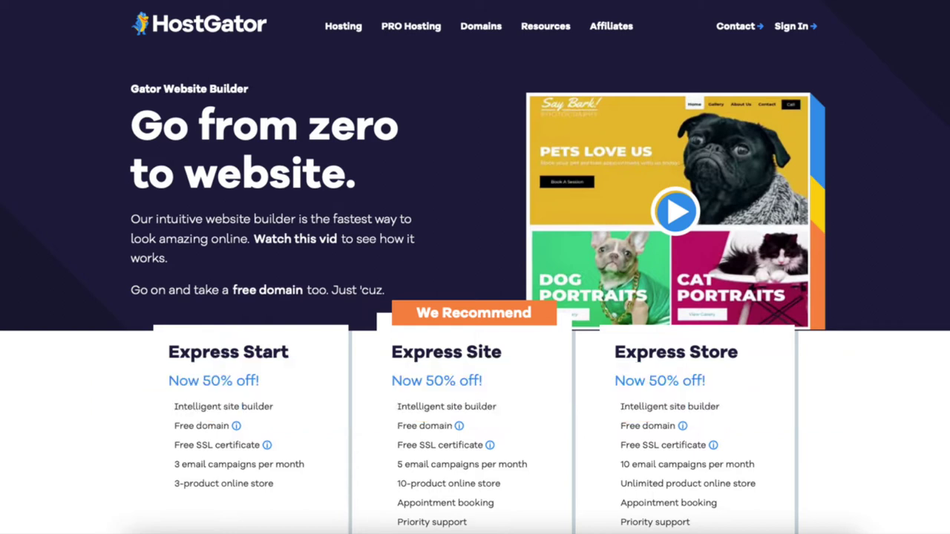
scroll(475, 267, down, 2)
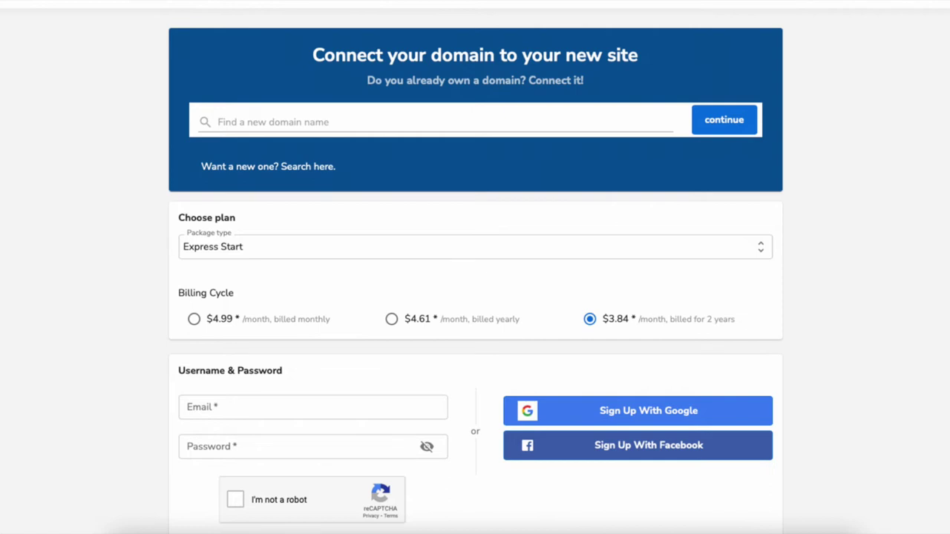
scroll(476, 297, down, 3)
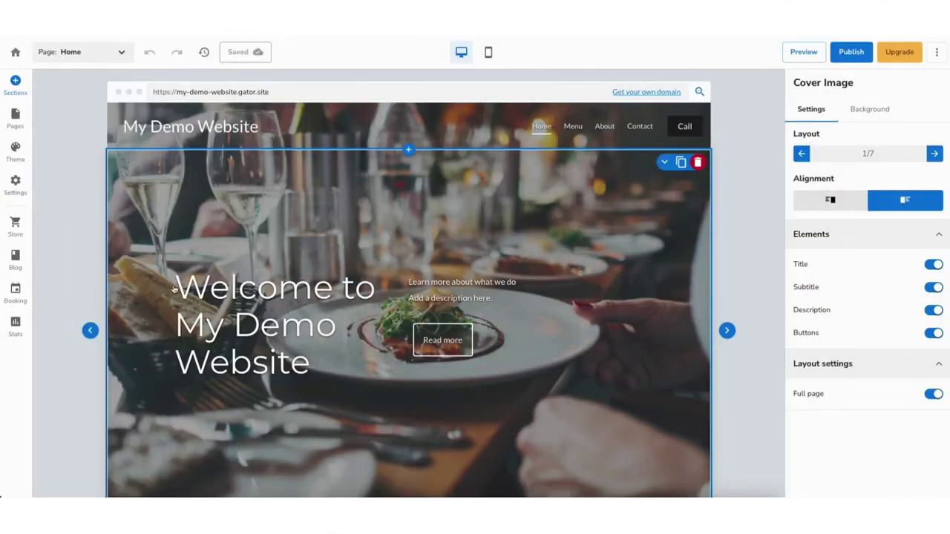
Step: Replace the cover image's "Welcome to My Demo Website" title with "This Is Example Website"
click(178, 290)
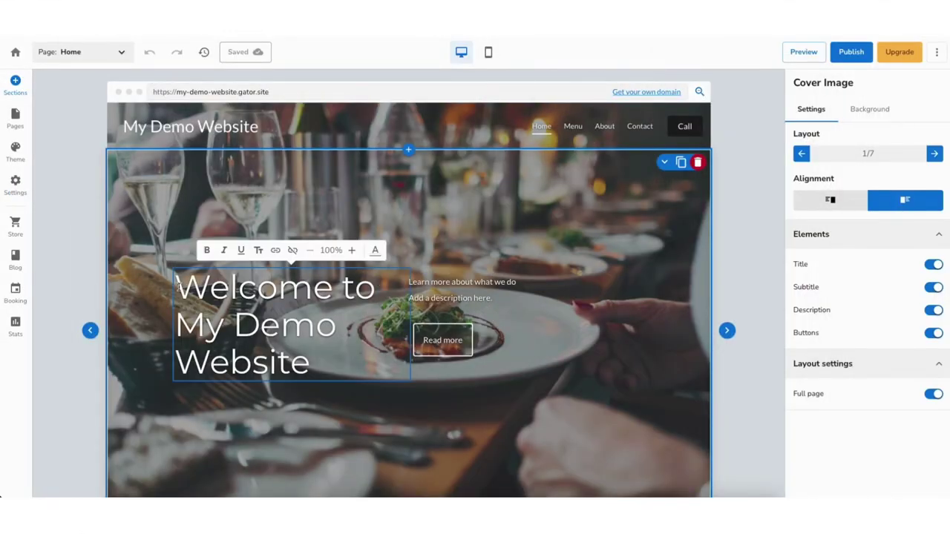
drag(179, 288, 330, 354)
text(This Is Example Website)
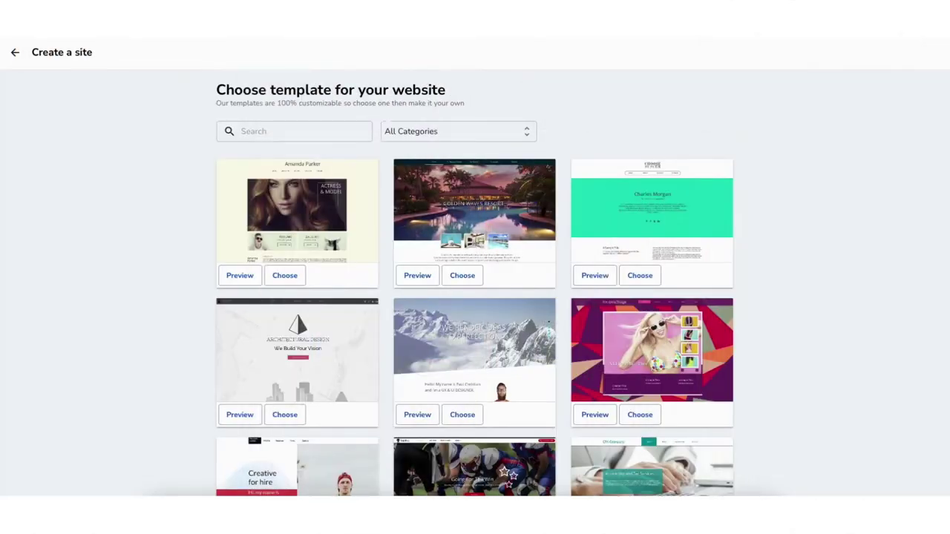
Step: Browse the website templates and search them for "food"
scroll(475, 297, down, 1)
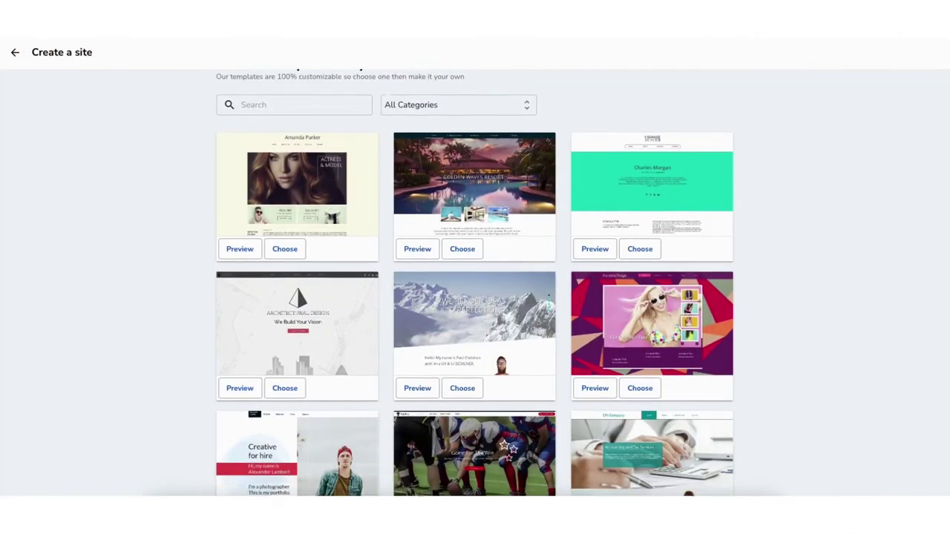
scroll(474, 282, down, 3)
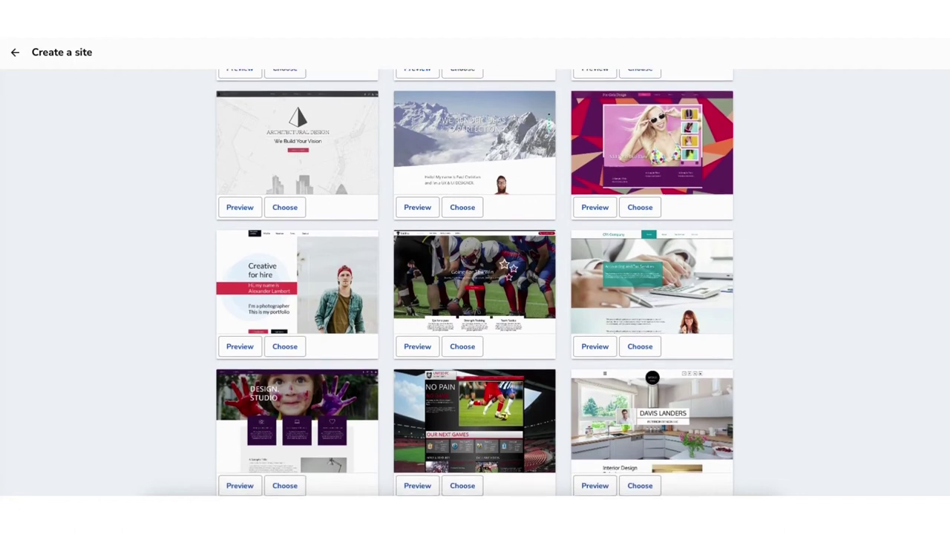
scroll(190, 248, up, 5)
click(261, 131)
text(food)
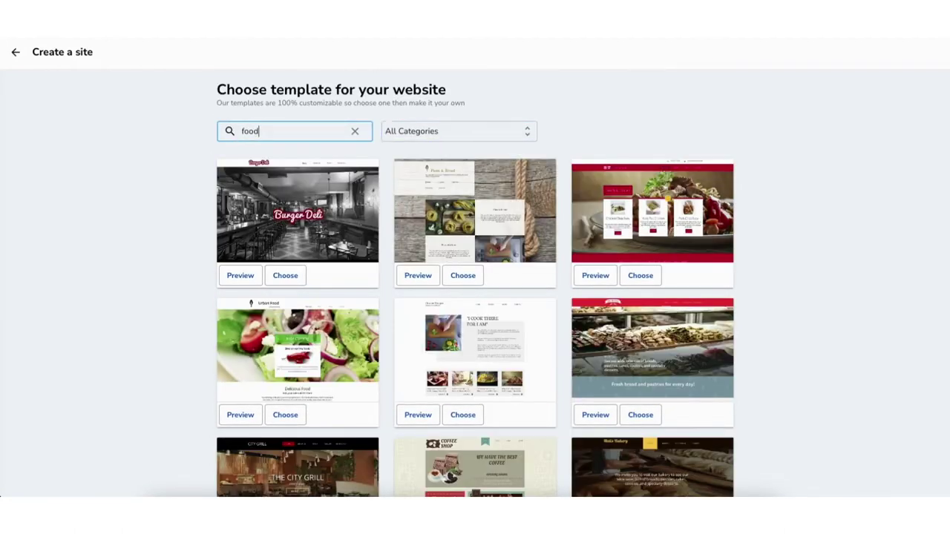
Step: Check the list of template categories and preview the Pasta & Bread template
click(486, 136)
scroll(491, 142, down, 1)
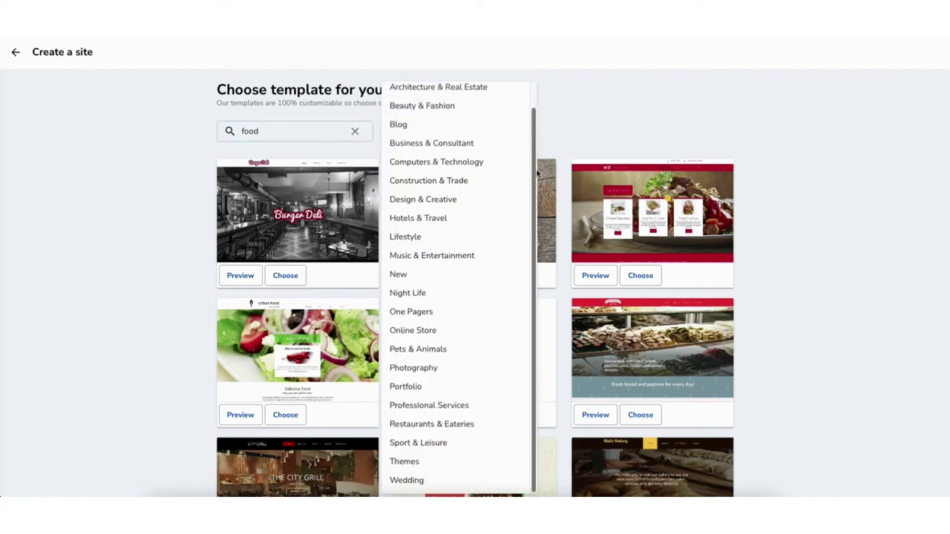
click(178, 270)
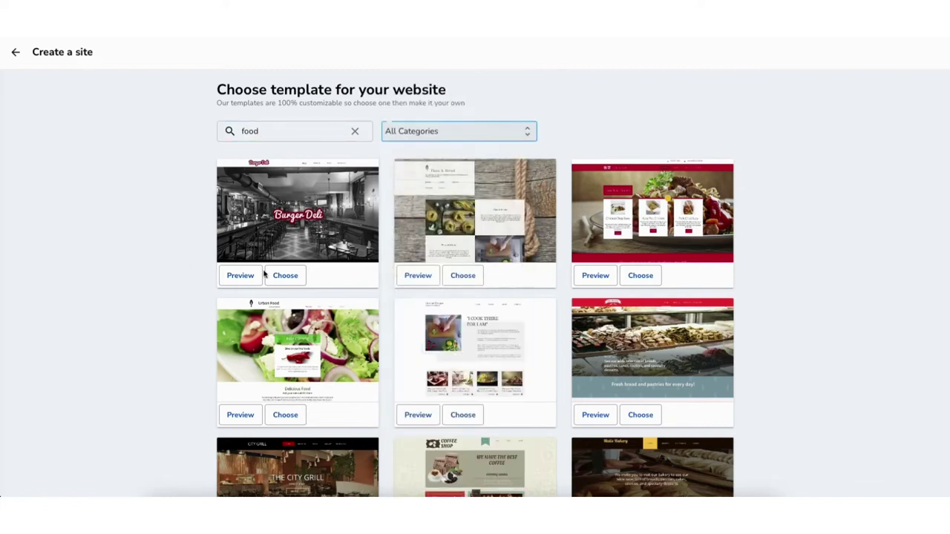
click(416, 276)
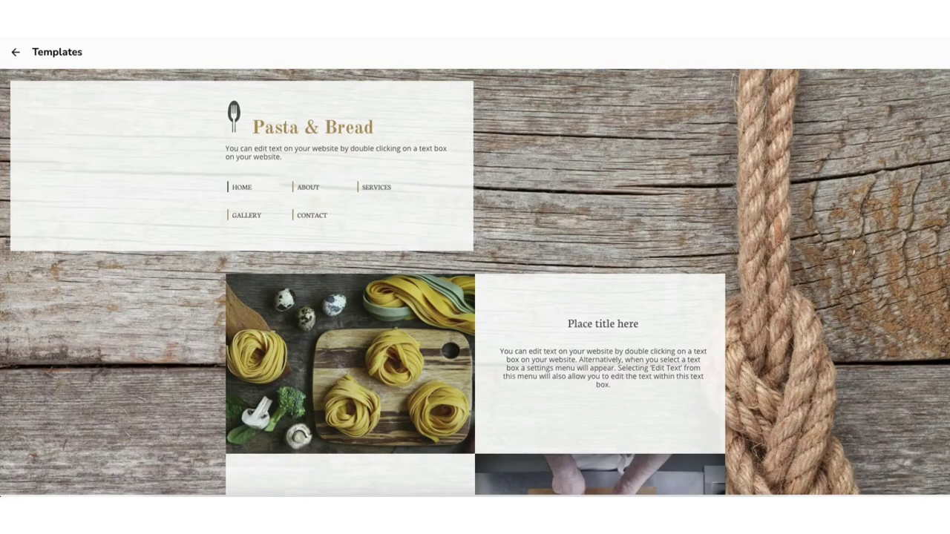
key(Escape)
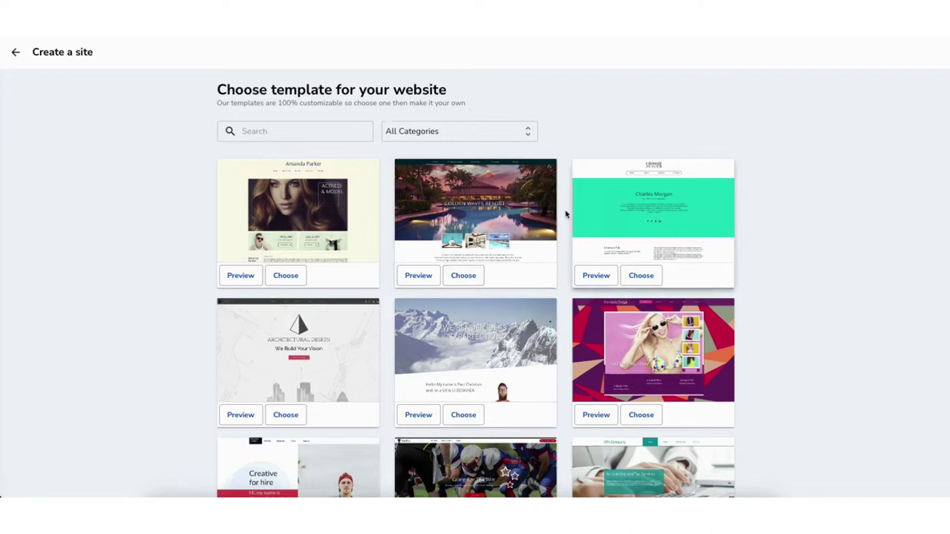
Step: Choose the Golden Waves Resort template for the website
click(462, 276)
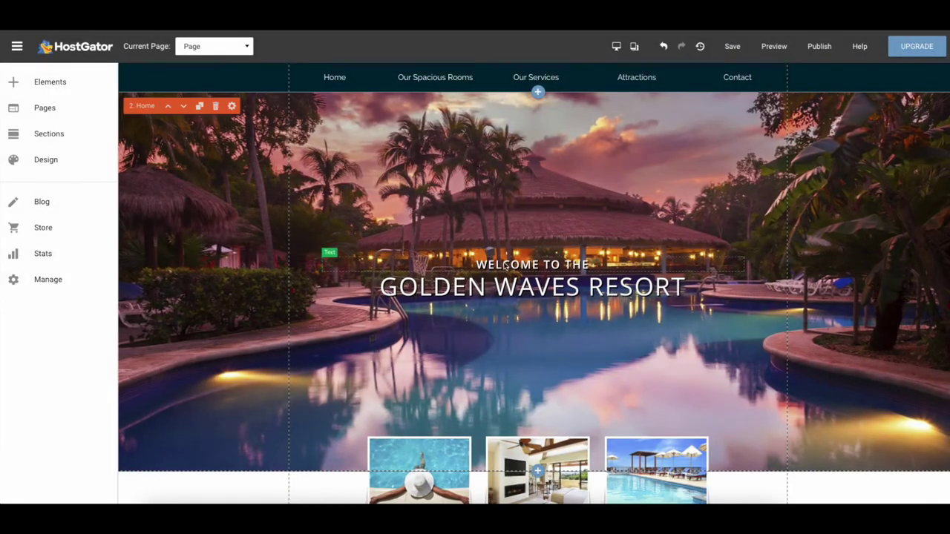
Step: Change the banner's "WELCOME TO THE" line to HERE IS MY and its "GOLDEN WAVES RESORT" heading to DEMO WEBSITE
click(506, 263)
drag(477, 265, 591, 266)
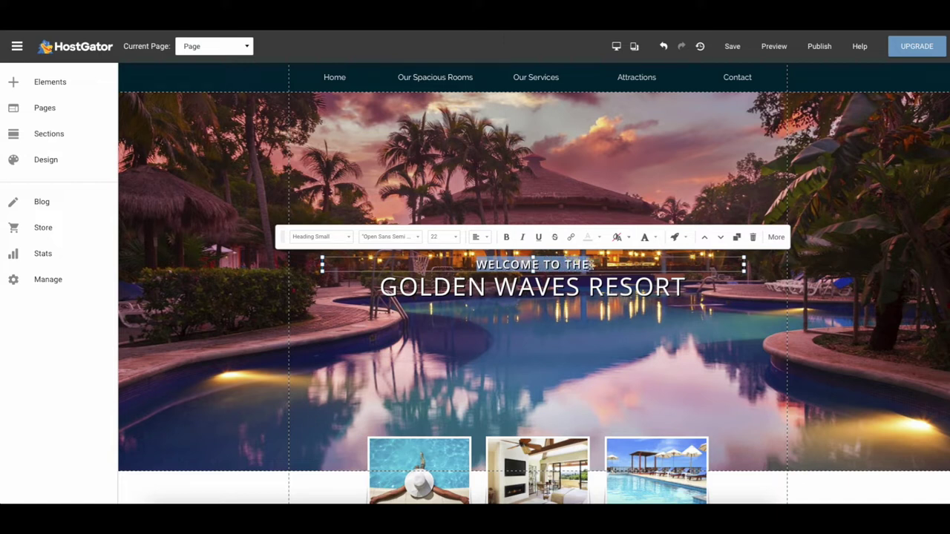
text(HERE IS MY)
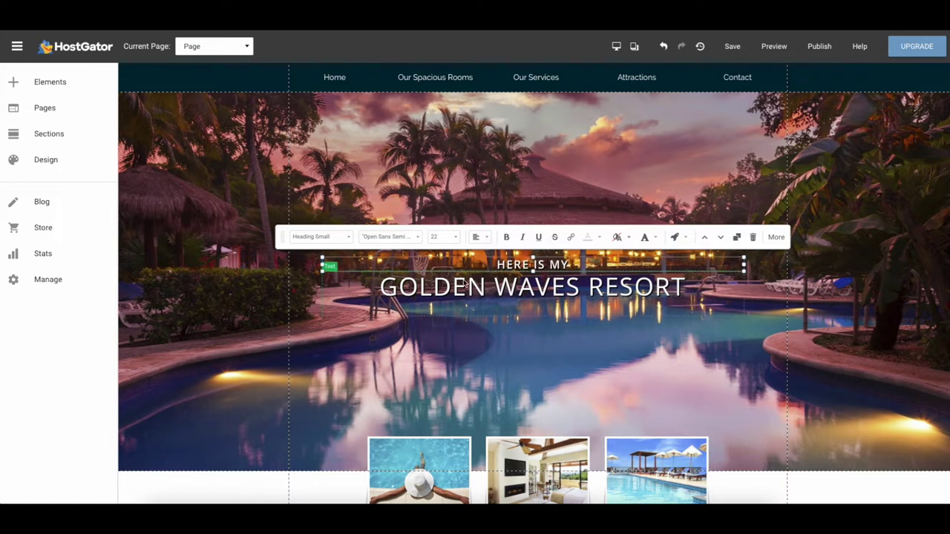
triple_click(469, 284)
text(DEMO WEBSITE)
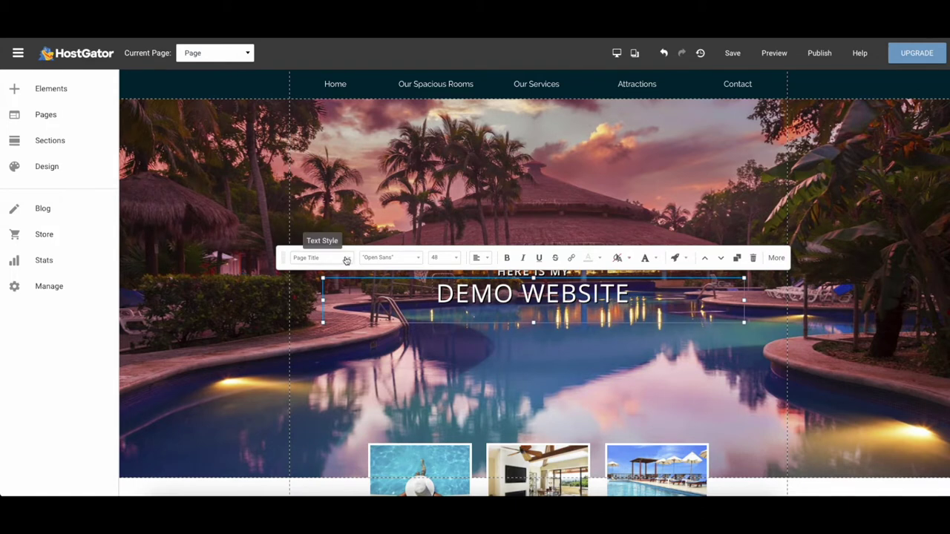
Step: Examine the DEMO WEBSITE heading's formatting options, including text style, font, size, alignment, link and the additional tools
click(346, 260)
click(346, 260)
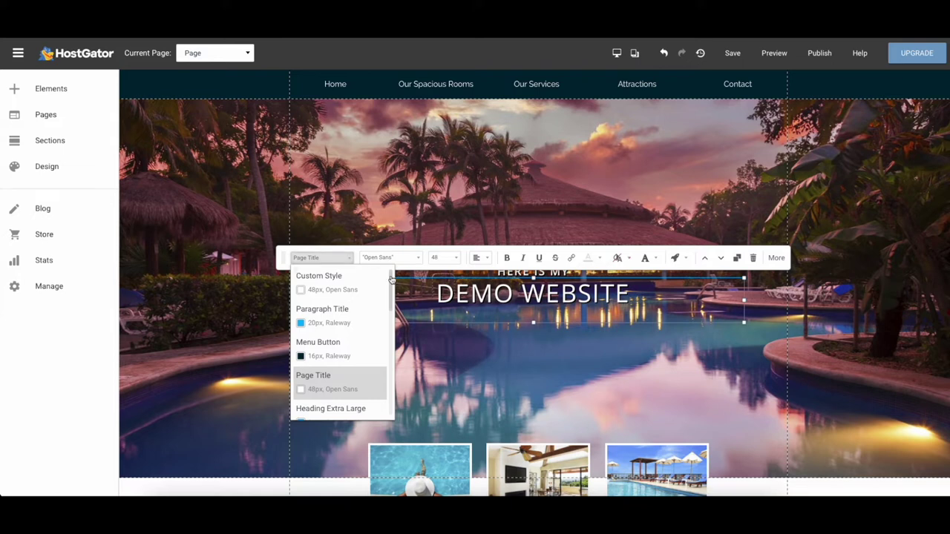
drag(391, 279, 396, 366)
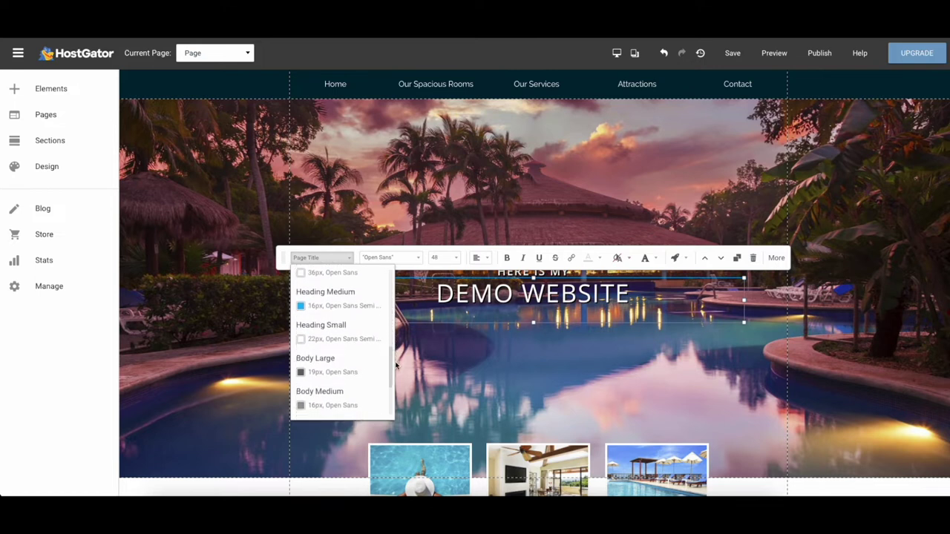
click(410, 260)
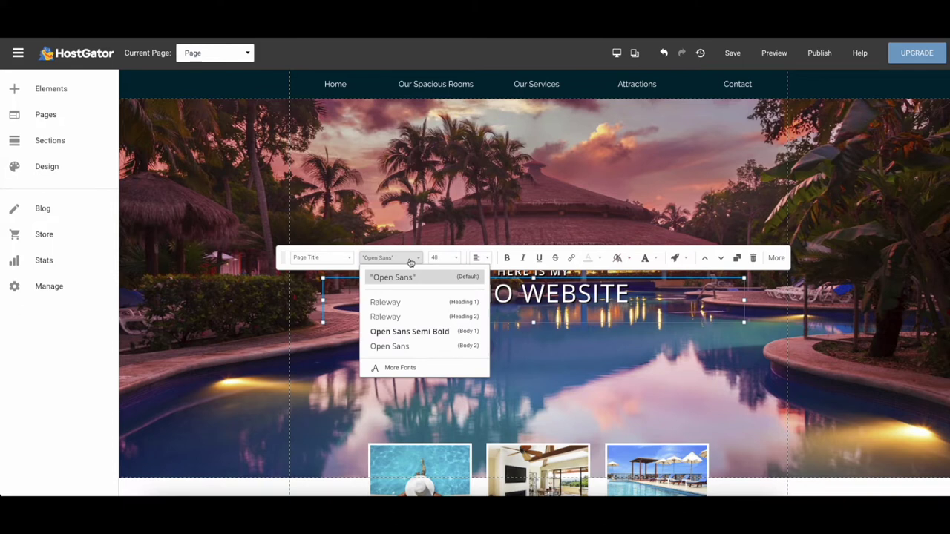
click(446, 258)
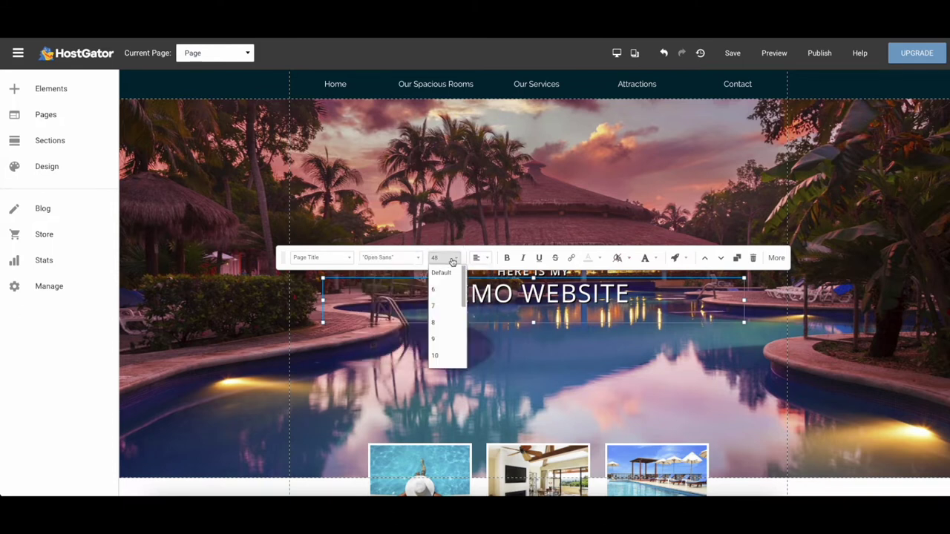
click(481, 259)
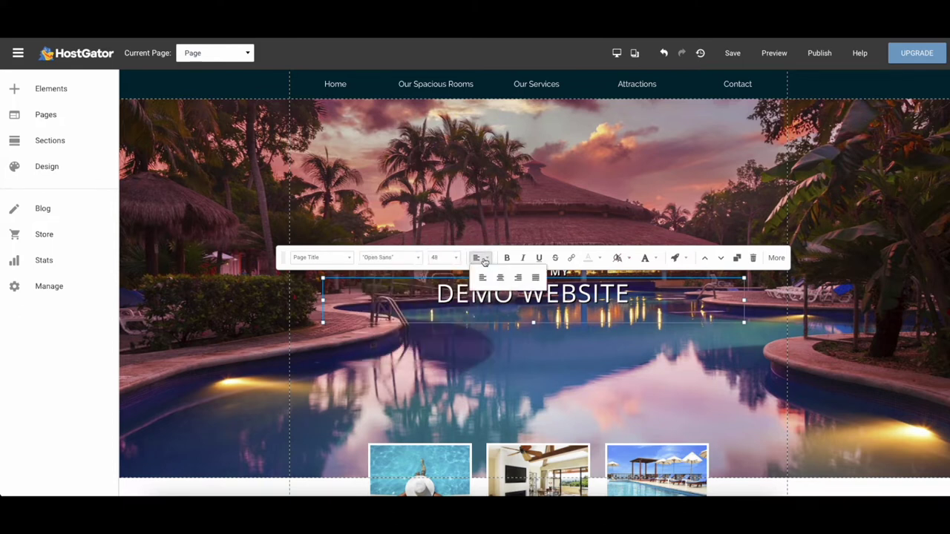
click(572, 260)
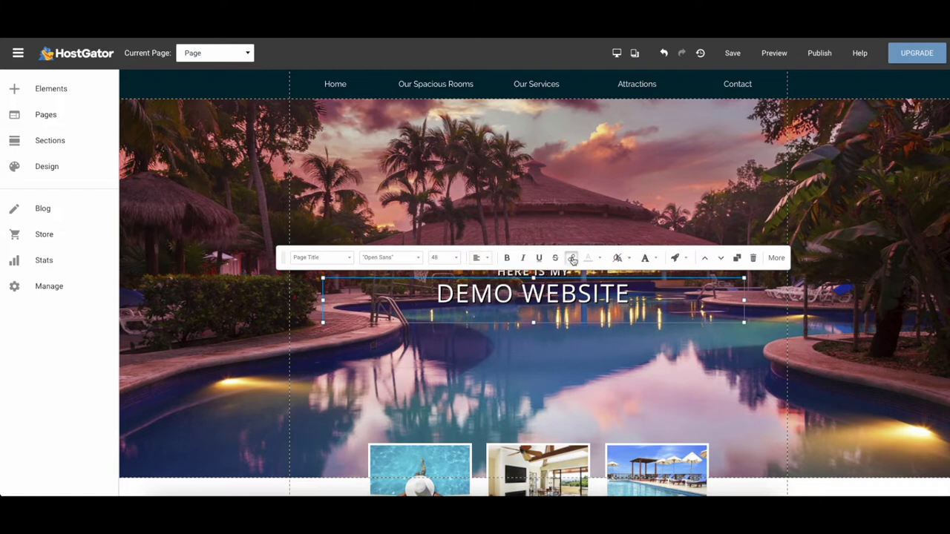
click(507, 404)
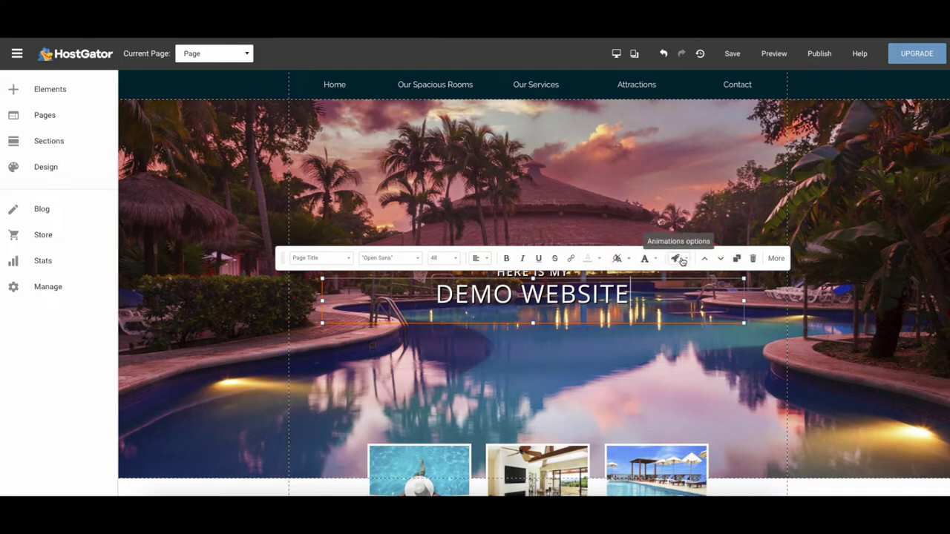
click(775, 259)
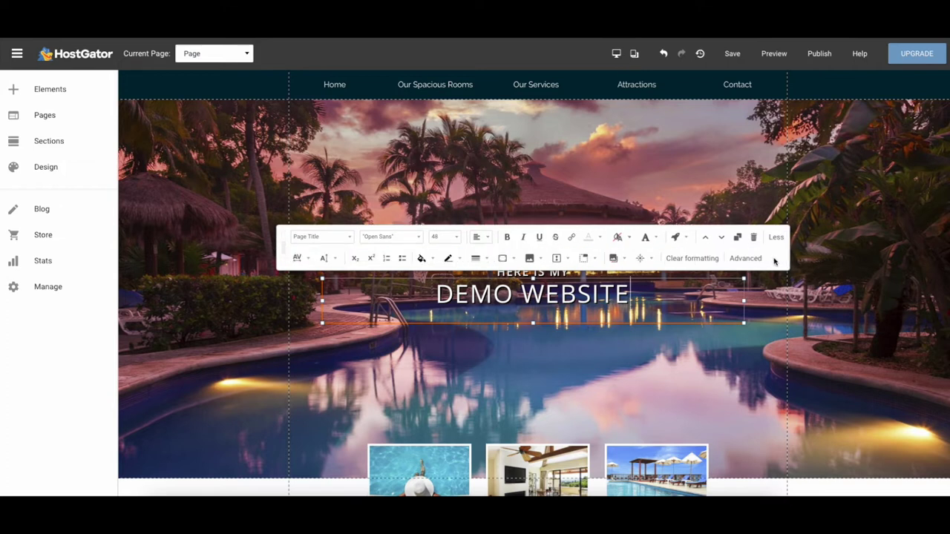
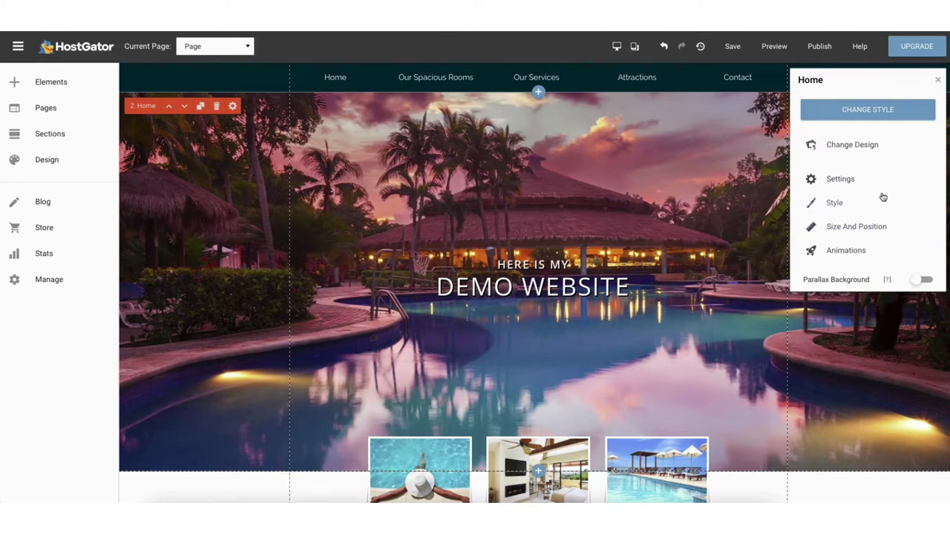
Step: Examine the Home section's style options and its background image settings for layout, alignment and opacity
click(843, 204)
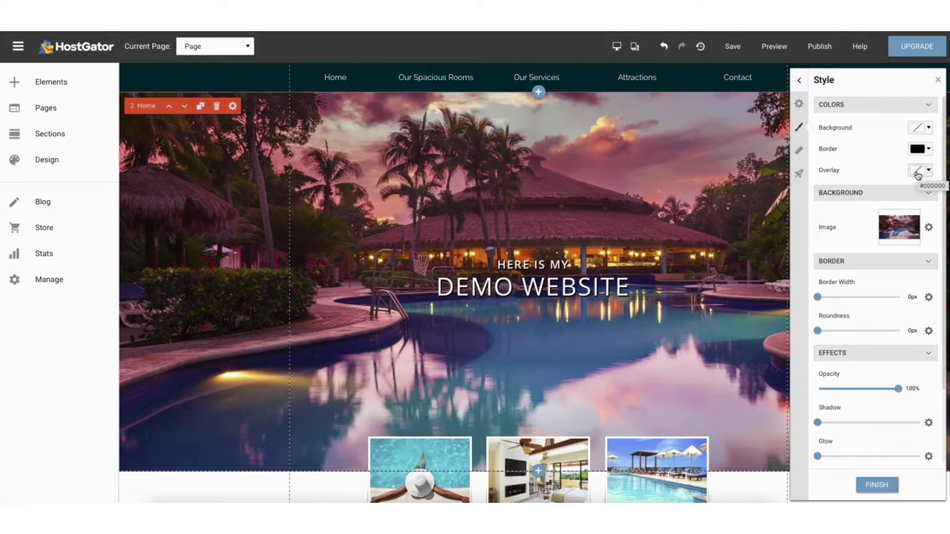
click(929, 227)
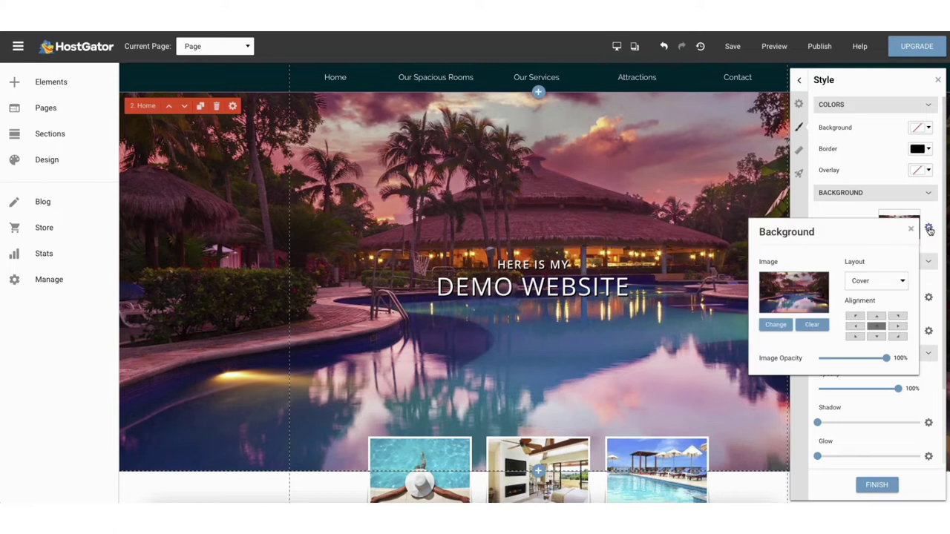
mouse_move(886, 359)
mouse_down()
mouse_move(851, 363)
mouse_move(888, 361)
mouse_up()
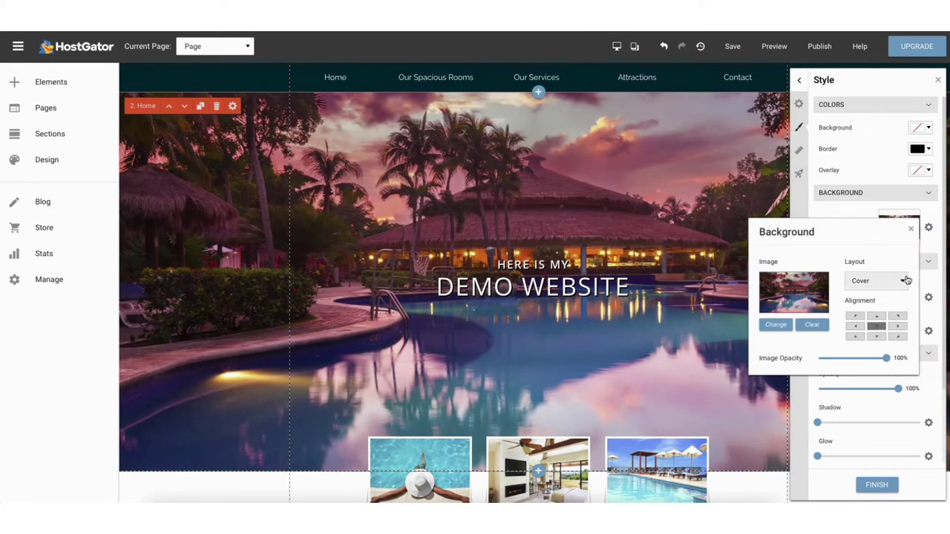
click(913, 232)
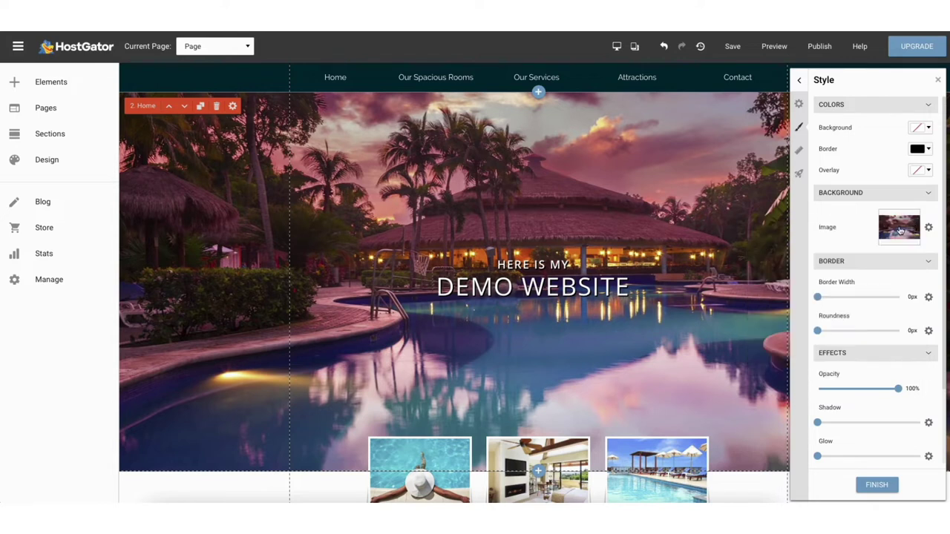
Step: Look through the image sources for the Home section's background, including linked images, Architecture & Real estate stock photos and own images
click(898, 230)
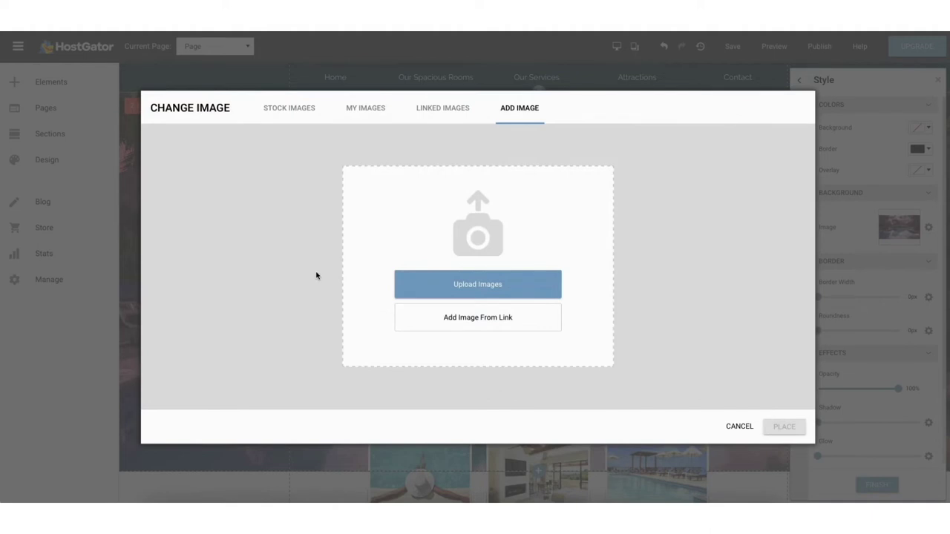
click(440, 112)
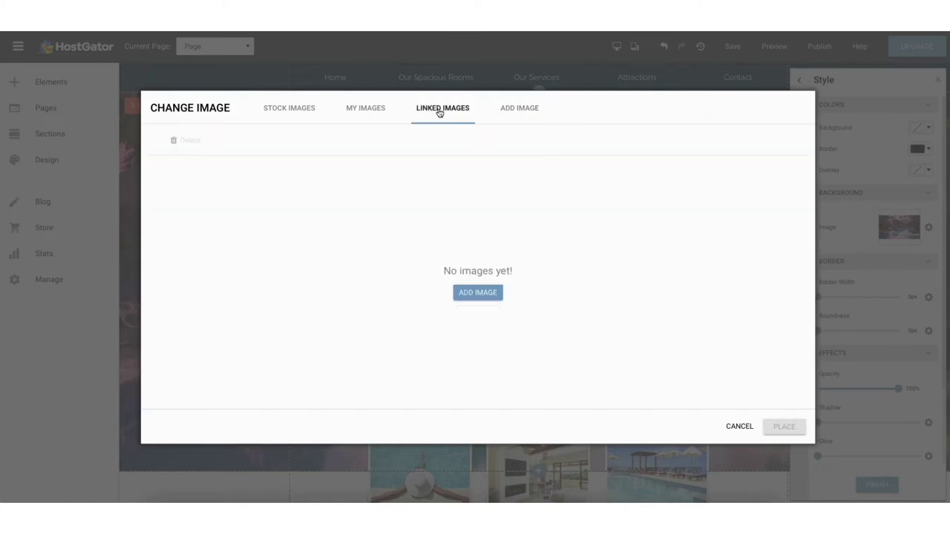
click(287, 112)
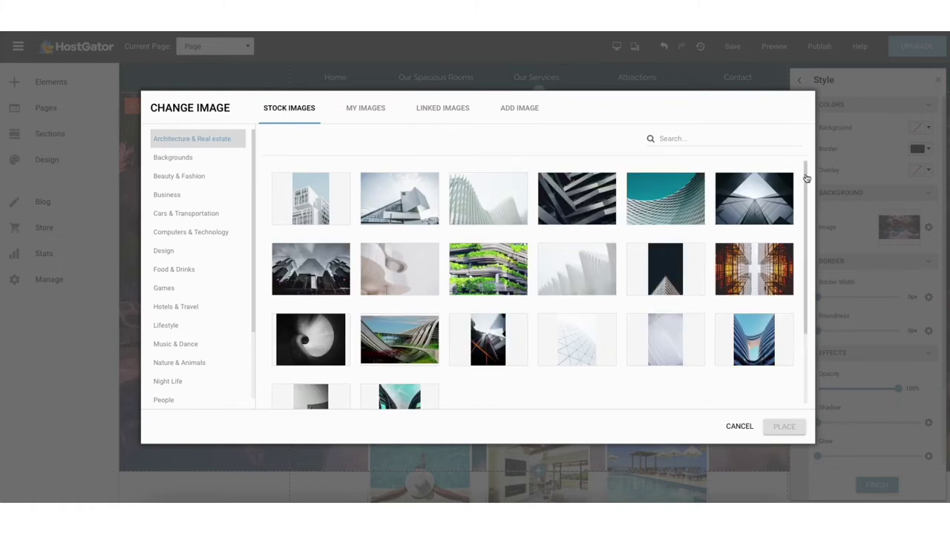
scroll(806, 183, down, 1)
drag(806, 182, 808, 240)
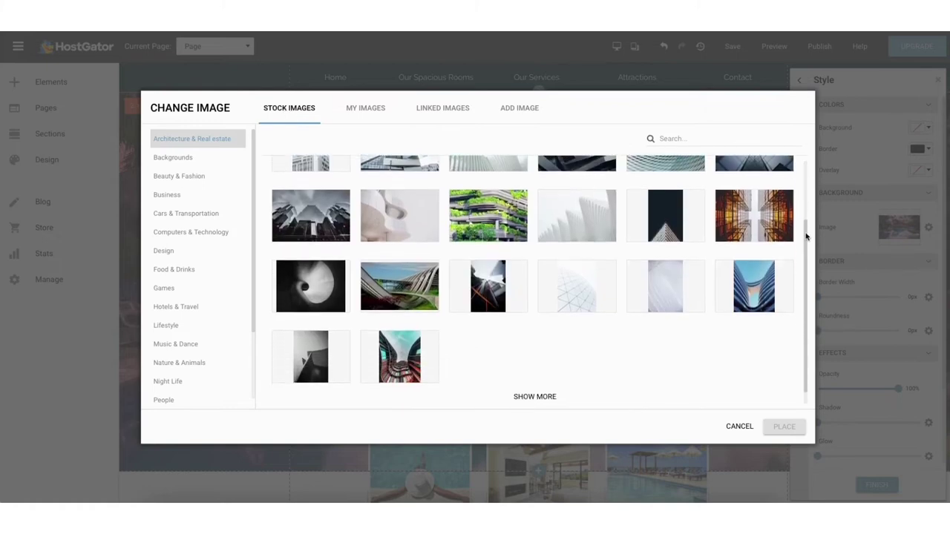
click(535, 397)
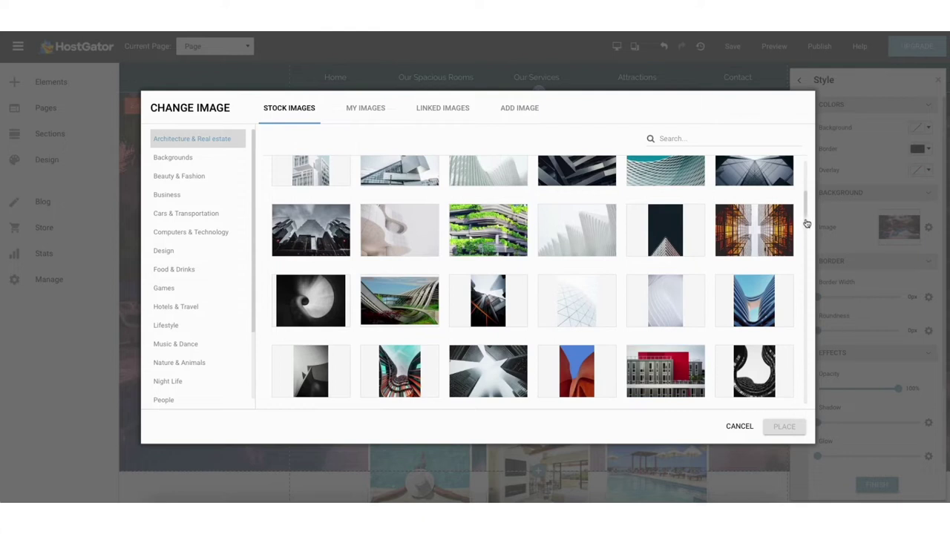
scroll(807, 217, down, 1)
drag(806, 217, 807, 235)
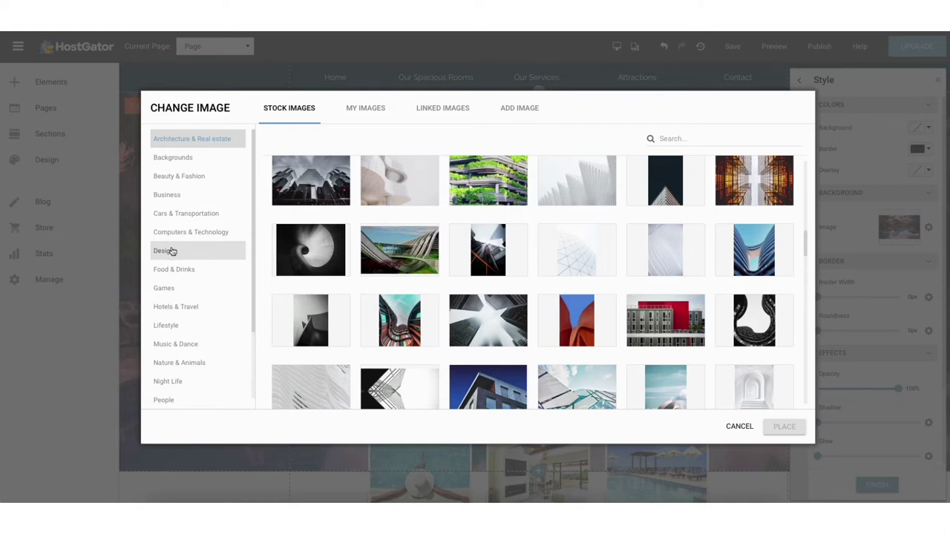
click(358, 113)
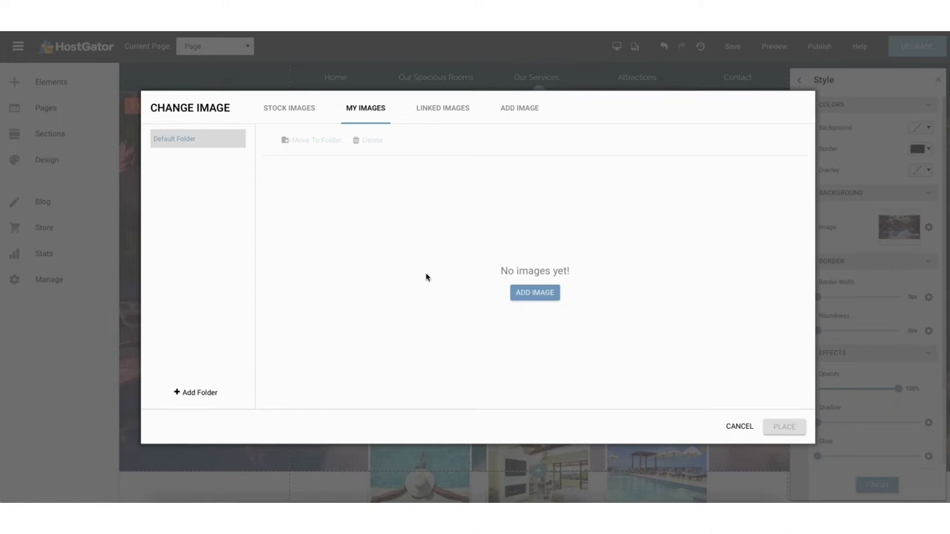
Step: Replace the Home section's background with the Business stock photo of two colleagues high-fiving over a laptop
click(290, 109)
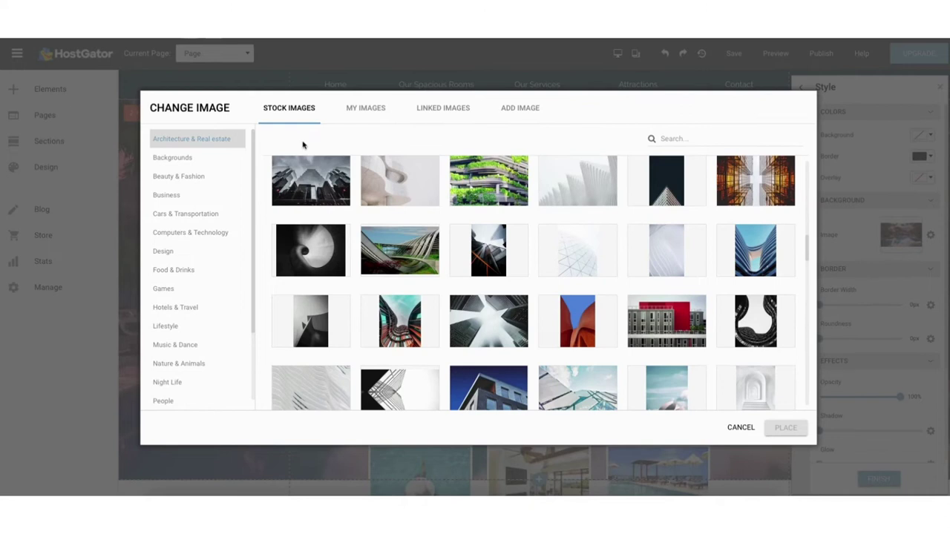
click(175, 198)
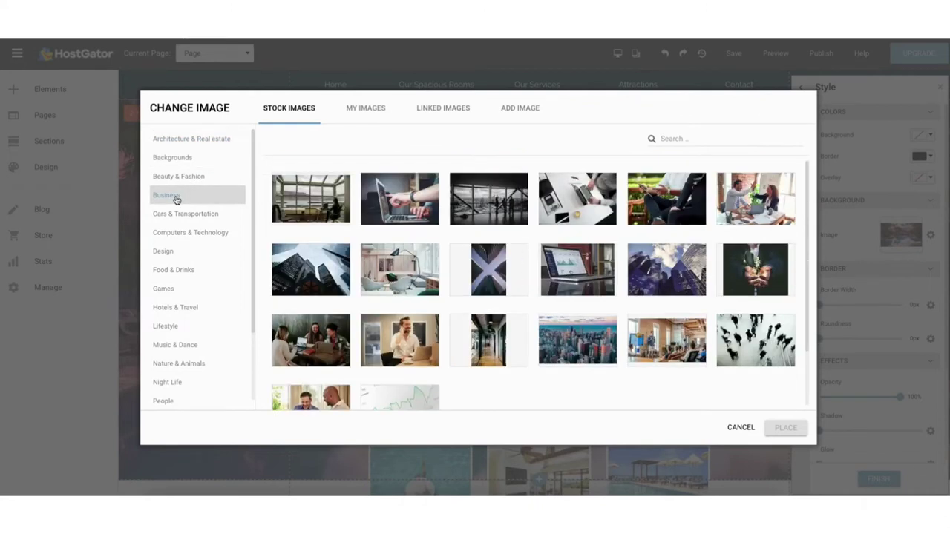
click(748, 202)
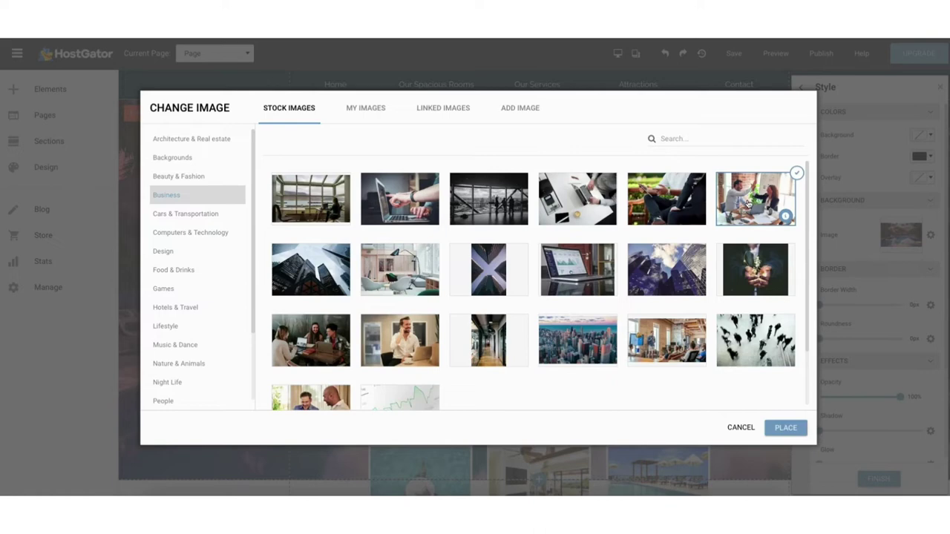
click(785, 430)
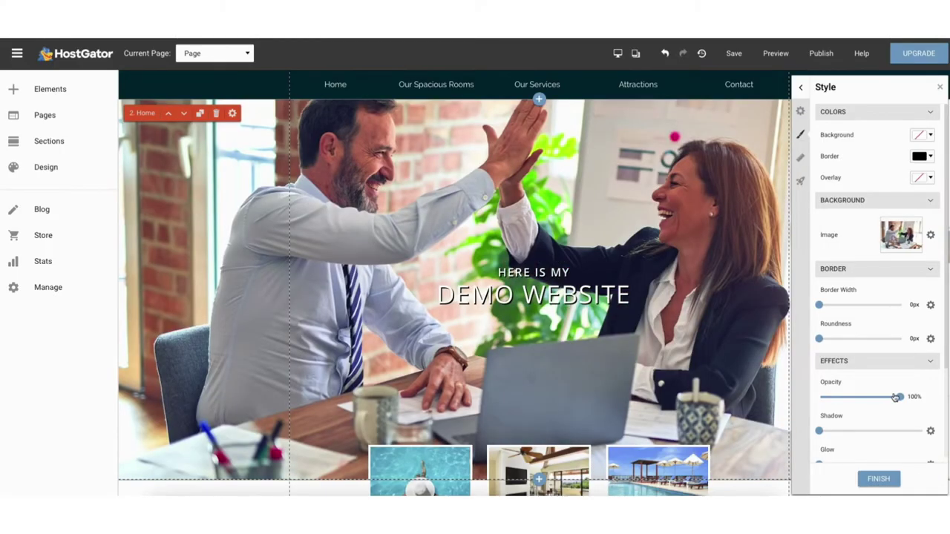
Step: Try 85% opacity and a dark teal overlay on the Home section
mouse_move(901, 398)
mouse_down()
mouse_move(853, 399)
mouse_move(890, 404)
mouse_up()
click(921, 178)
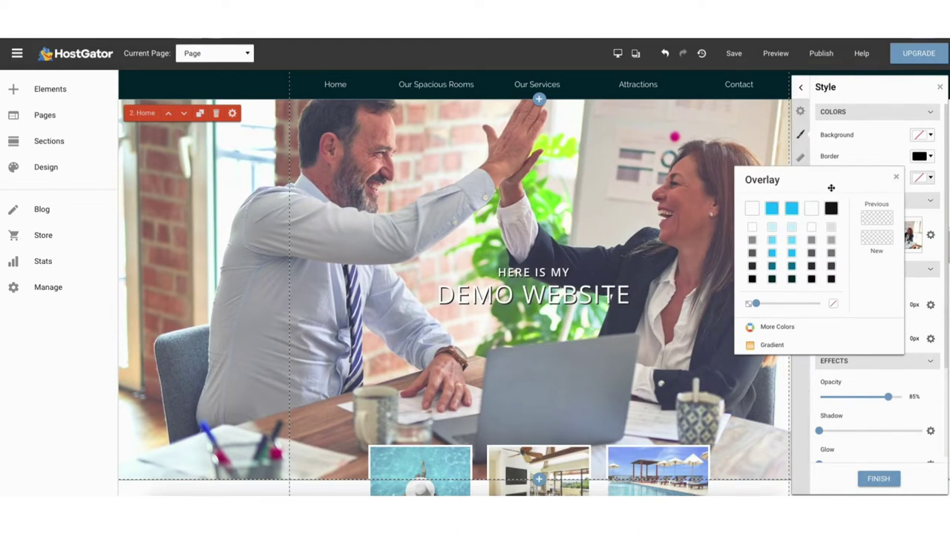
click(772, 269)
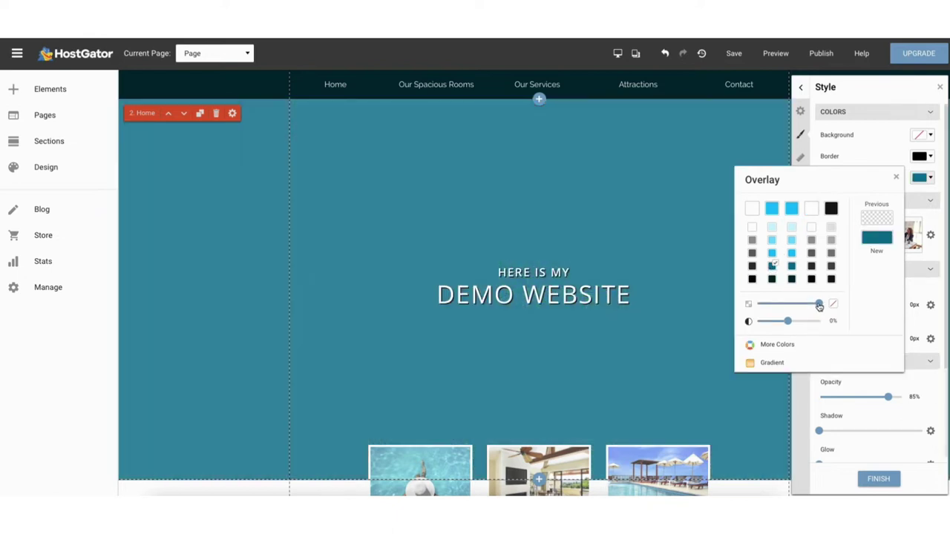
Step: Make the Home section's overlay partly transparent and black, and finish the style changes
drag(819, 305, 789, 321)
click(832, 209)
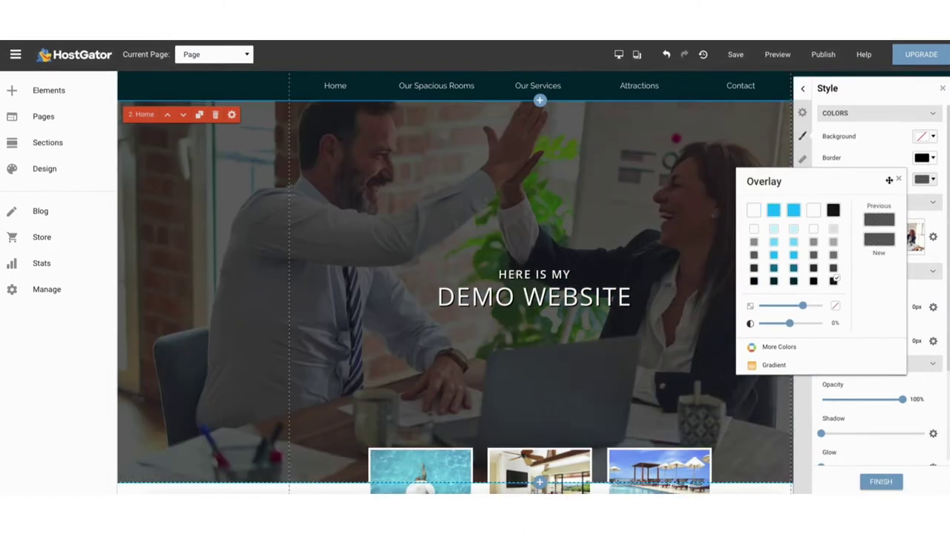
click(900, 181)
click(882, 482)
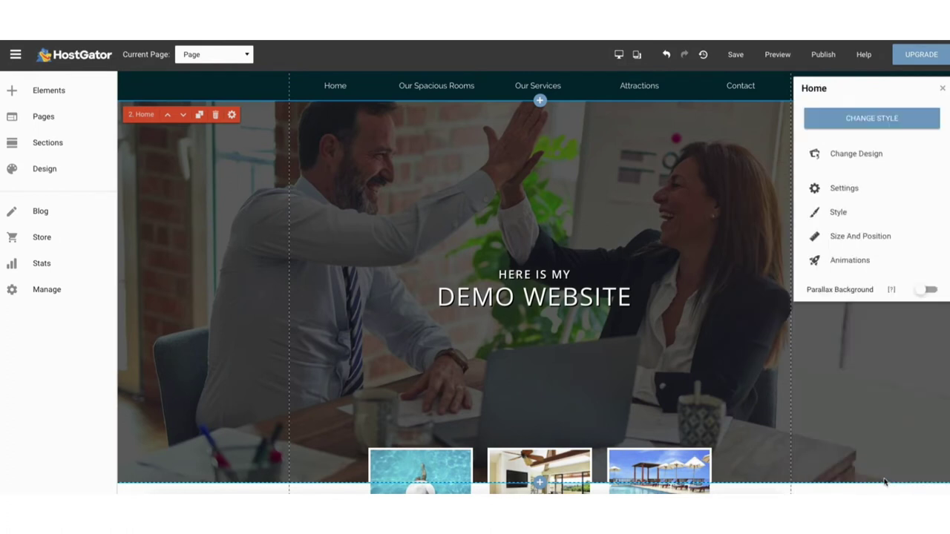
Step: Look over the animation options for the Home section and close them
click(850, 261)
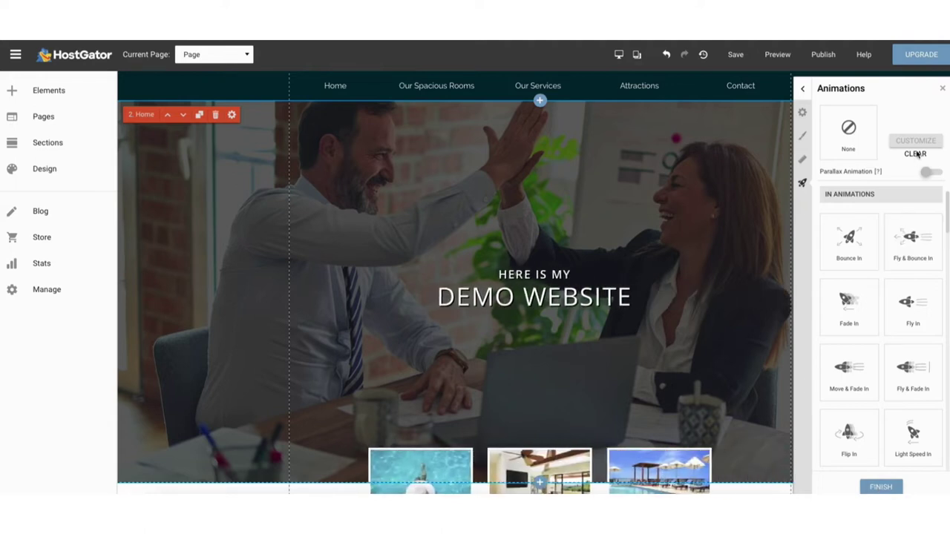
click(943, 88)
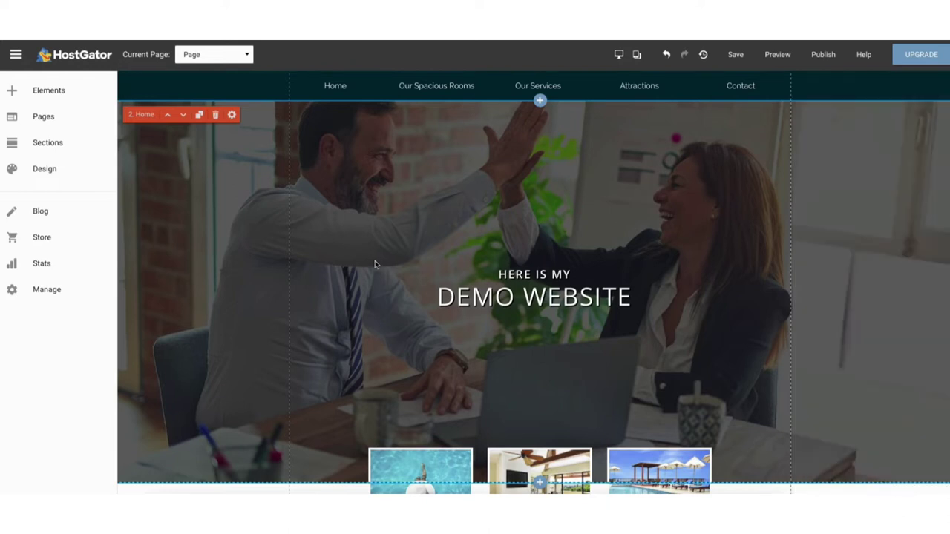
Step: Check the image replacement options for the photo of the sunbather in the pool below the banner, without replacing it
scroll(534, 283, down, 4)
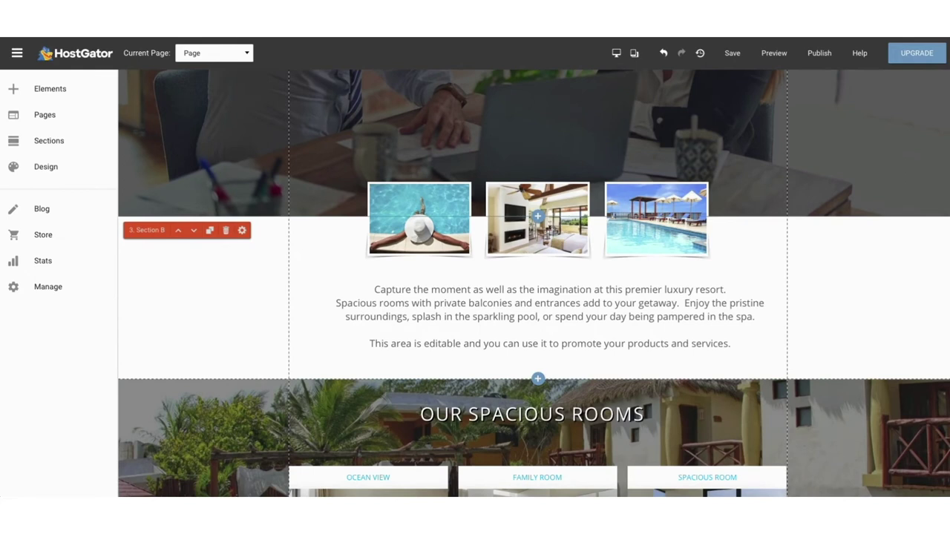
click(393, 203)
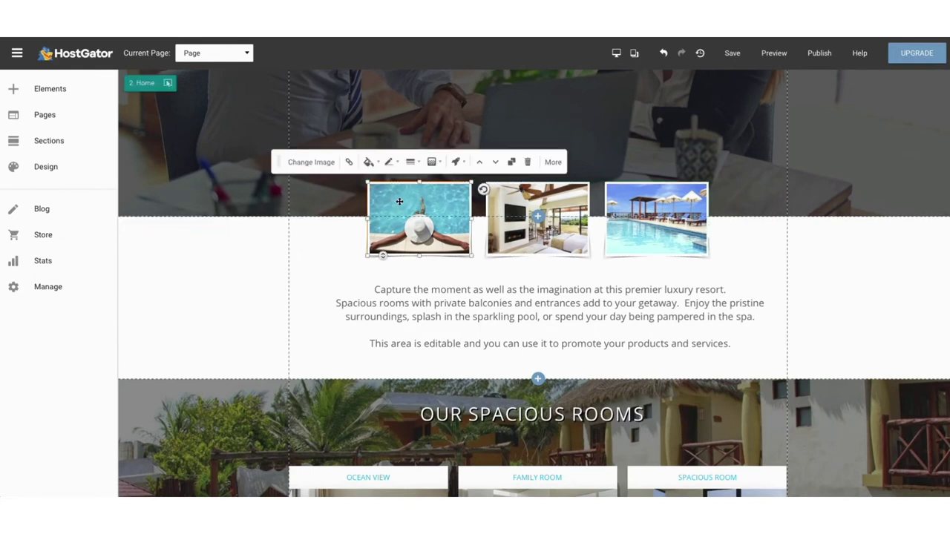
click(318, 163)
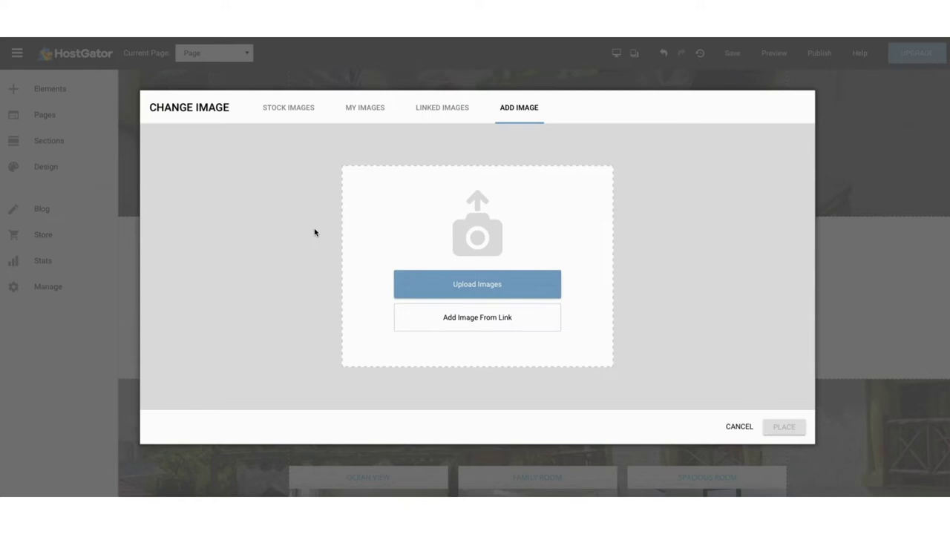
click(738, 428)
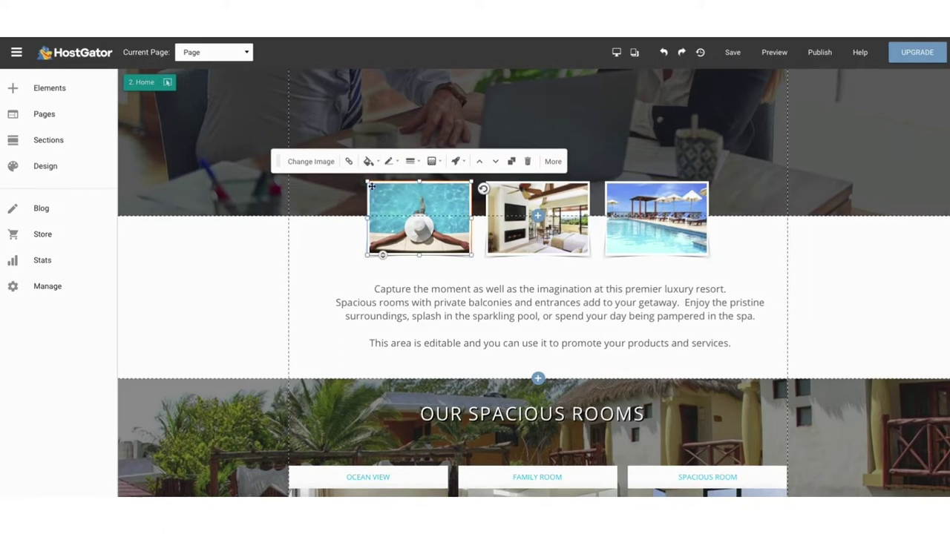
Step: Slightly reduce the height of the sunbather photo from its upper corner
mouse_move(366, 181)
mouse_down()
mouse_move(332, 156)
mouse_move(371, 188)
mouse_up()
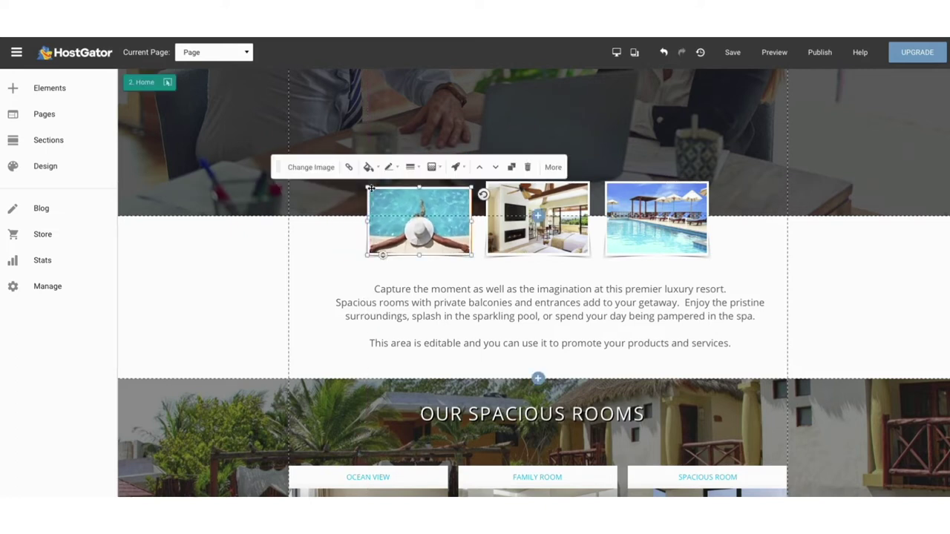
Step: Shrink the resort description text block slightly from its upper corner and deselect it
click(403, 299)
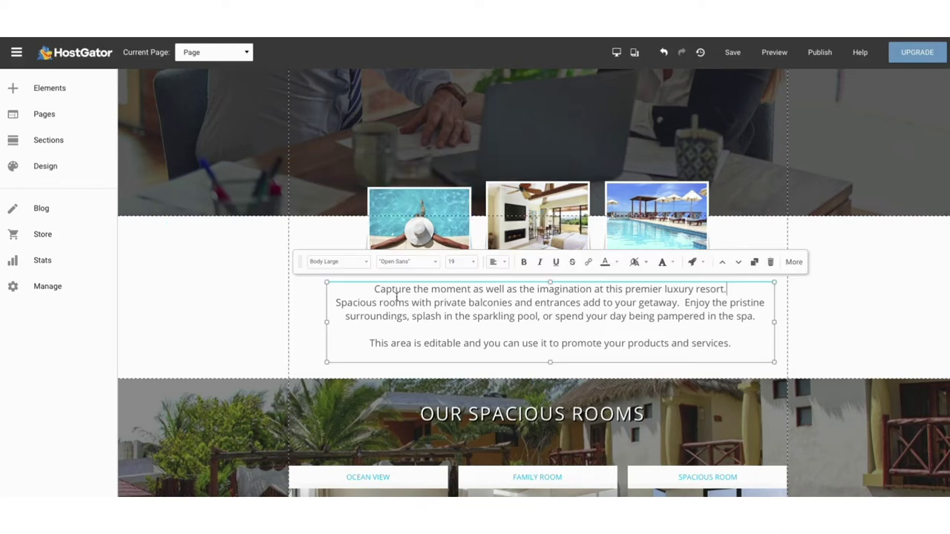
mouse_move(326, 280)
mouse_down()
mouse_move(283, 258)
mouse_move(330, 293)
mouse_up()
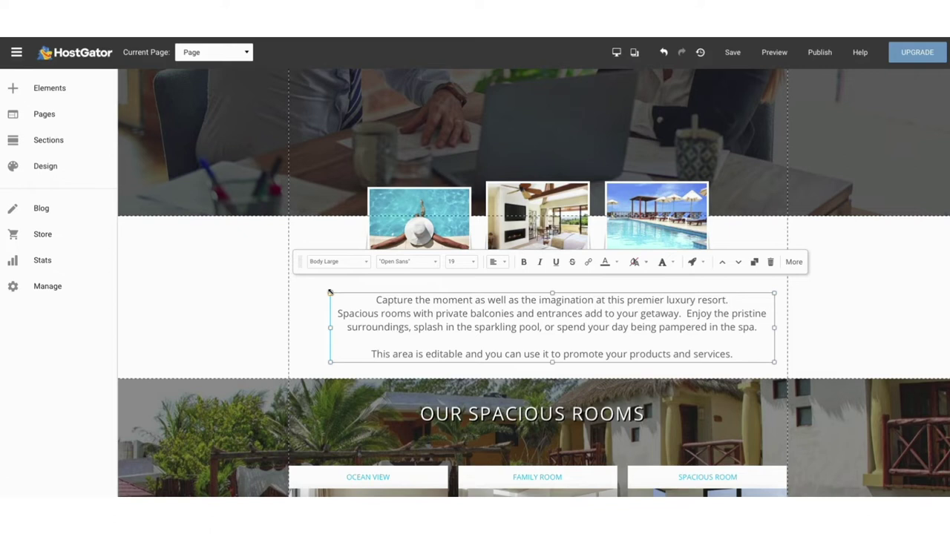
scroll(330, 293, down, 1)
click(275, 290)
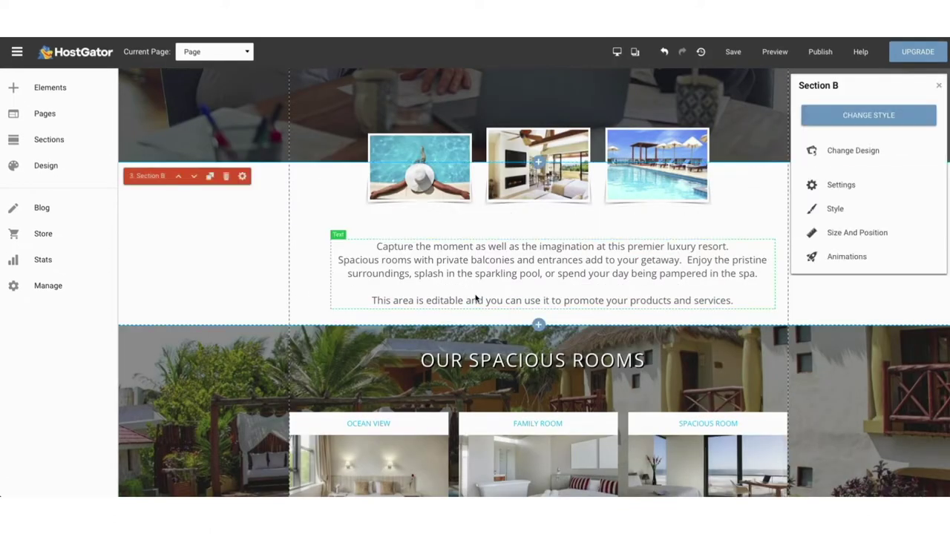
Step: Add a Mixed Content section directly below the resort description, checking the common section types and browsing the available designs
click(539, 327)
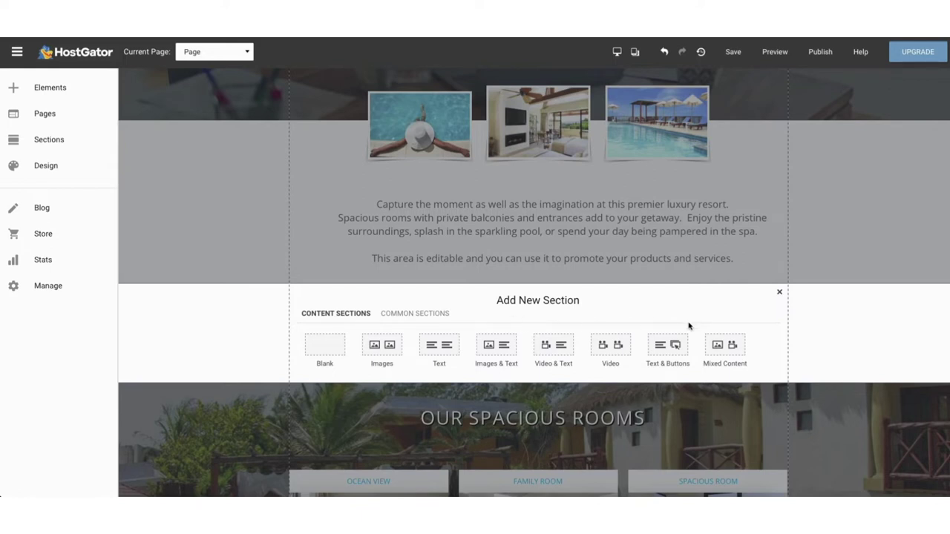
click(402, 318)
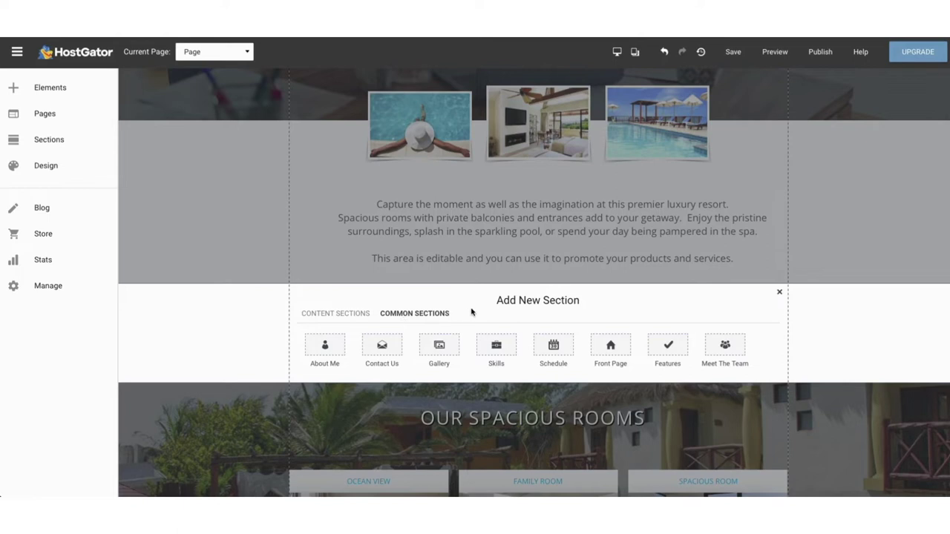
click(346, 317)
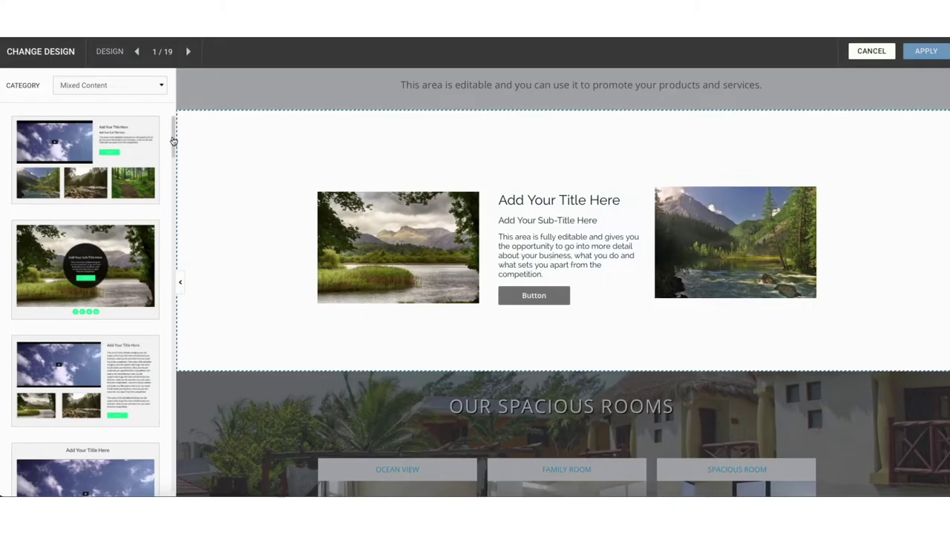
drag(173, 141, 169, 240)
scroll(170, 240, down, 4)
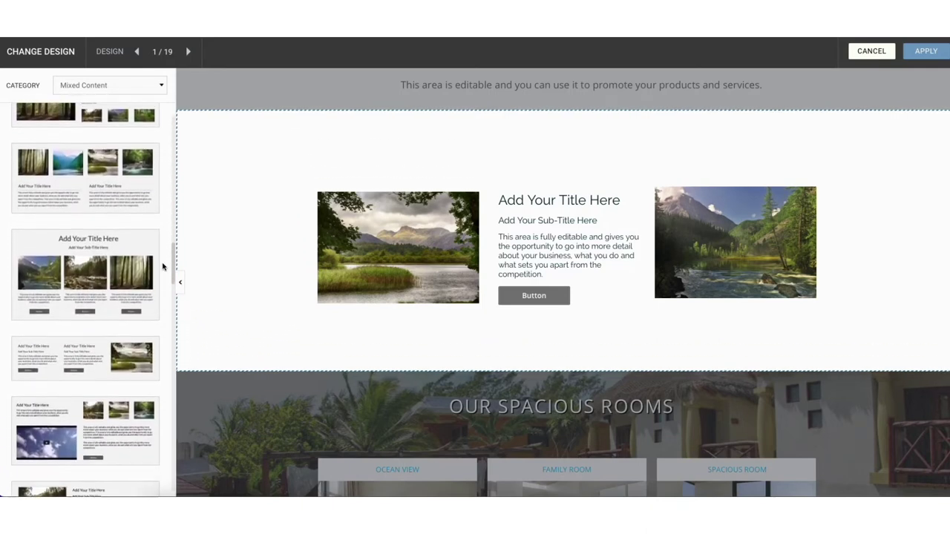
Step: Try the three-photo design, and apply the design with one river photo beside a title, sub-title, paragraph and button
click(112, 87)
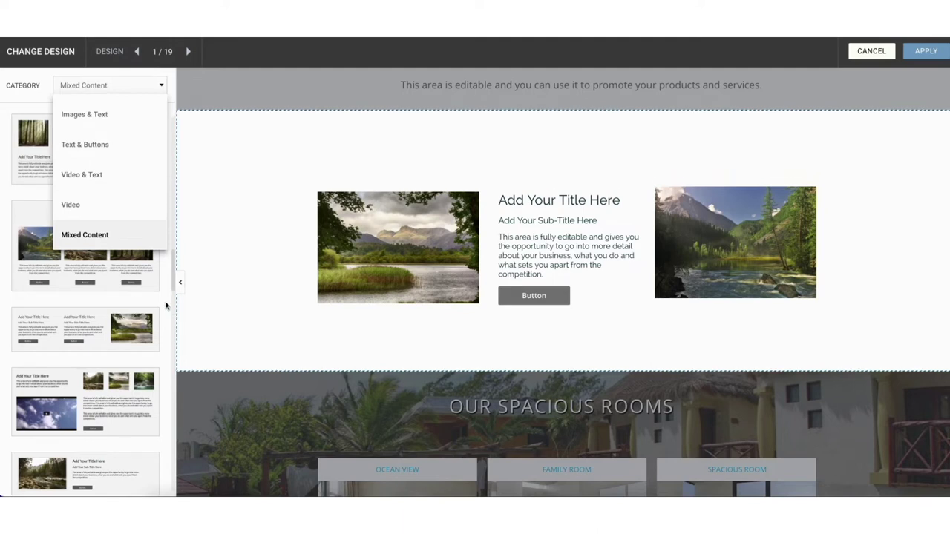
click(121, 264)
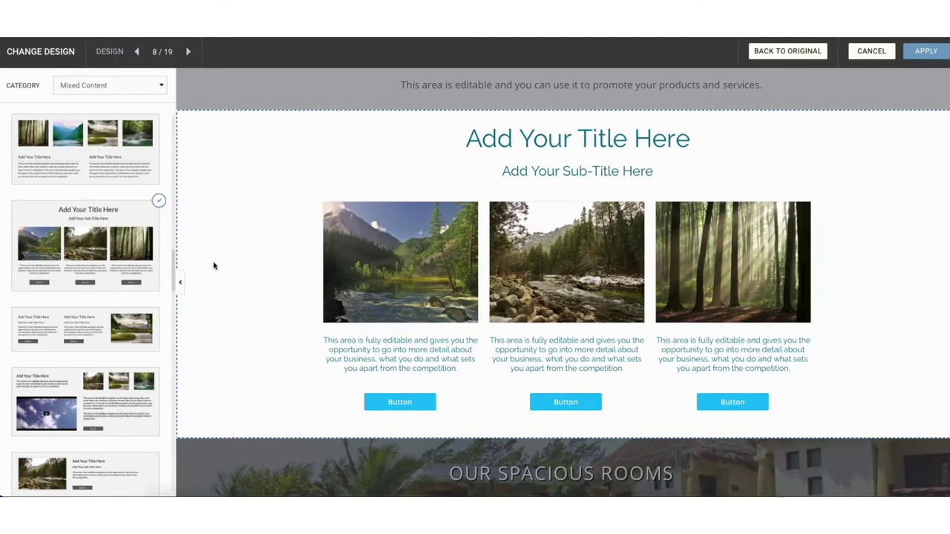
scroll(171, 282, down, 3)
scroll(172, 282, down, 3)
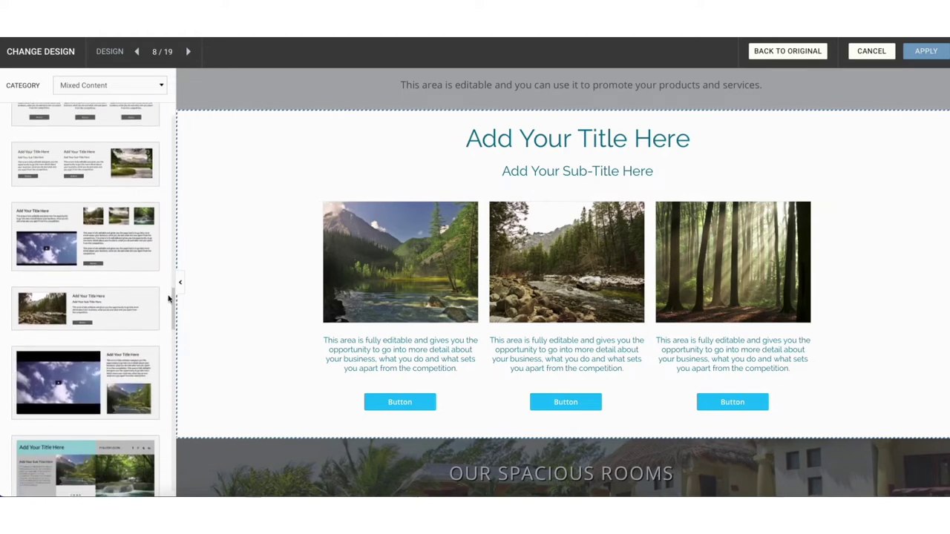
click(116, 309)
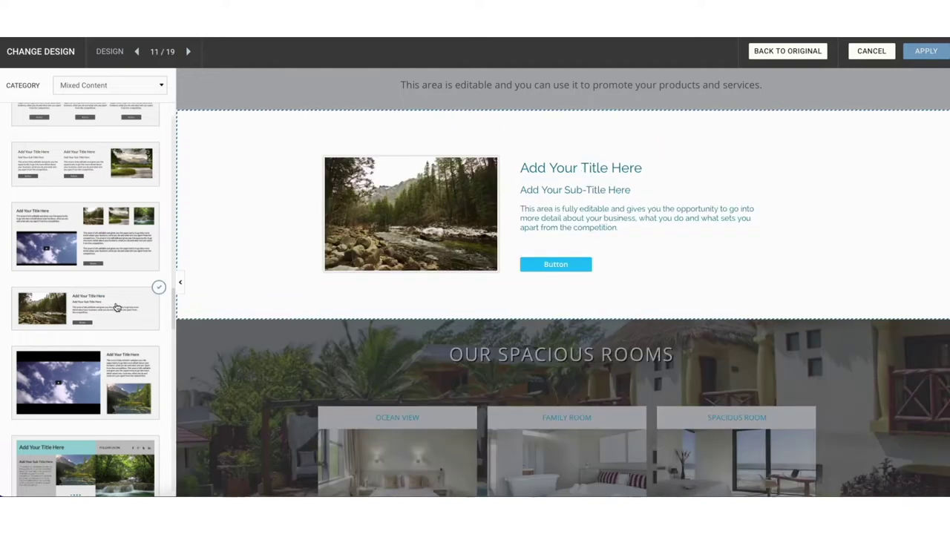
click(923, 53)
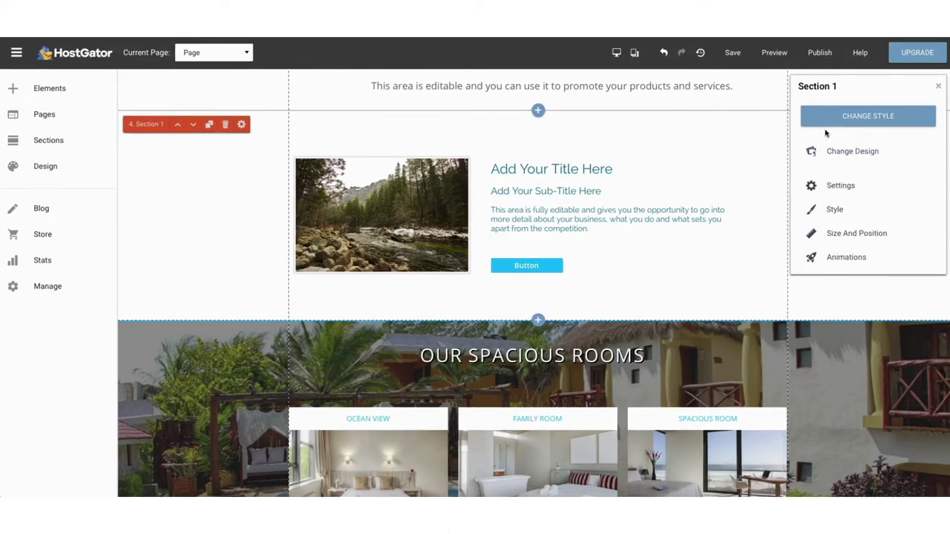
Step: Check the new section's style options and the river photo's image replacement options, without changing either
click(834, 211)
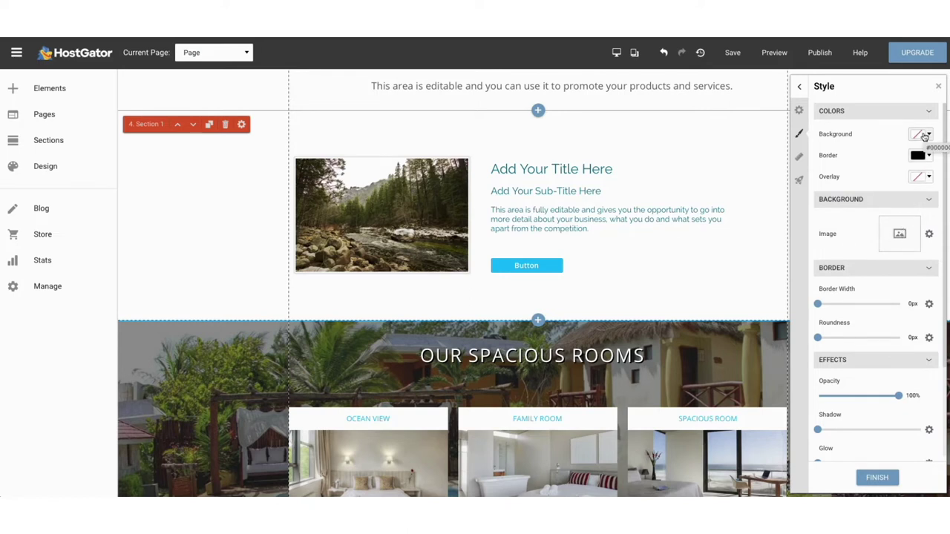
click(393, 212)
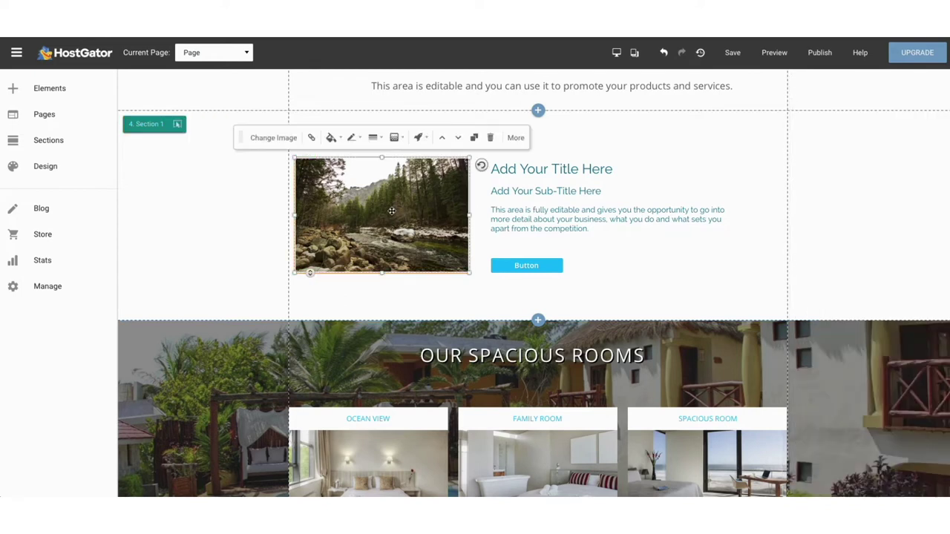
click(268, 139)
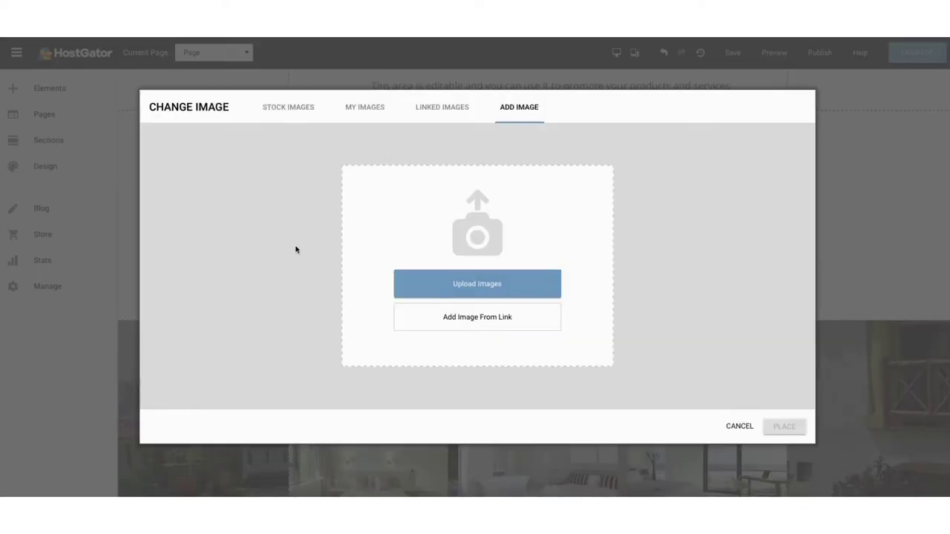
click(738, 426)
Step: Change the label of the blue button beside the river photo to "hello"
click(513, 264)
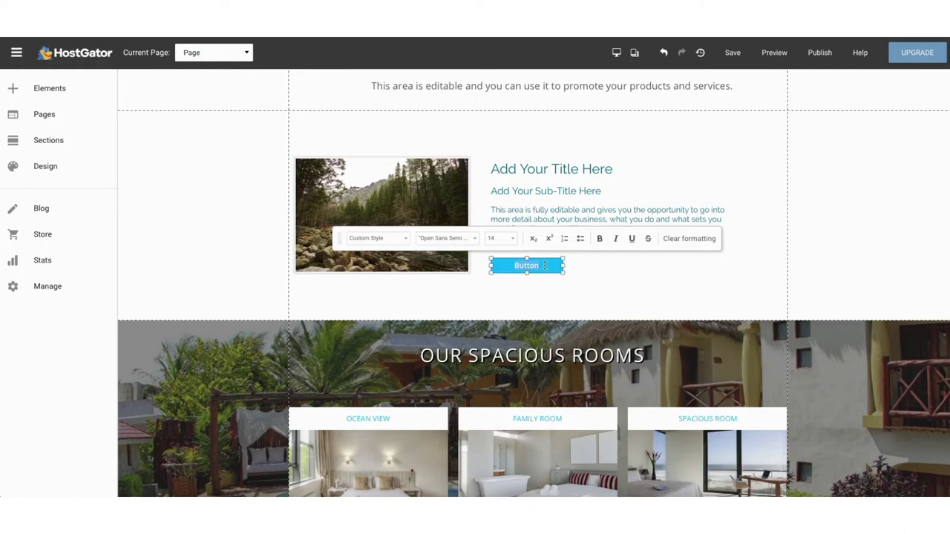
key(BackSpace)
key(BackSpace)
key(BackSpace)
key(BackSpace)
key(BackSpace)
key(BackSpace)
text(hello)
click(518, 283)
Step: Check the link options of the hello button without attaching a link, and delete the paragraph above it
click(511, 268)
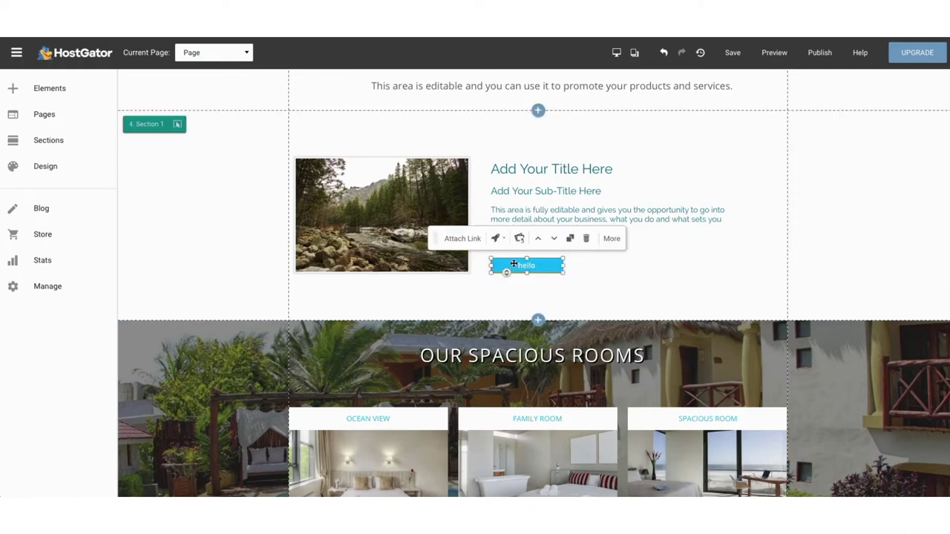
click(463, 239)
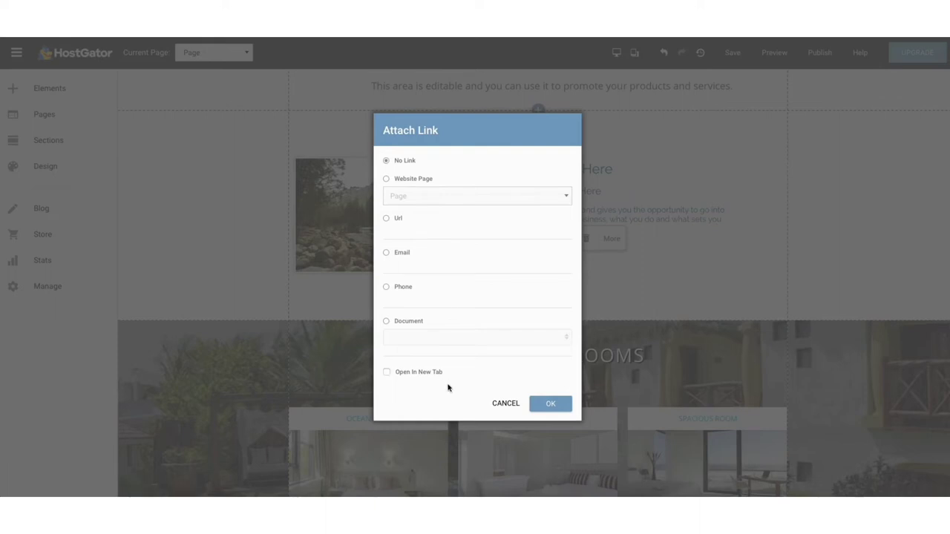
click(503, 404)
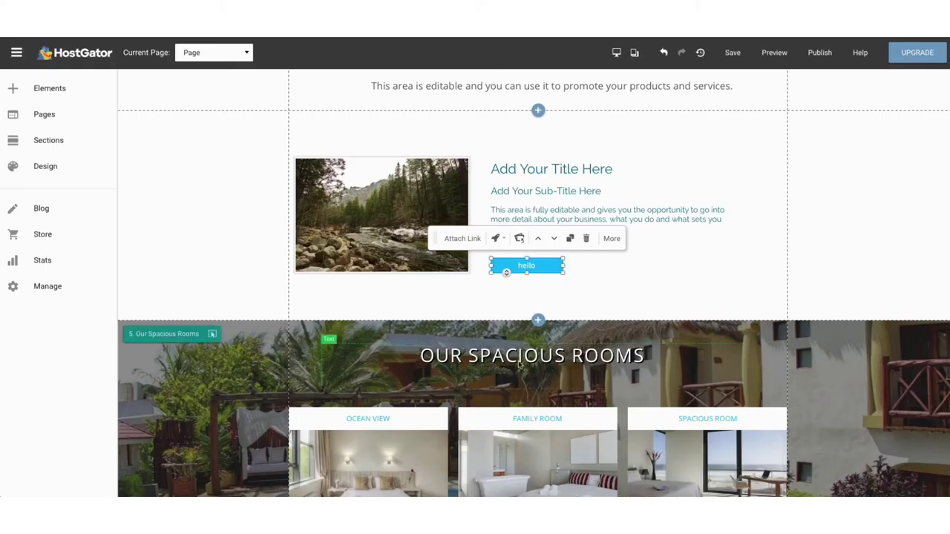
click(542, 220)
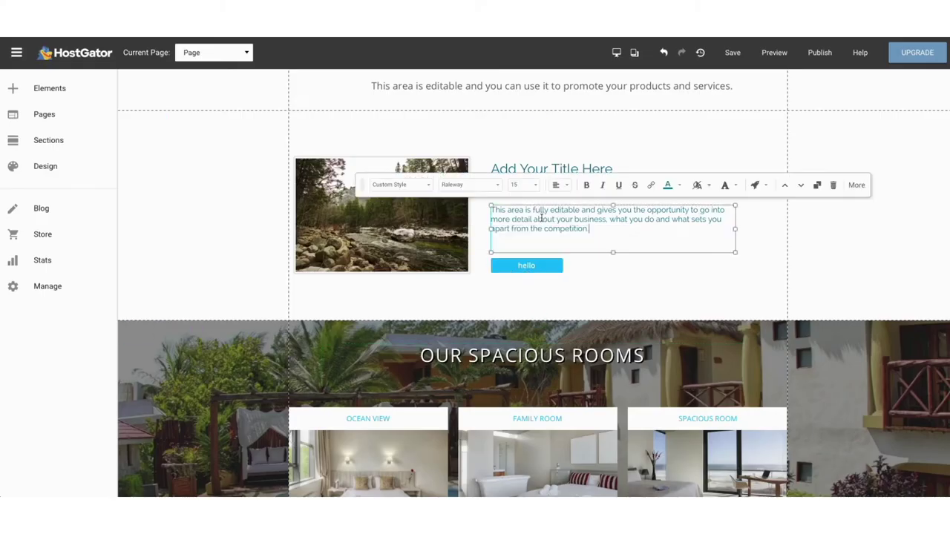
click(834, 186)
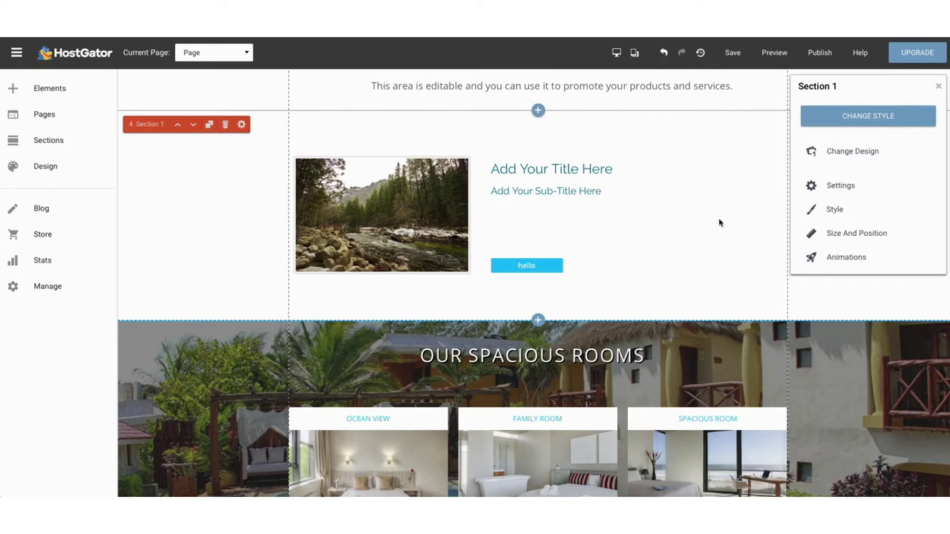
Step: Look through the available page elements and add a blank section directly below the river photo section
click(63, 90)
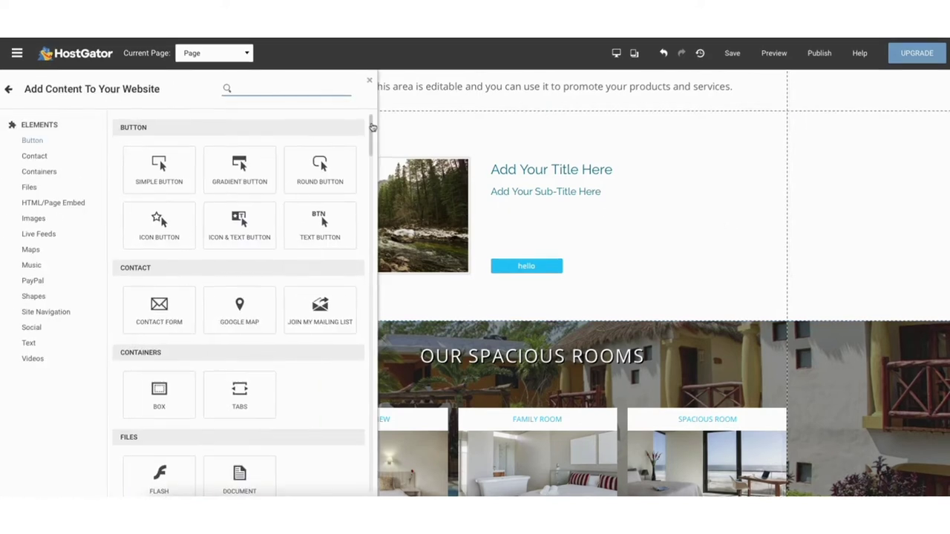
drag(373, 127, 374, 269)
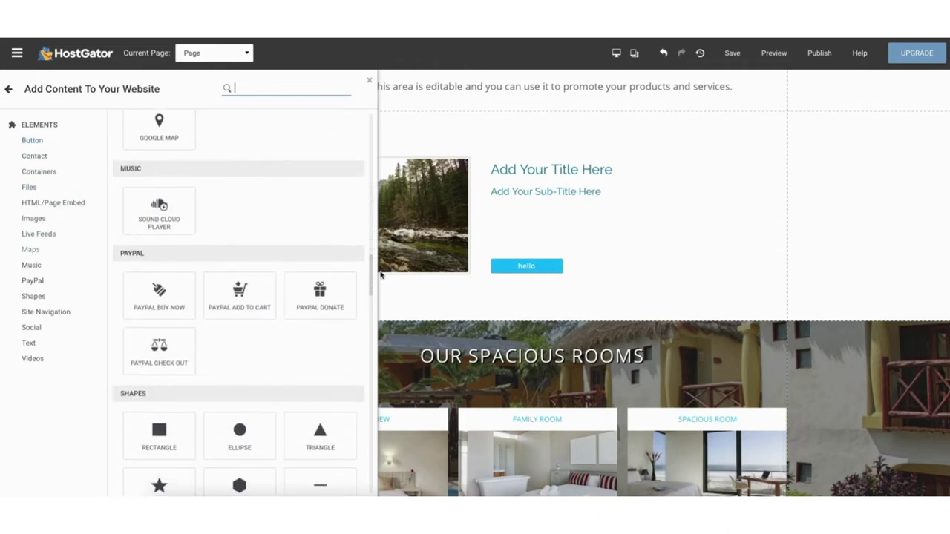
click(433, 300)
click(538, 321)
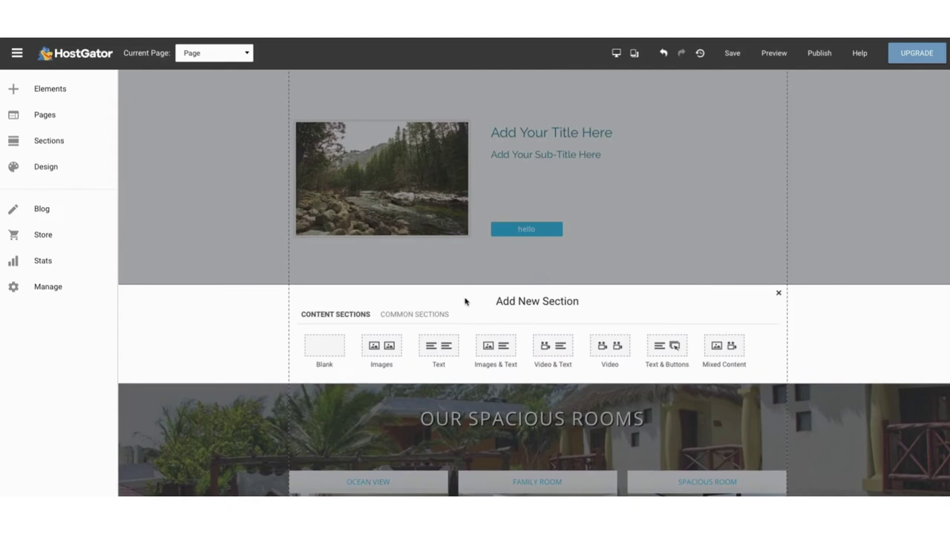
click(328, 348)
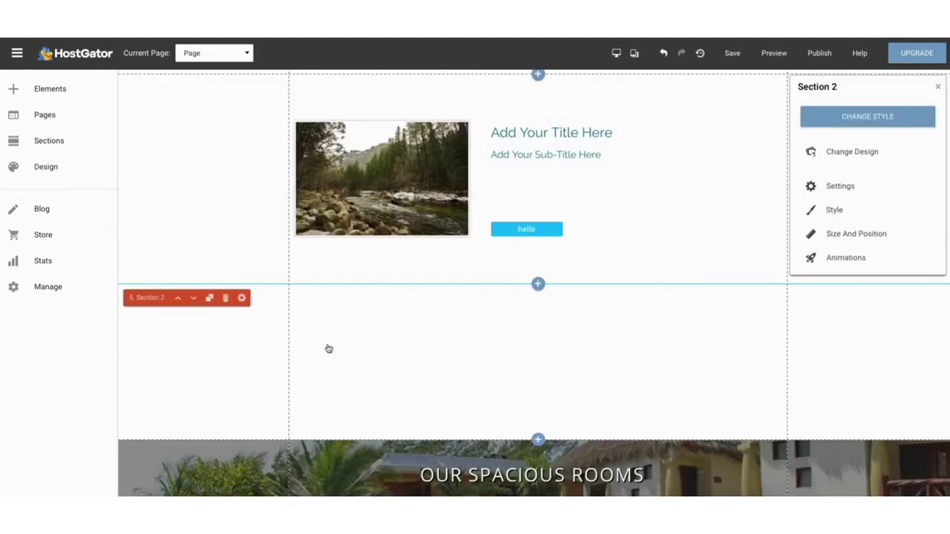
Step: Set the height of the blank section to 800 and finish its size settings
click(833, 236)
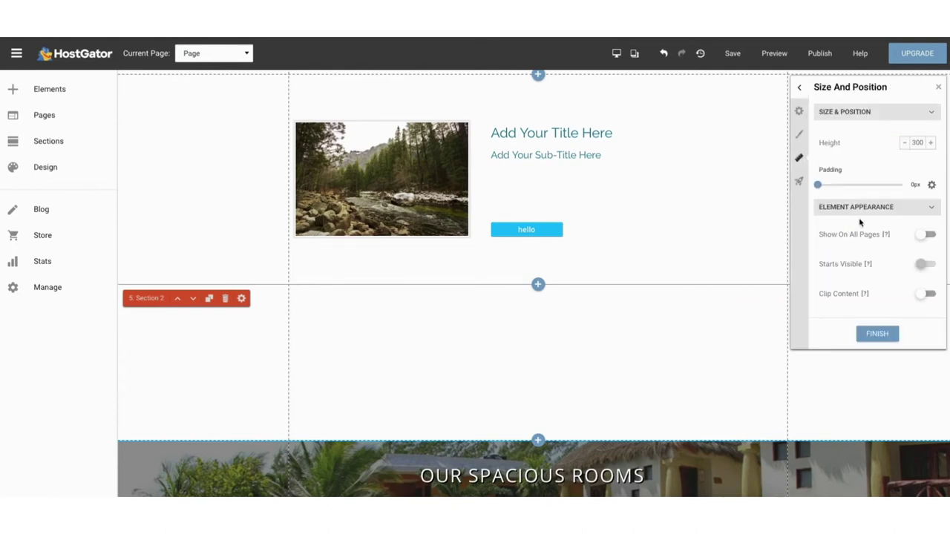
click(932, 143)
click(932, 143)
click(931, 143)
click(932, 143)
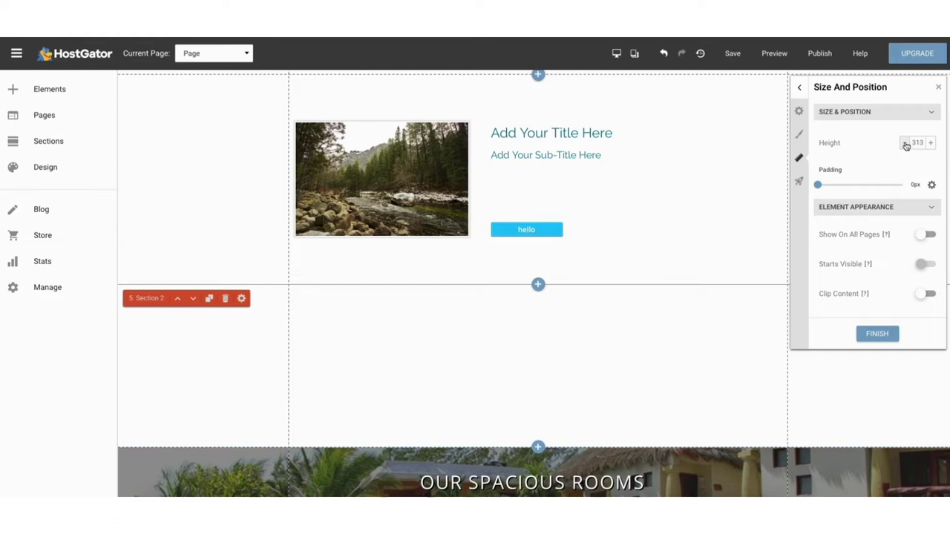
click(931, 144)
click(931, 143)
click(931, 144)
click(931, 143)
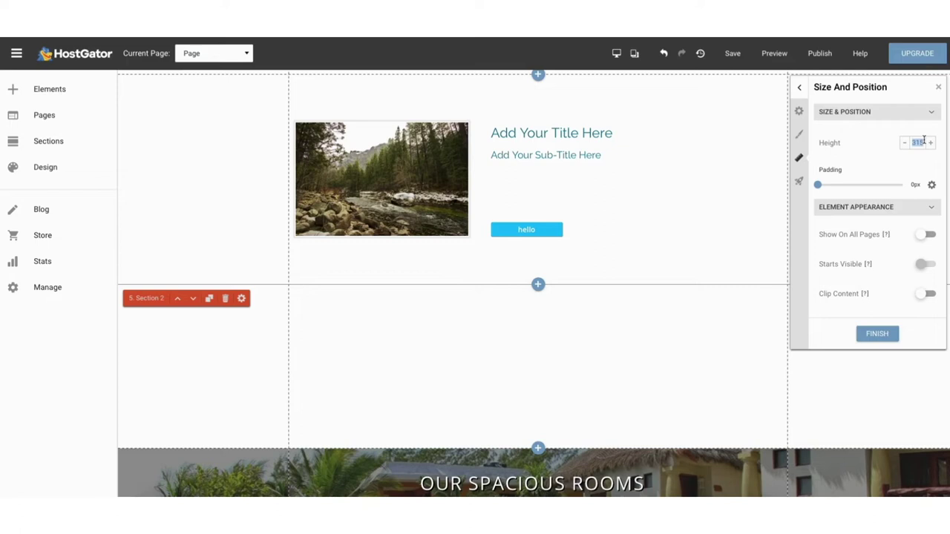
text(800)
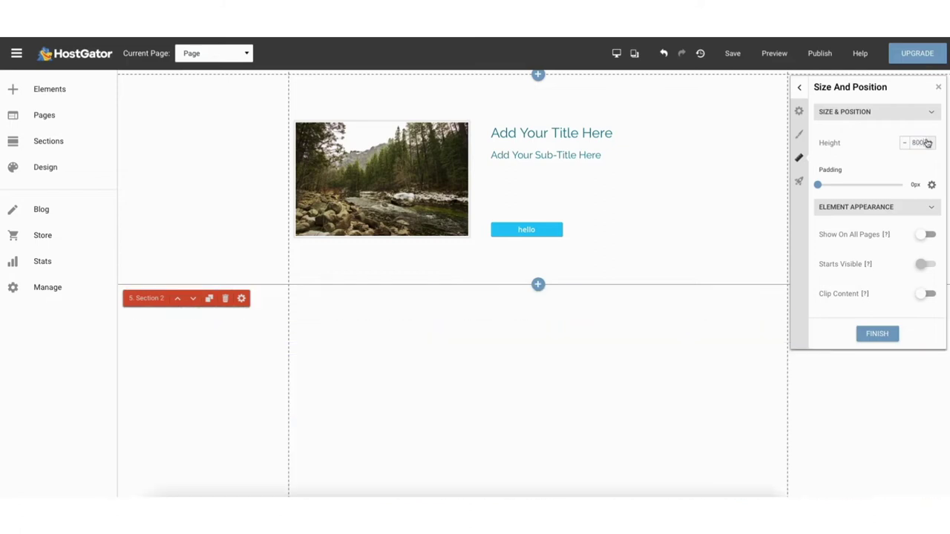
click(876, 335)
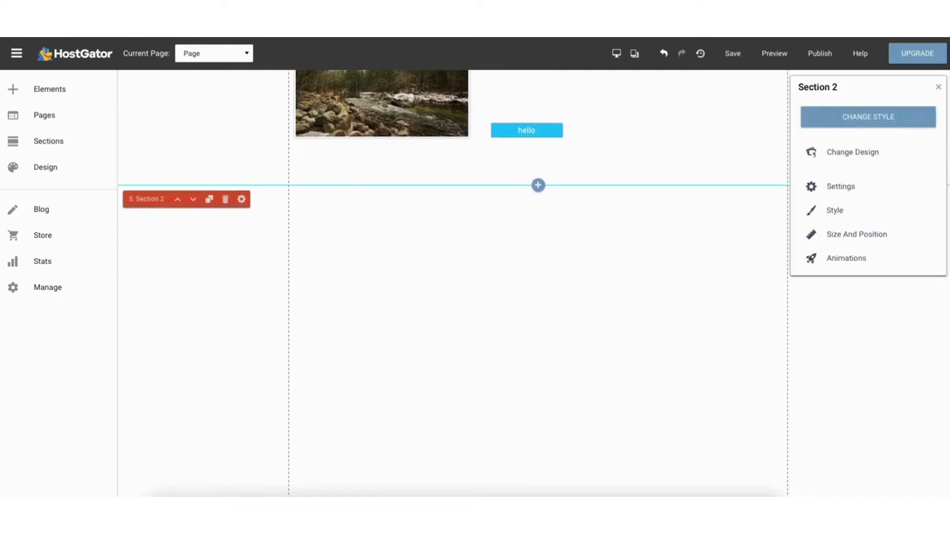
Step: Place a contact form from the Contact elements in the middle of the blank section
click(47, 92)
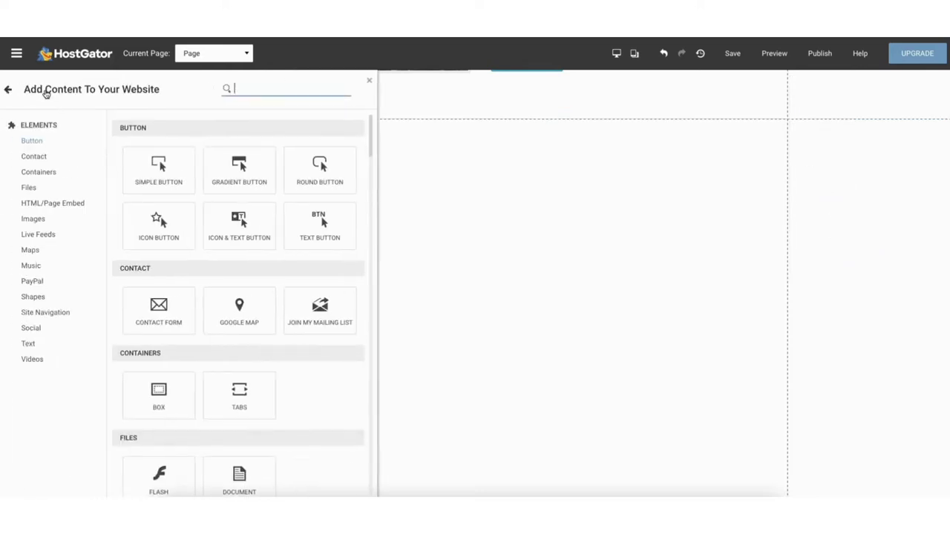
click(40, 157)
drag(144, 180, 540, 321)
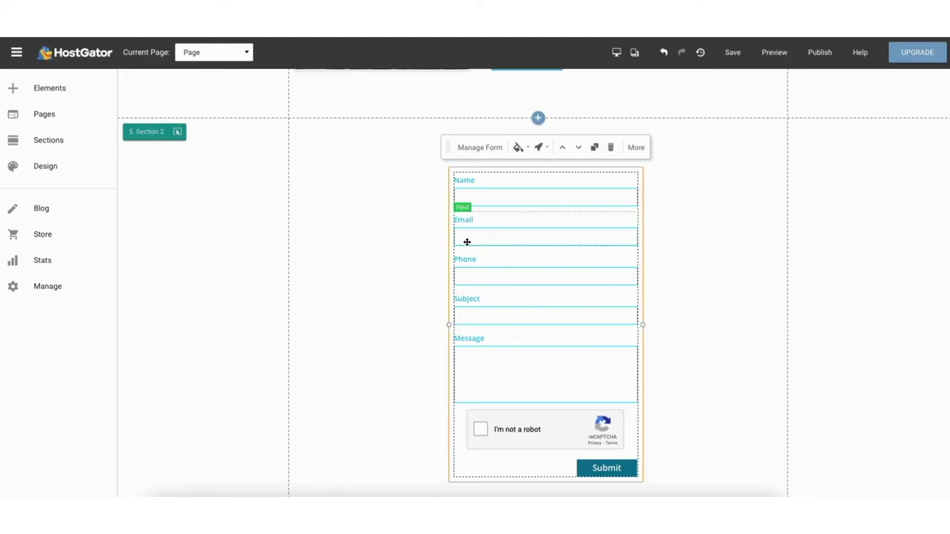
Step: Open the contact form's field management and delete the Name field
click(479, 148)
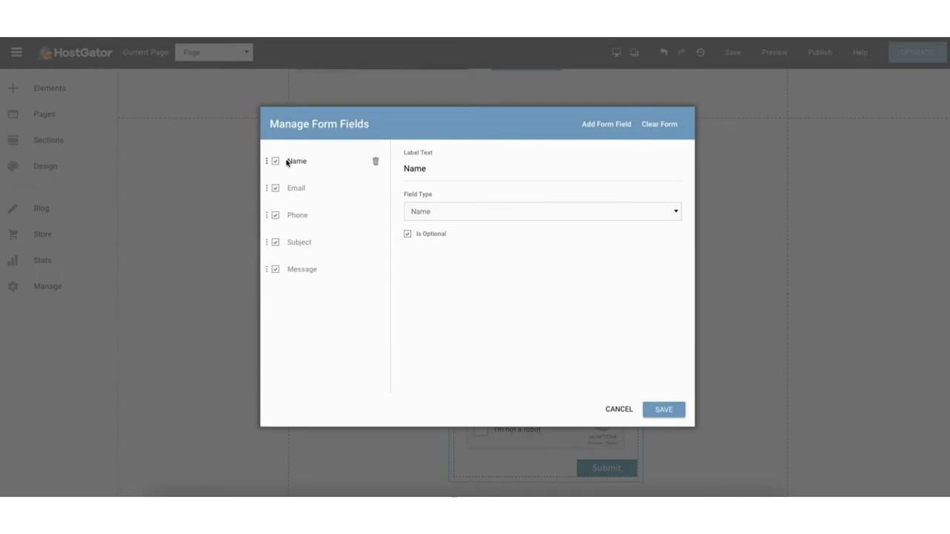
mouse_move(265, 159)
mouse_down()
mouse_move(263, 191)
mouse_move(265, 159)
mouse_up()
click(376, 162)
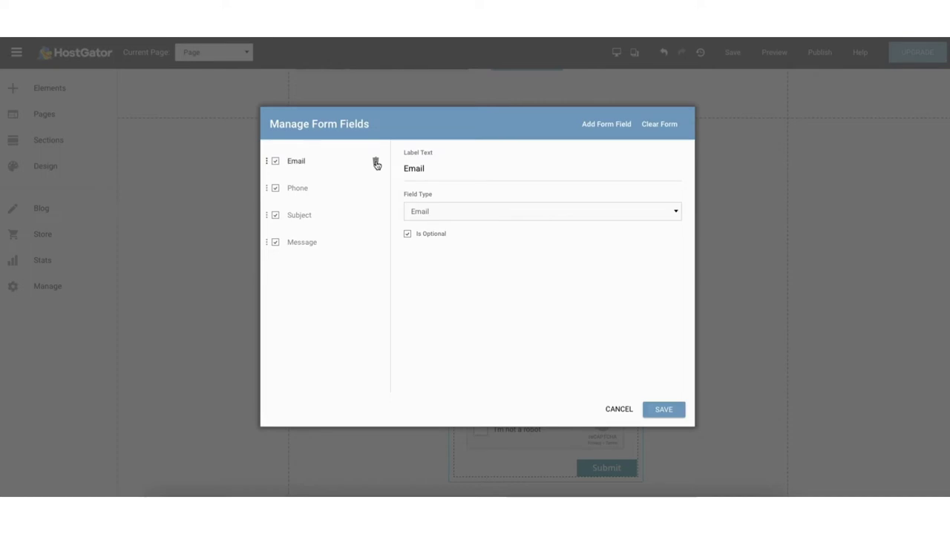
Step: Review the Message field's label and available field types, keep it as Long Text, and make the field required
click(294, 242)
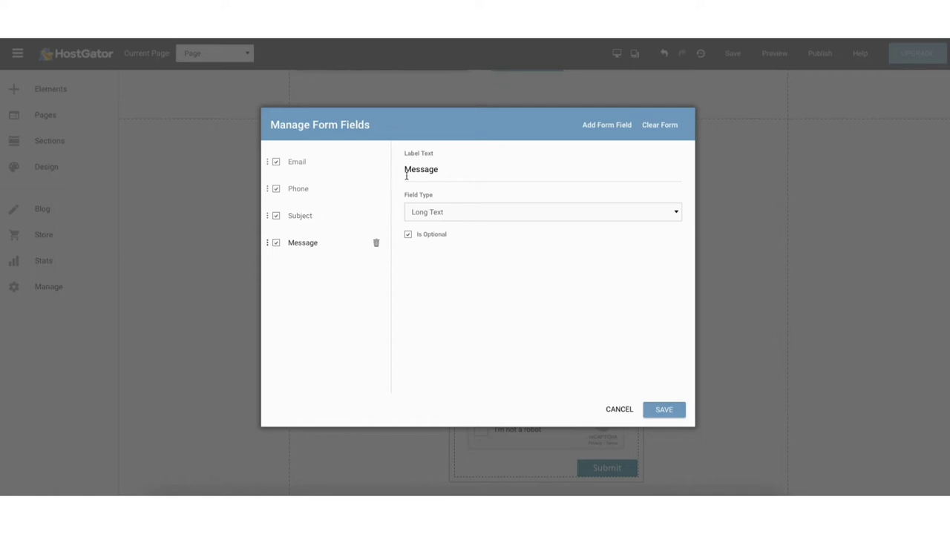
drag(405, 167, 462, 168)
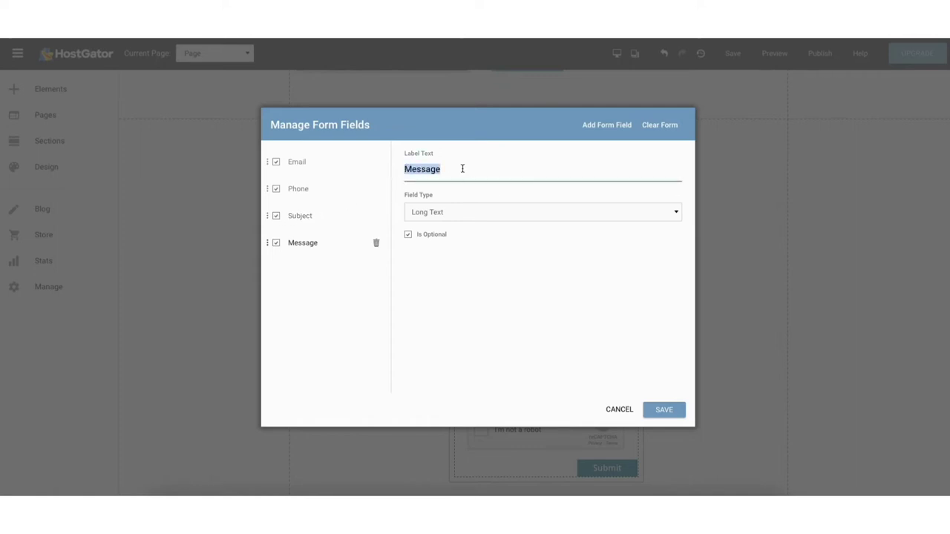
click(545, 212)
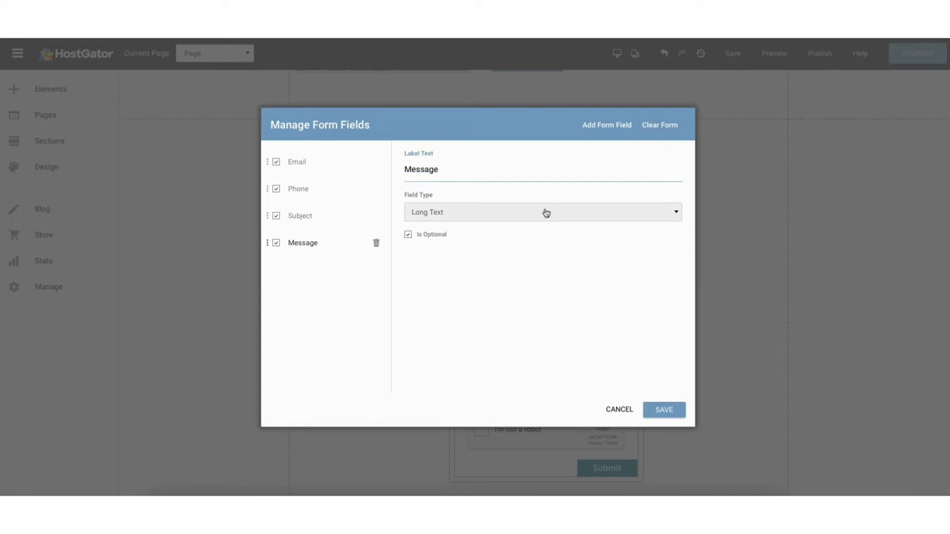
scroll(680, 239, down, 1)
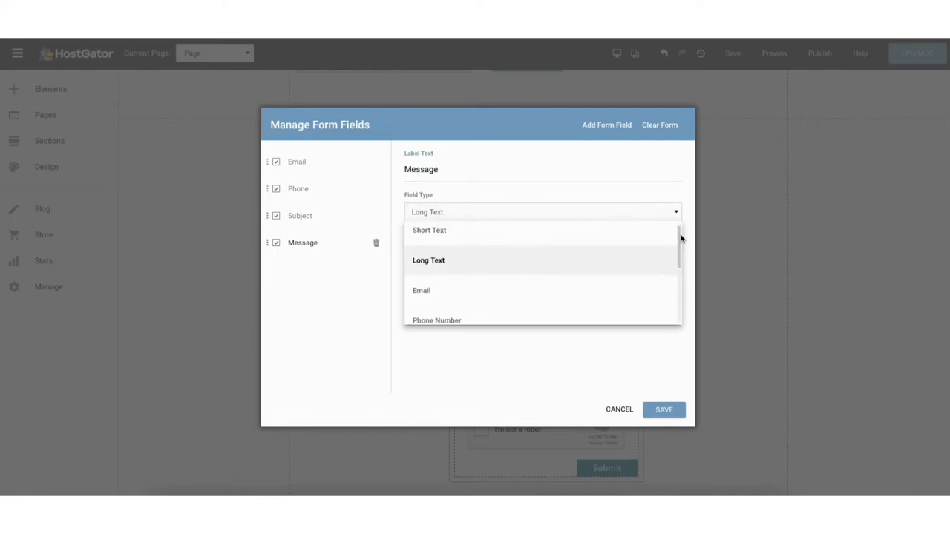
scroll(684, 250, down, 1)
click(416, 267)
click(408, 236)
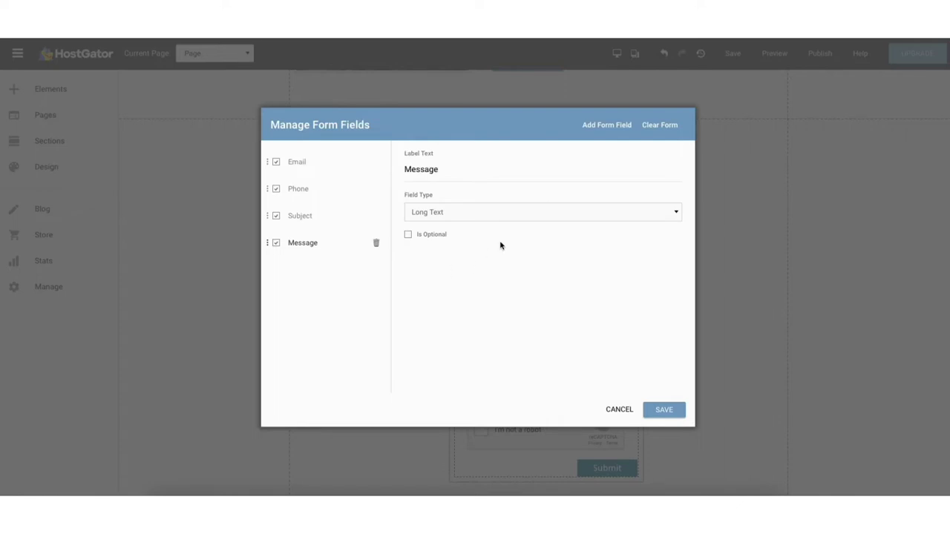
Step: Add a new Name field to the end of the contact form and save the form fields
click(607, 125)
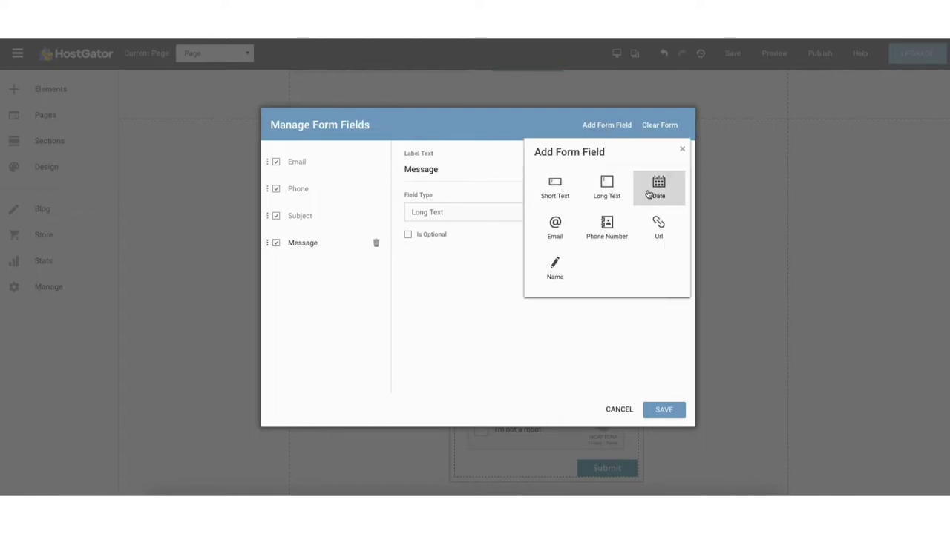
click(553, 274)
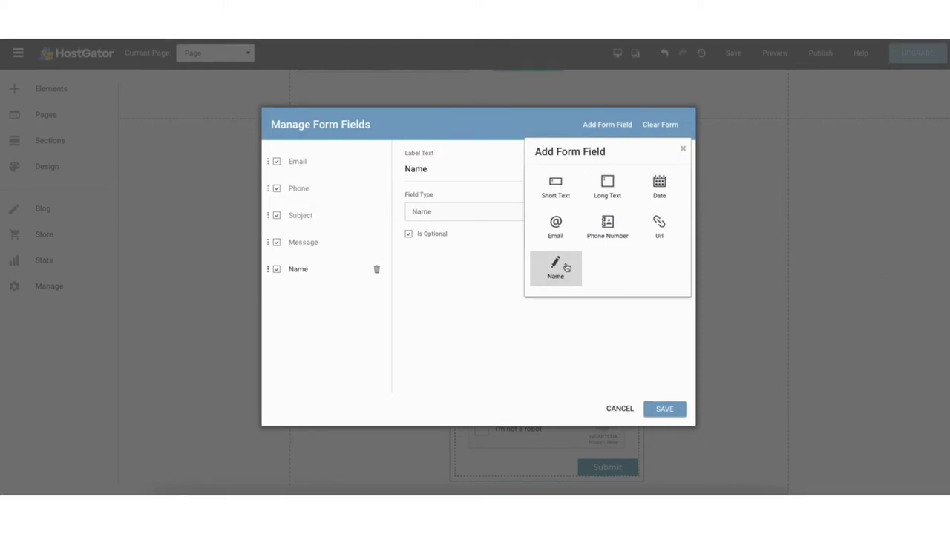
click(665, 409)
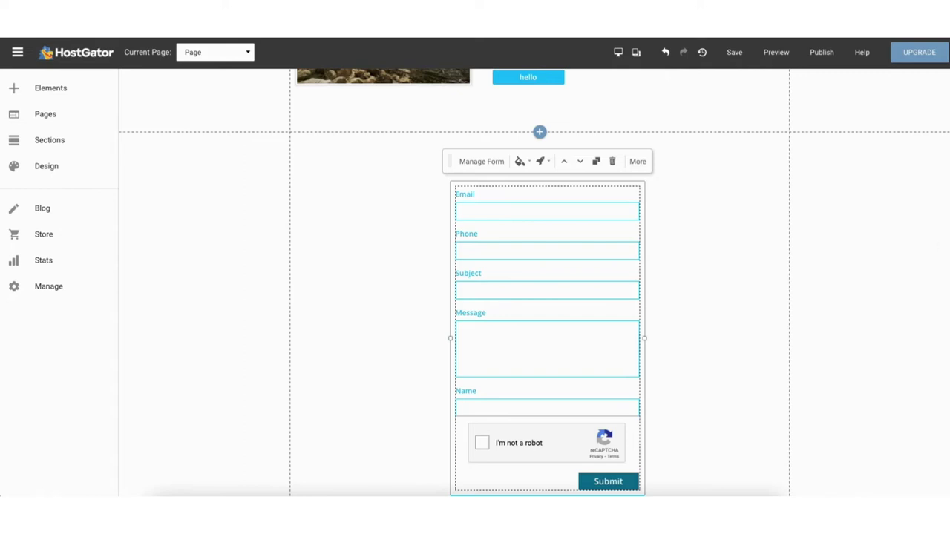
Step: Inspect the Google map's marker and its address setting in the Contact section, leaving the location unedited
scroll(944, 319, down, 15)
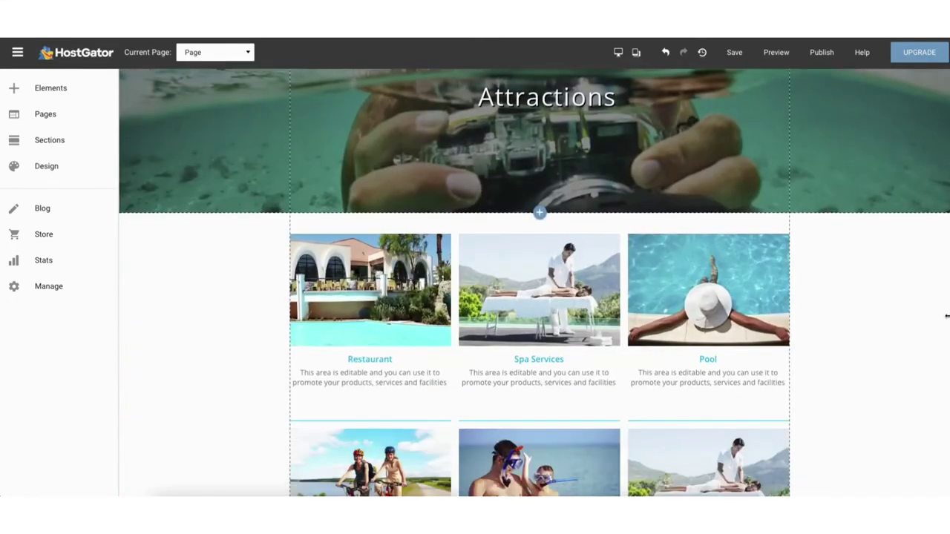
scroll(945, 366, down, 5)
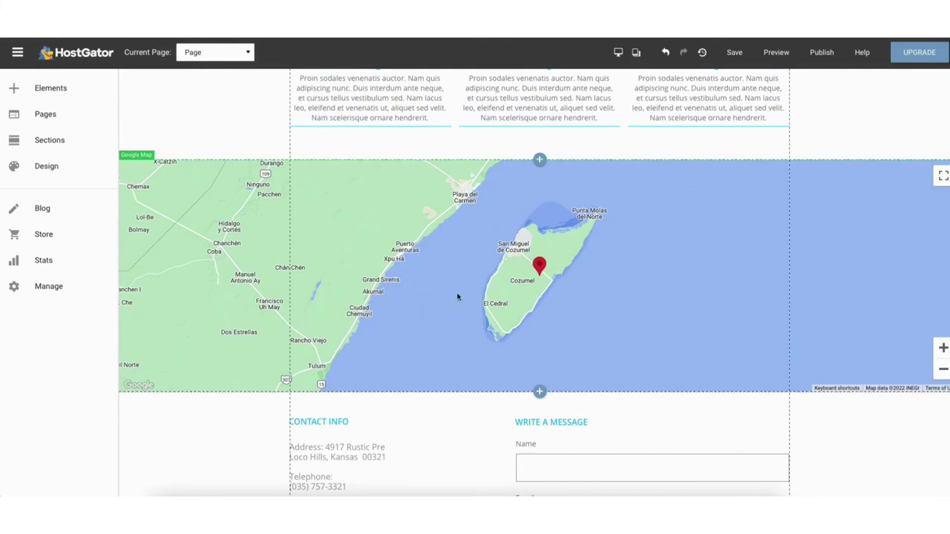
click(374, 258)
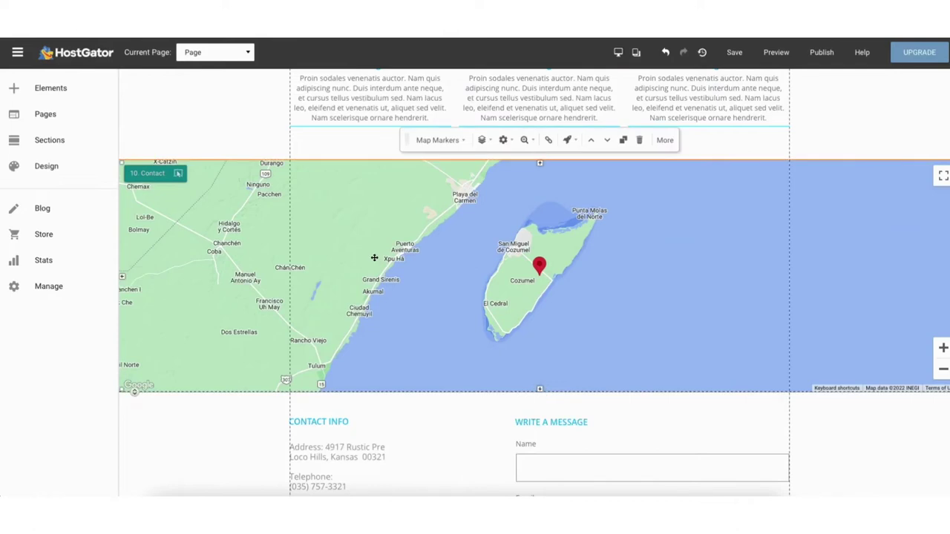
click(438, 141)
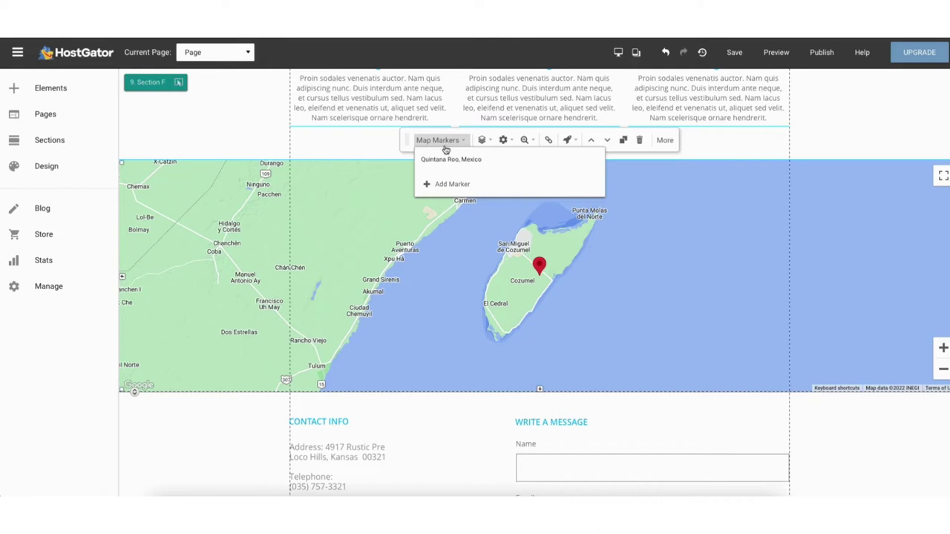
mouse_move(455, 159)
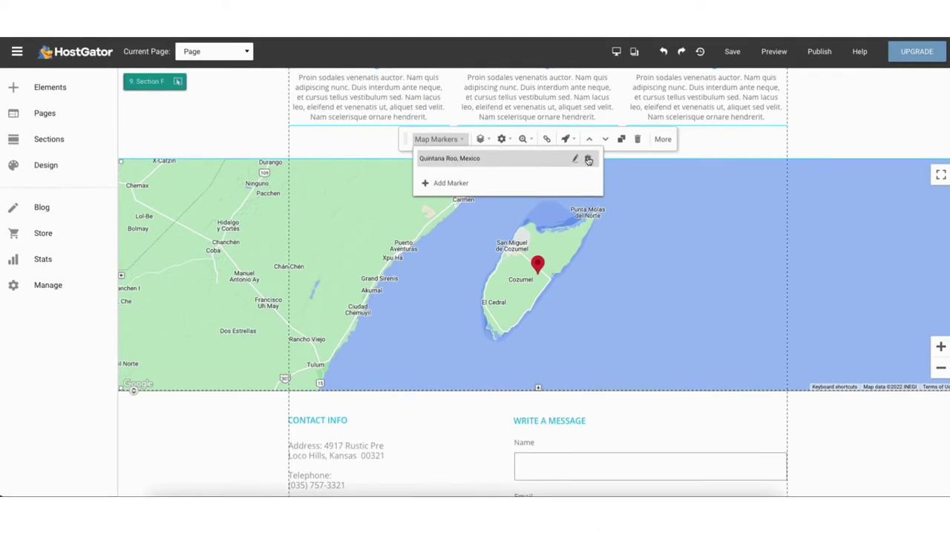
click(577, 160)
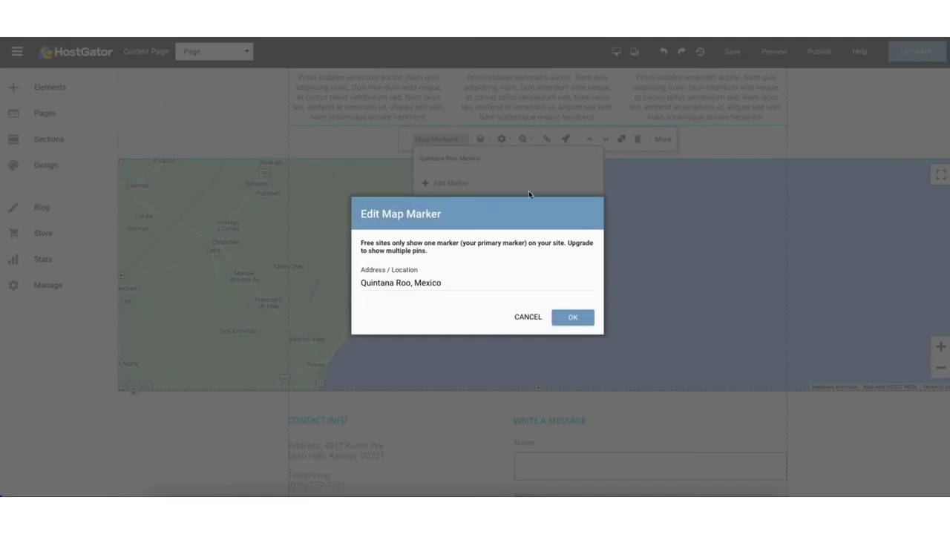
drag(363, 288, 455, 280)
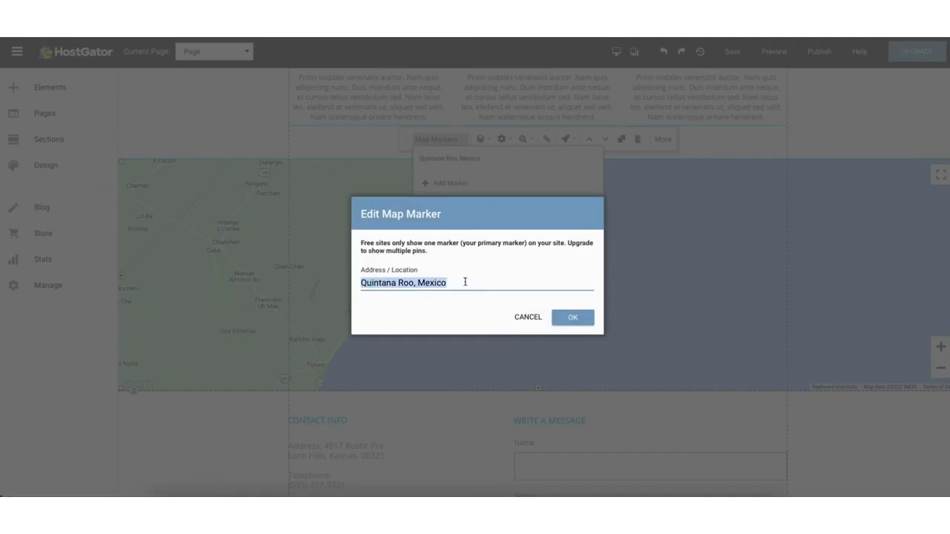
click(464, 283)
click(524, 318)
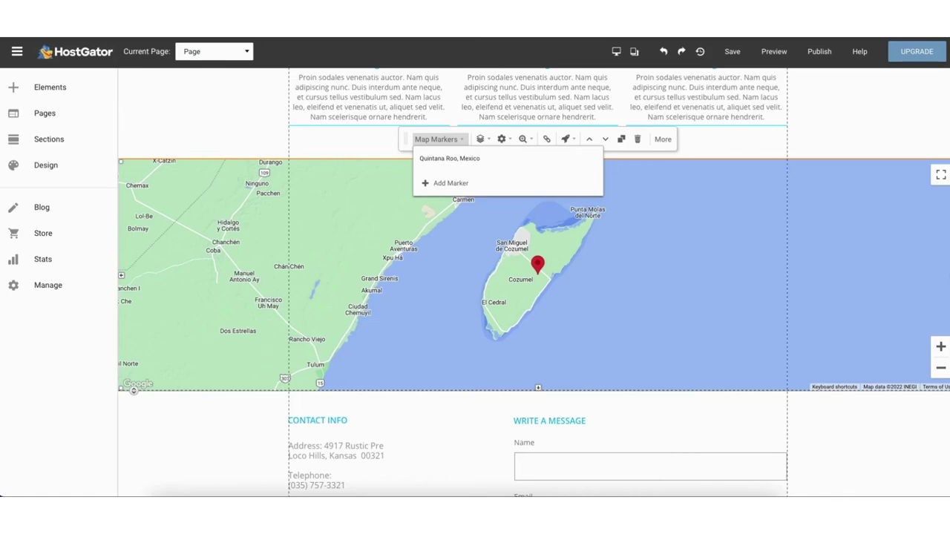
Step: Change the page header's background color to a dark blue shade from the theme palette
scroll(947, 269, up, 20)
scroll(935, 90, up, 2)
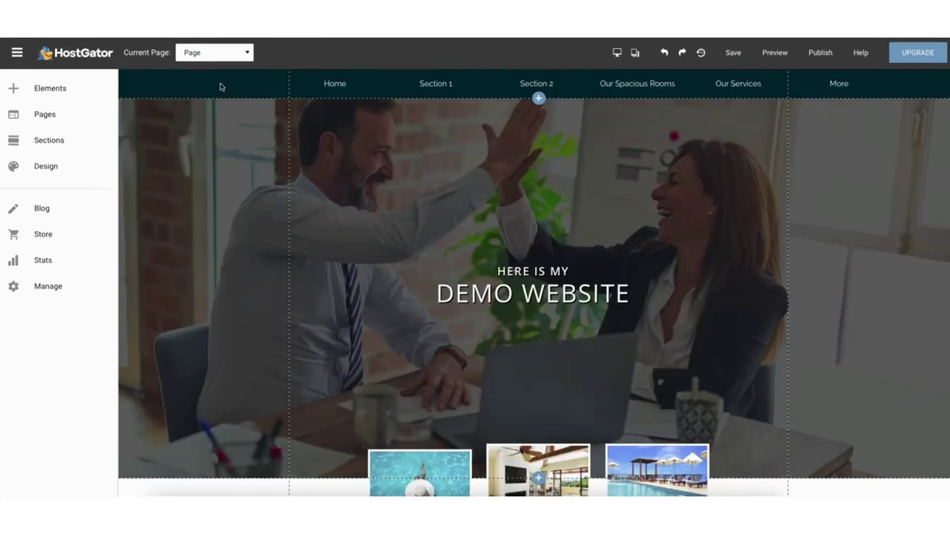
mouse_move(173, 84)
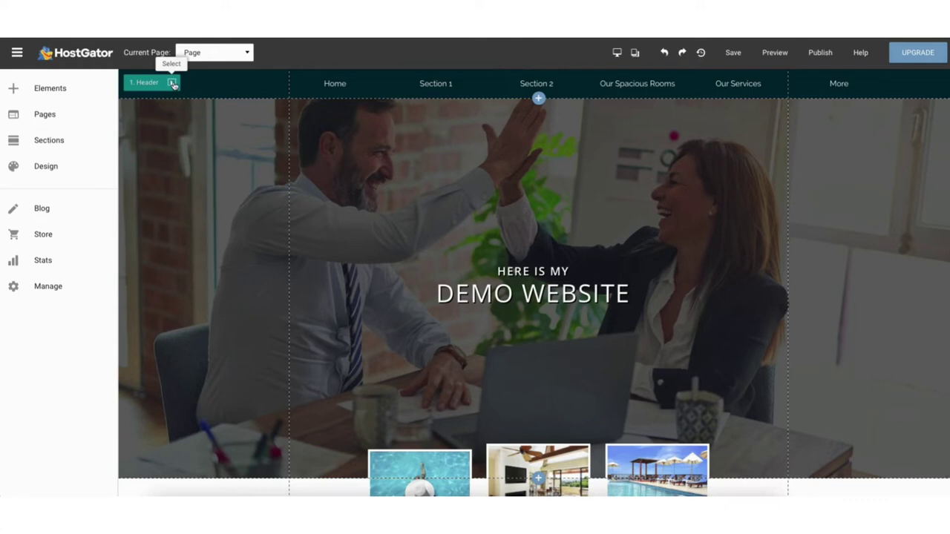
click(173, 84)
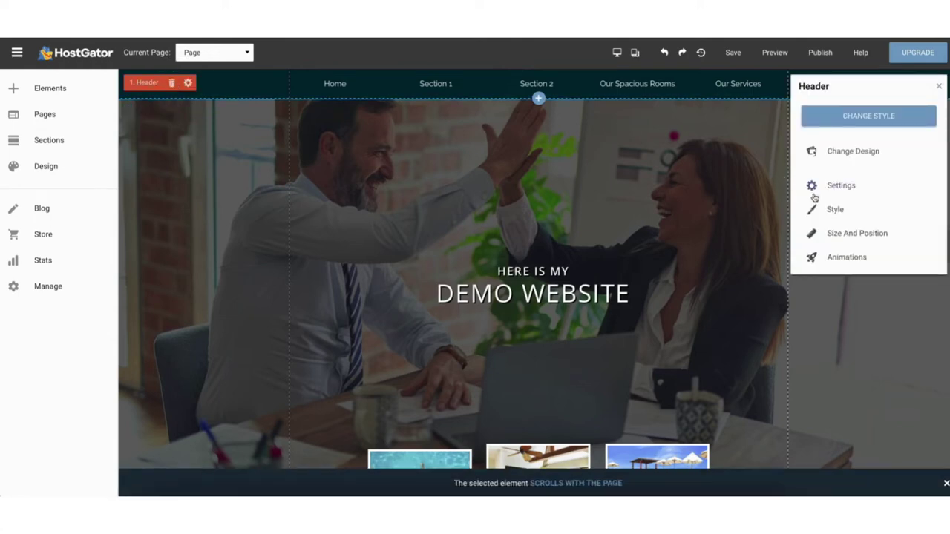
click(836, 211)
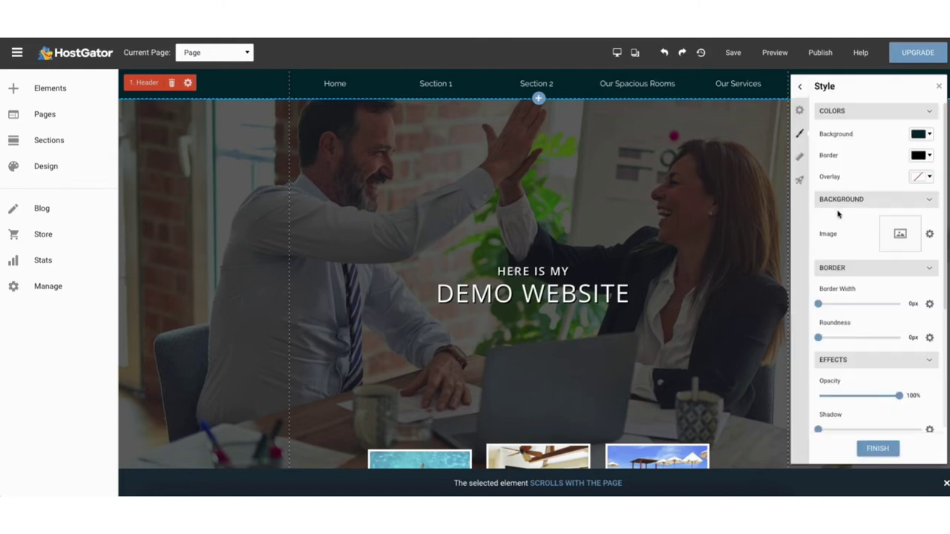
click(927, 136)
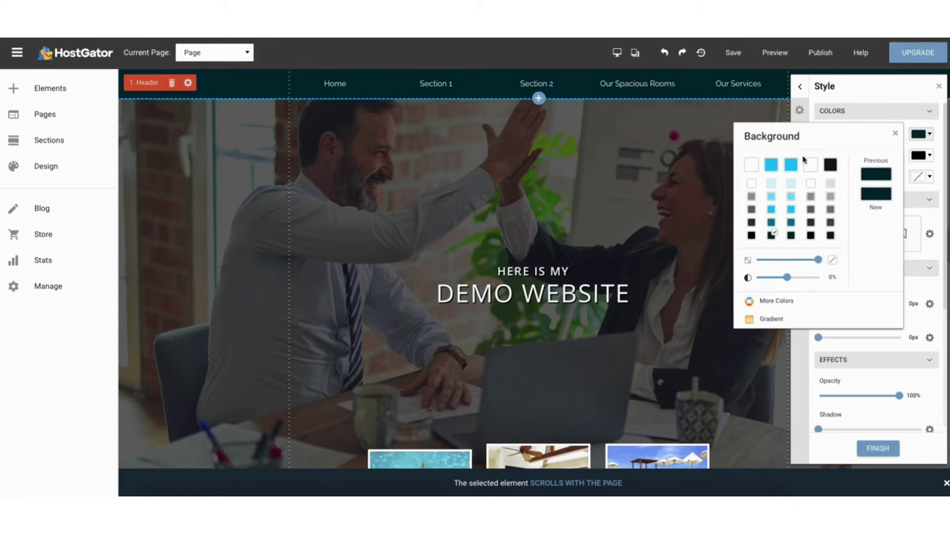
click(771, 166)
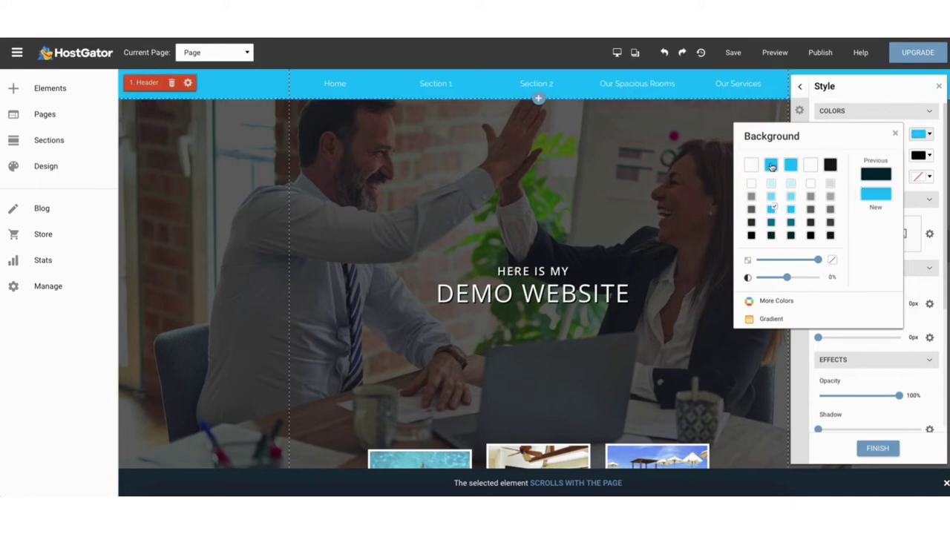
click(772, 222)
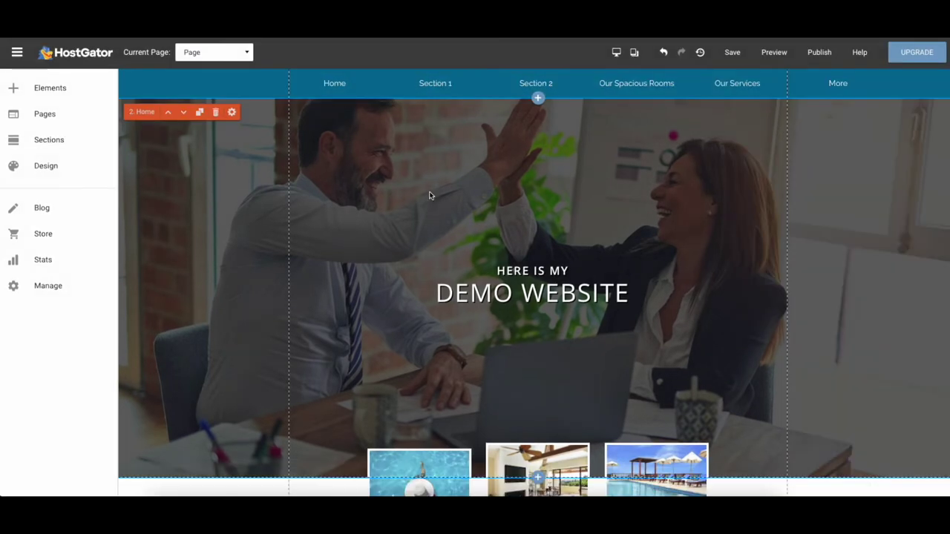
Step: Replace the sections menu in the header with a pages Menu from the Site Navigation elements
click(308, 86)
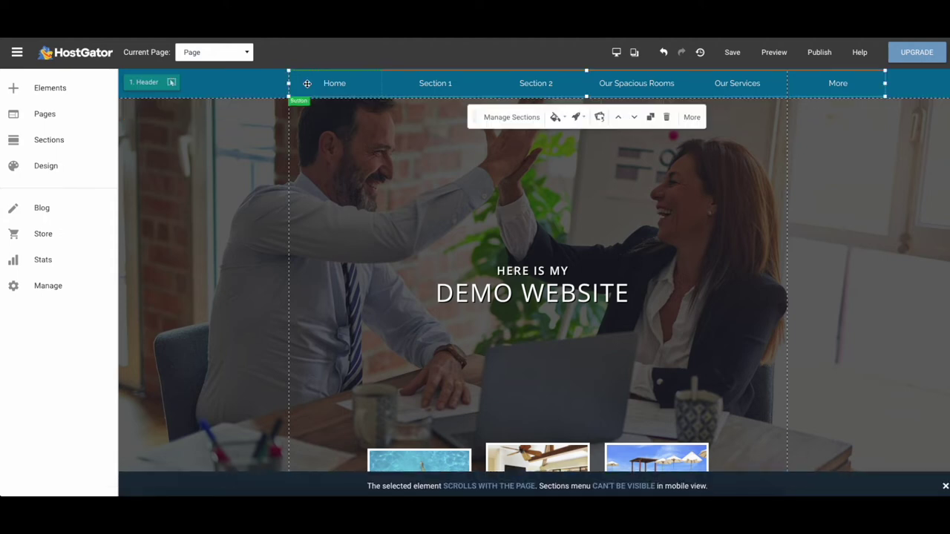
click(667, 118)
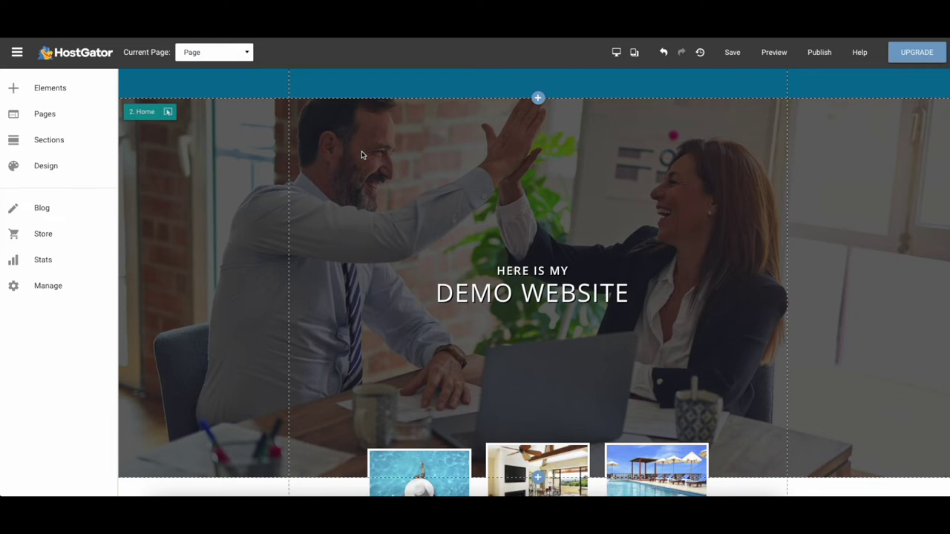
click(60, 94)
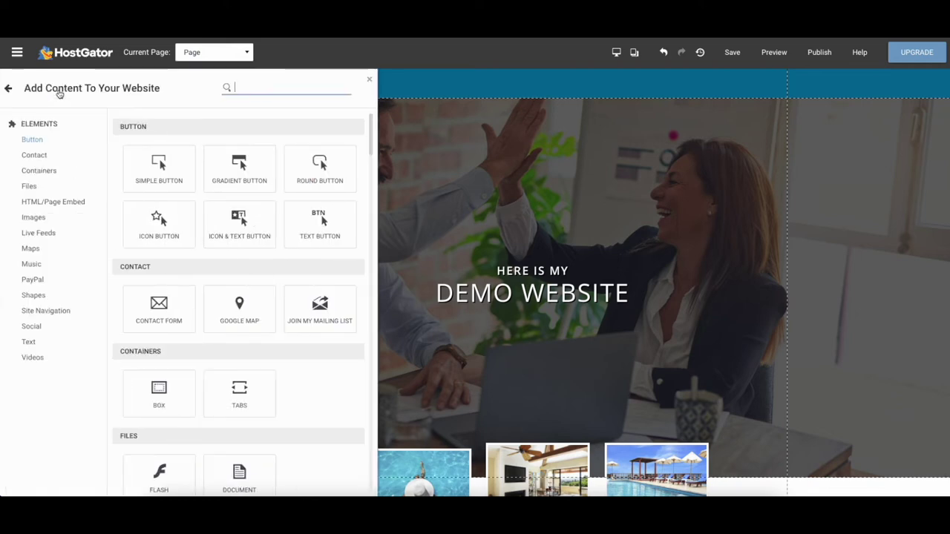
click(34, 311)
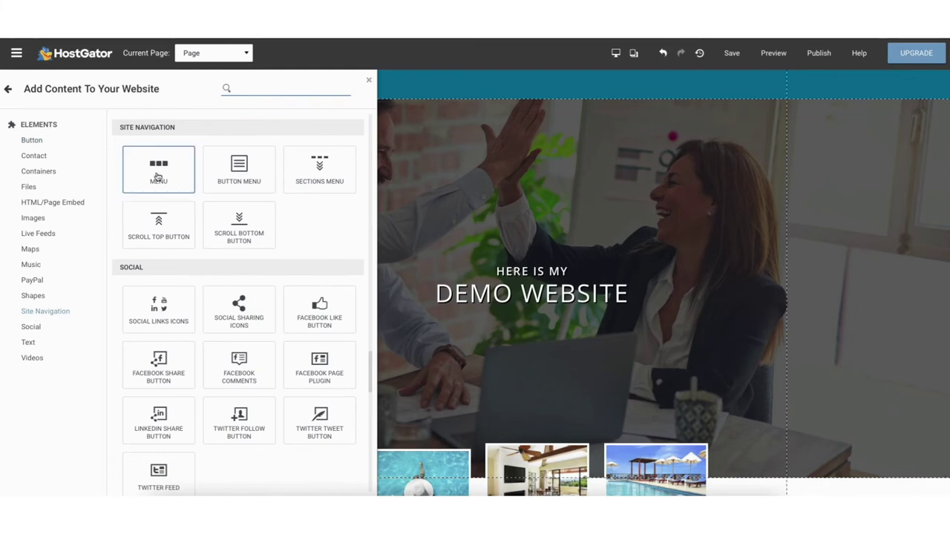
drag(158, 176, 447, 86)
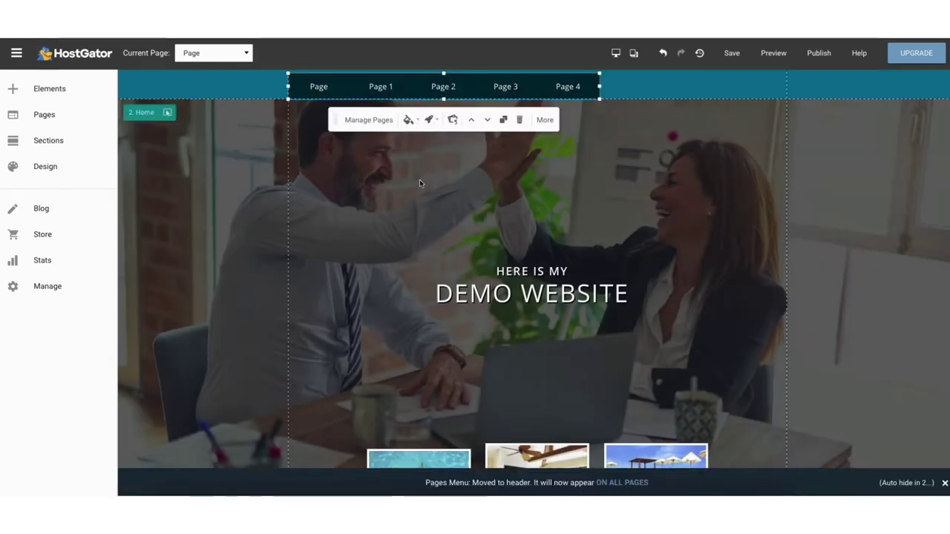
Step: Review the page order and page settings behind the new header menu, and close them without saving
click(368, 121)
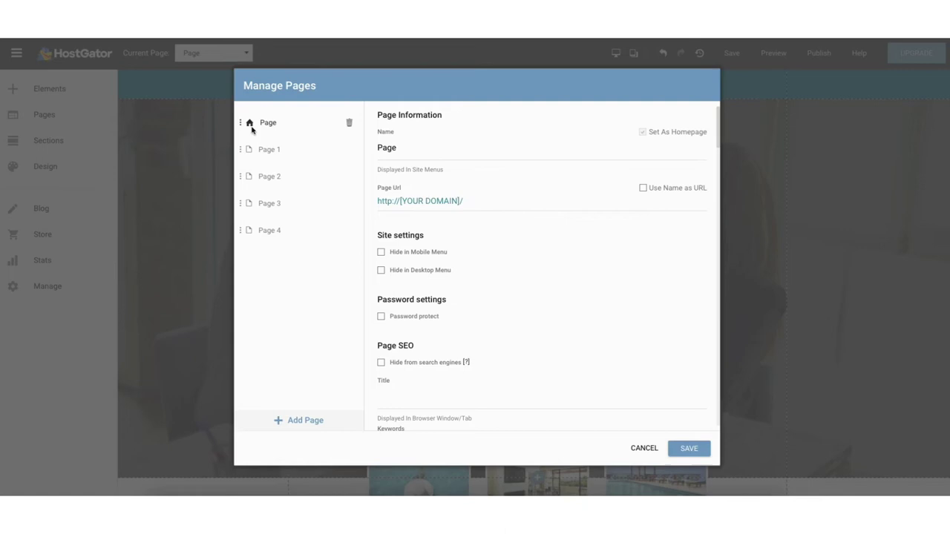
mouse_move(240, 121)
mouse_down()
mouse_move(242, 176)
mouse_move(249, 122)
mouse_up()
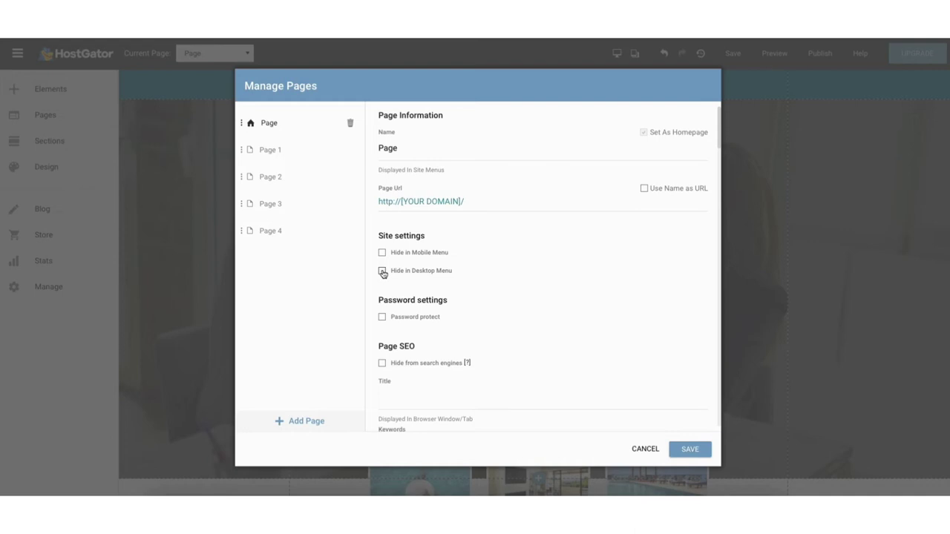
click(645, 449)
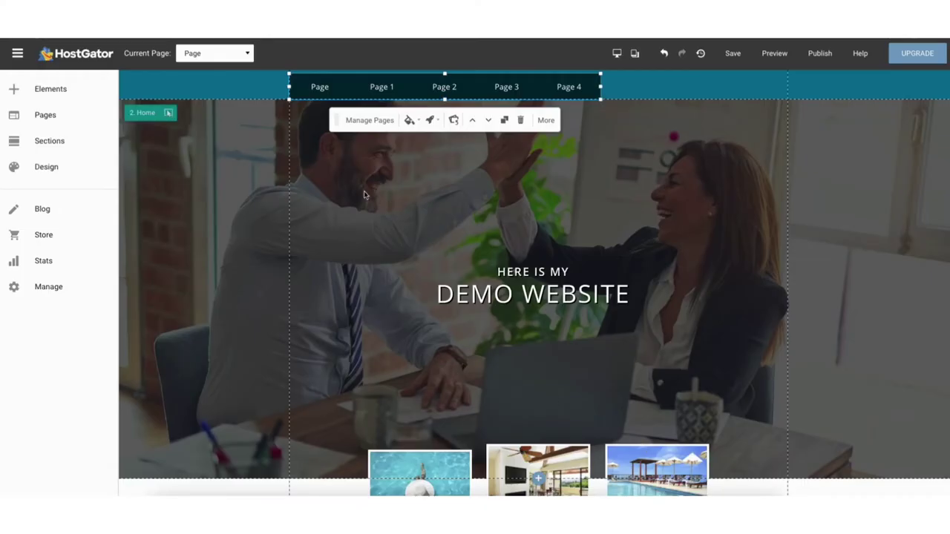
Step: Add the demoWebsite.png image from My Images and place it in the header beside the page menu
click(50, 91)
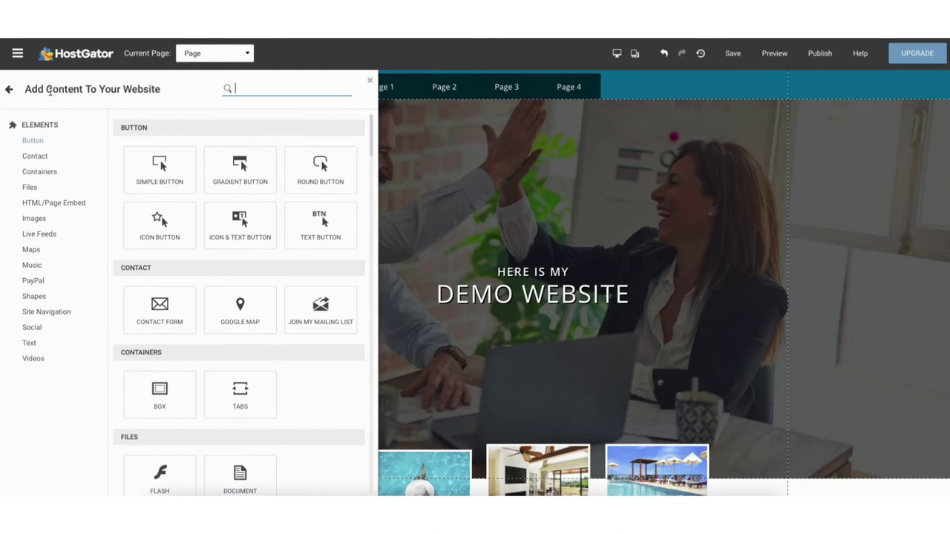
click(33, 219)
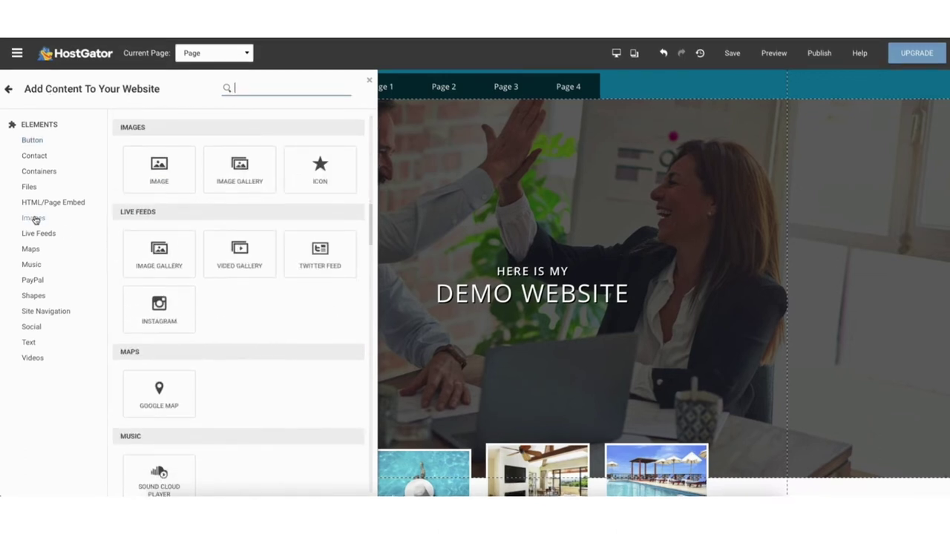
click(159, 177)
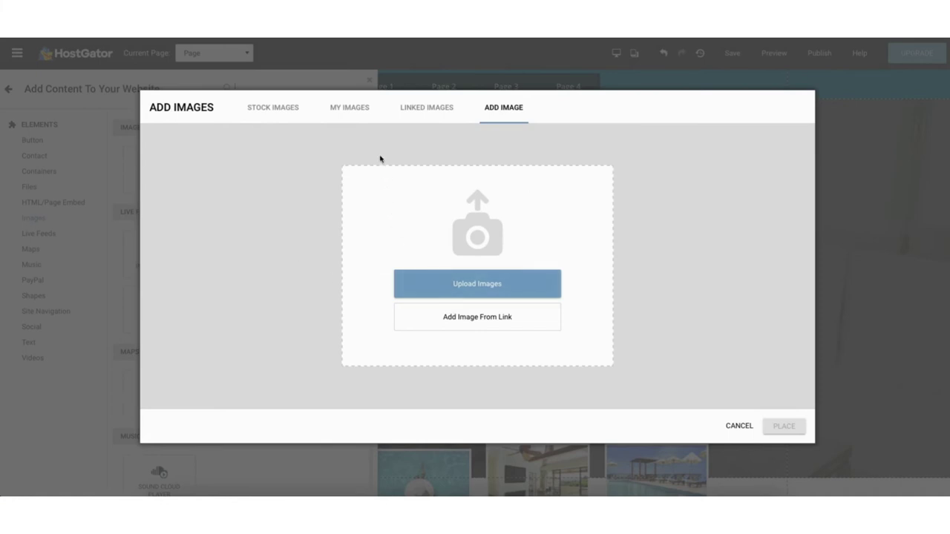
click(350, 110)
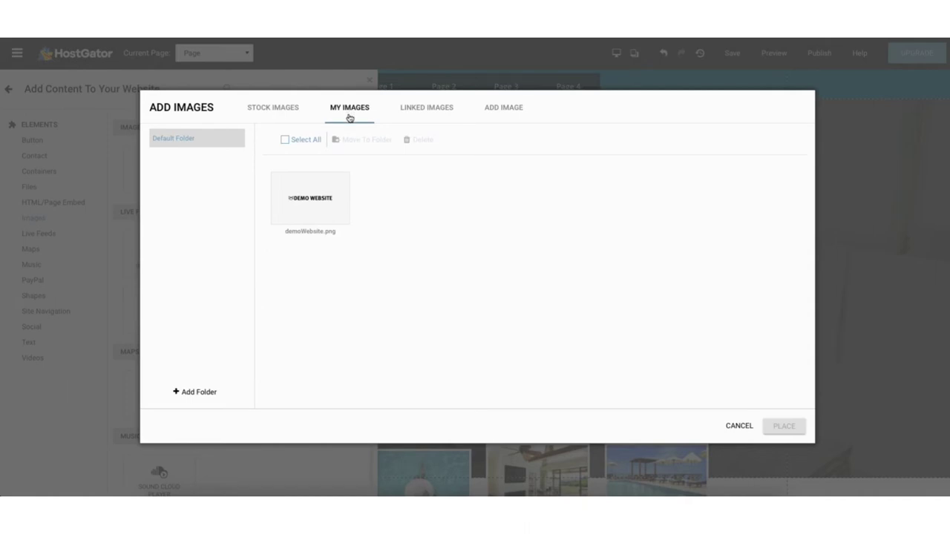
click(311, 208)
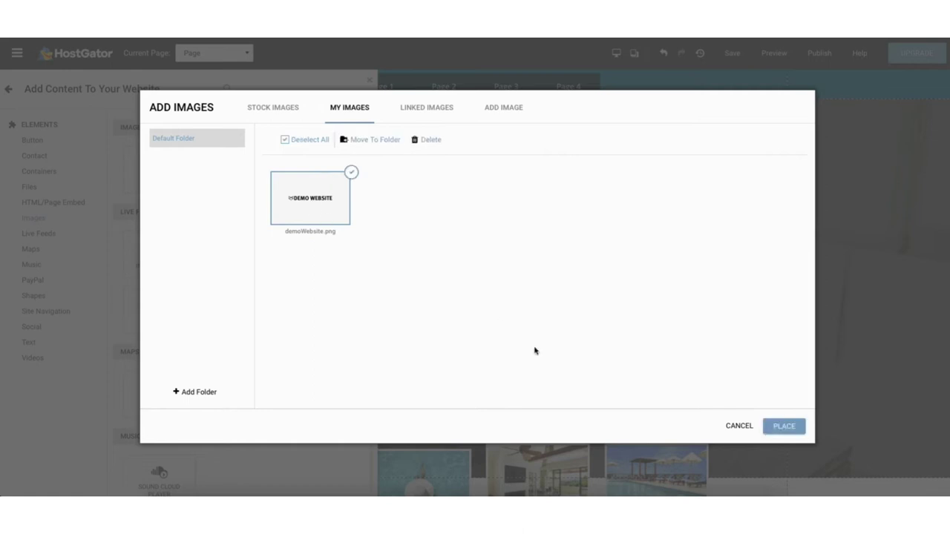
click(785, 427)
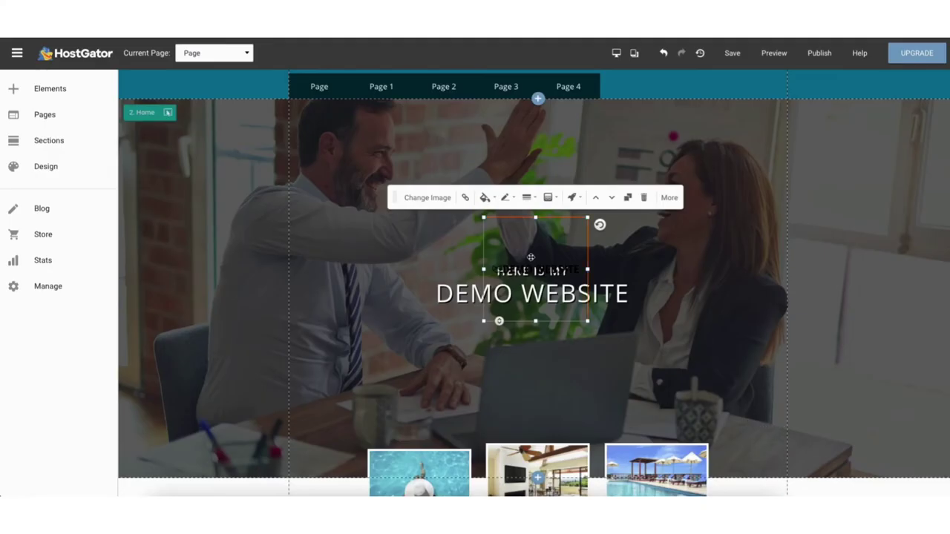
drag(531, 258, 200, 86)
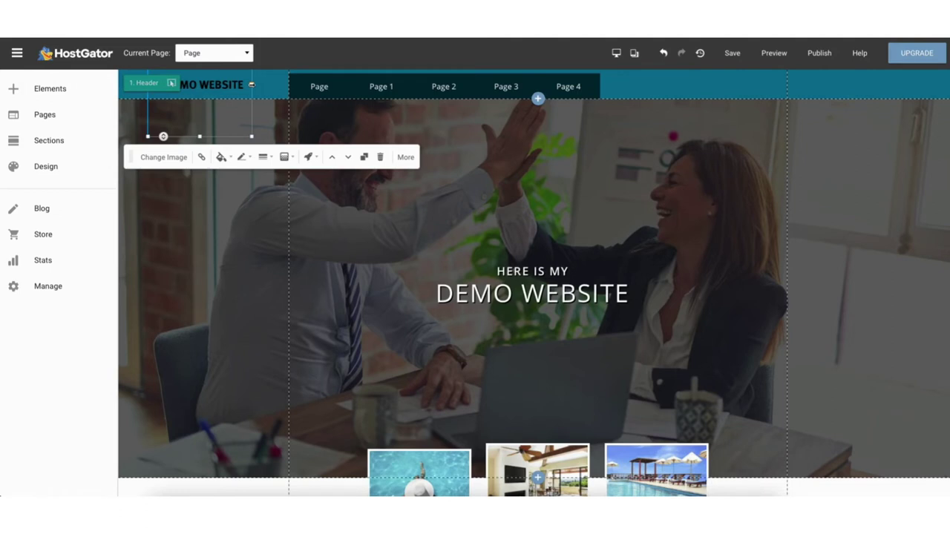
drag(250, 85, 274, 85)
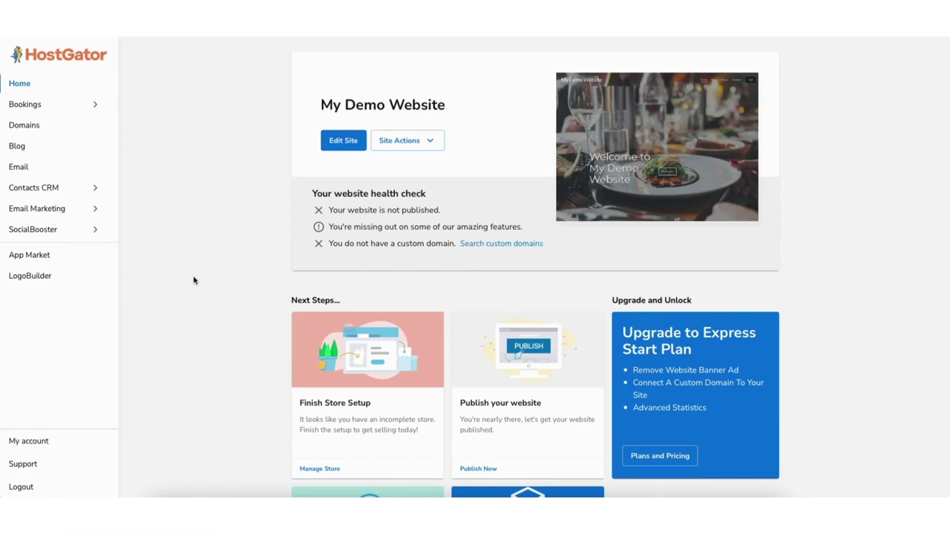
Step: Switch to the HostGator dashboard's LogoBuilder and start a logo with the brand name DEMO WEBSITE
click(34, 278)
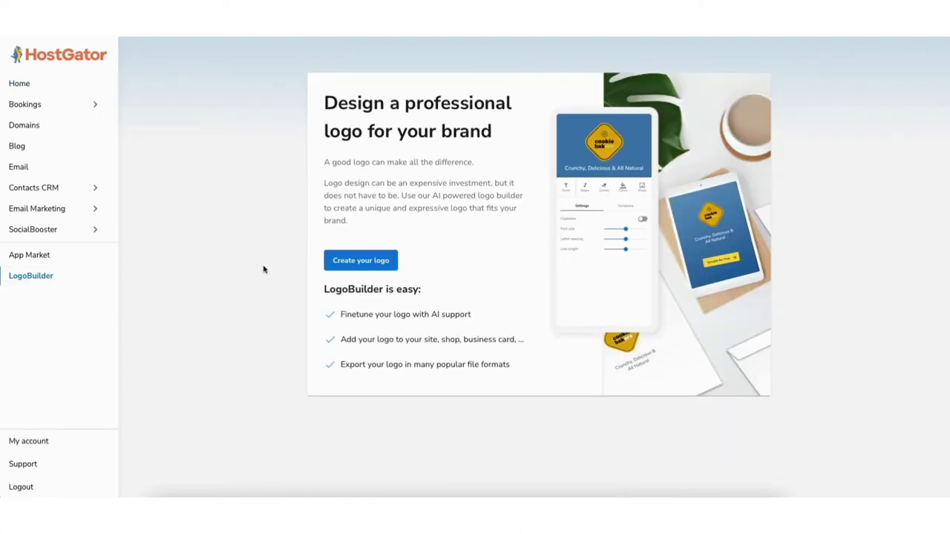
click(375, 261)
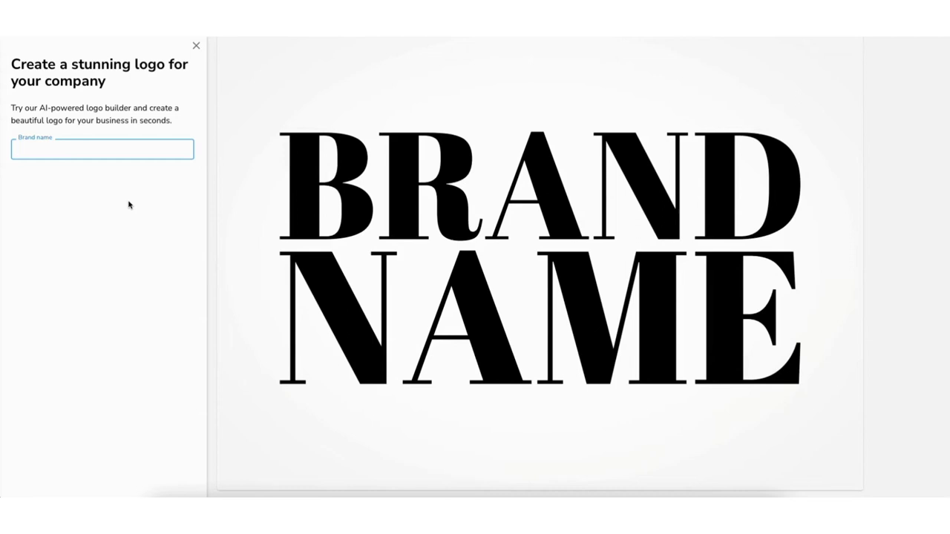
text(DEMO WEBSITE)
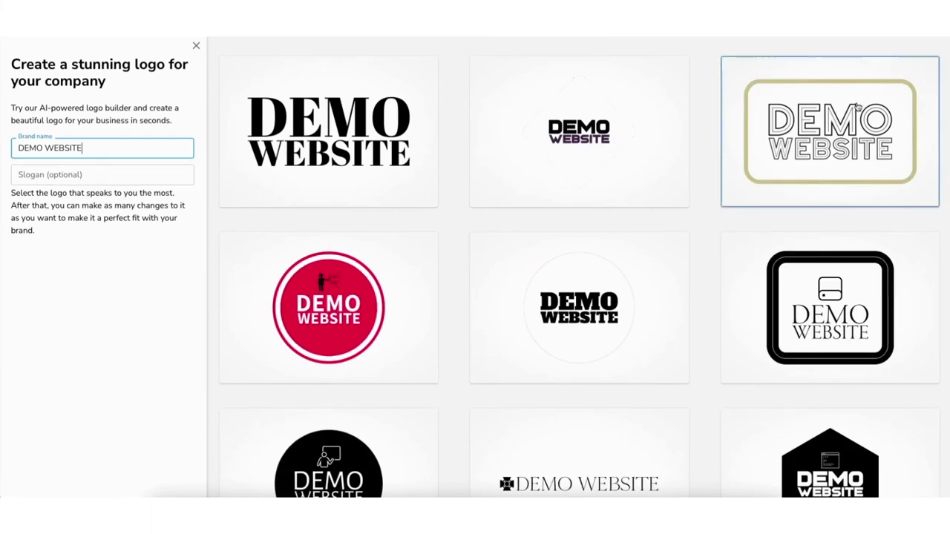
Step: Browse the logo suggestions and open the design with an angular M-shaped symbol above the two-line name
scroll(580, 268, down, 2)
scroll(946, 132, down, 5)
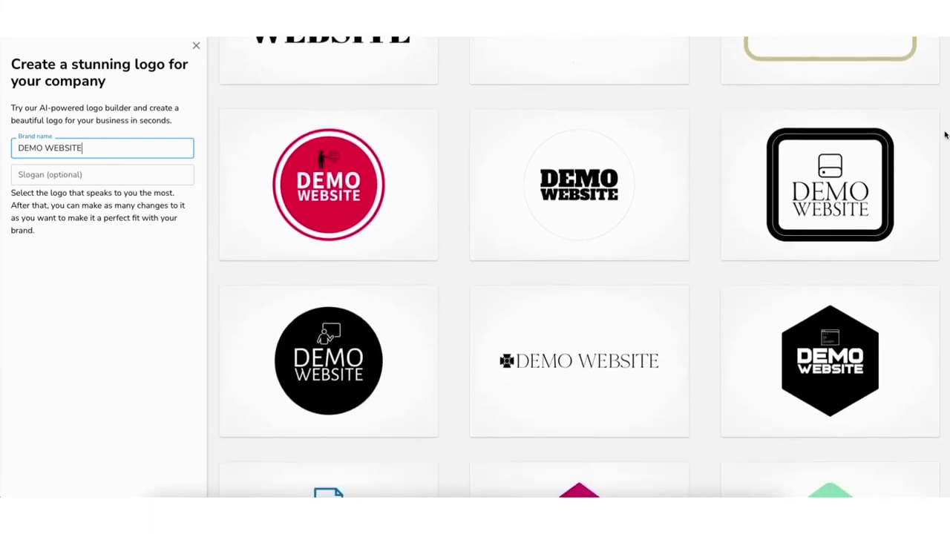
scroll(581, 268, down, 4)
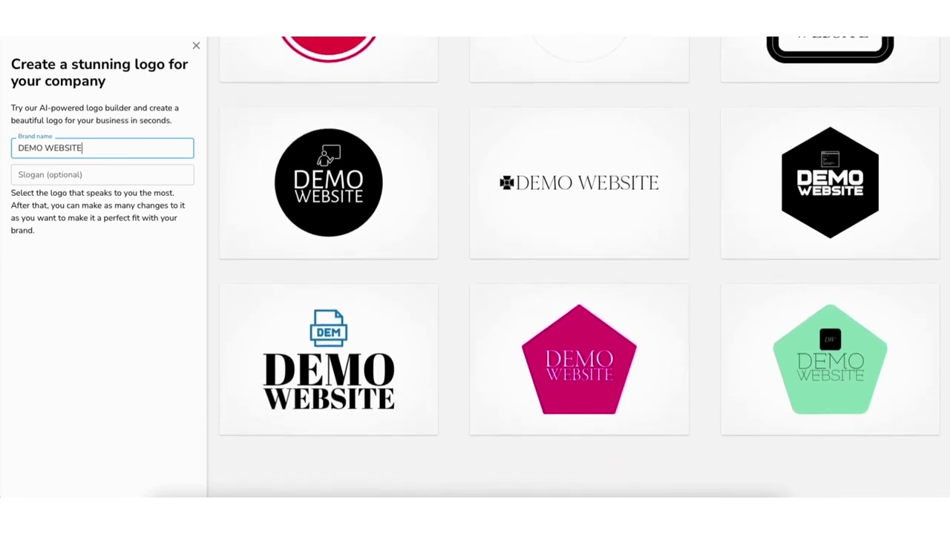
scroll(581, 268, down, 2)
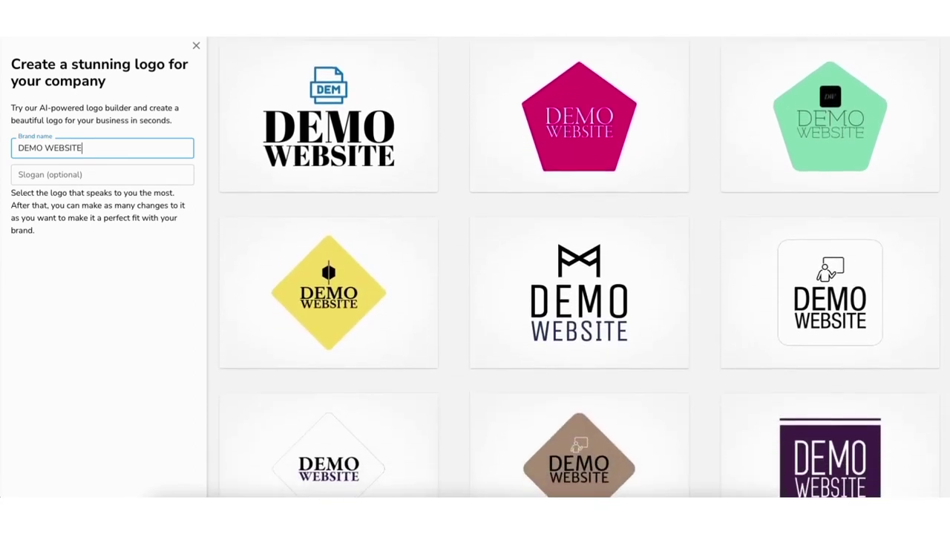
click(577, 255)
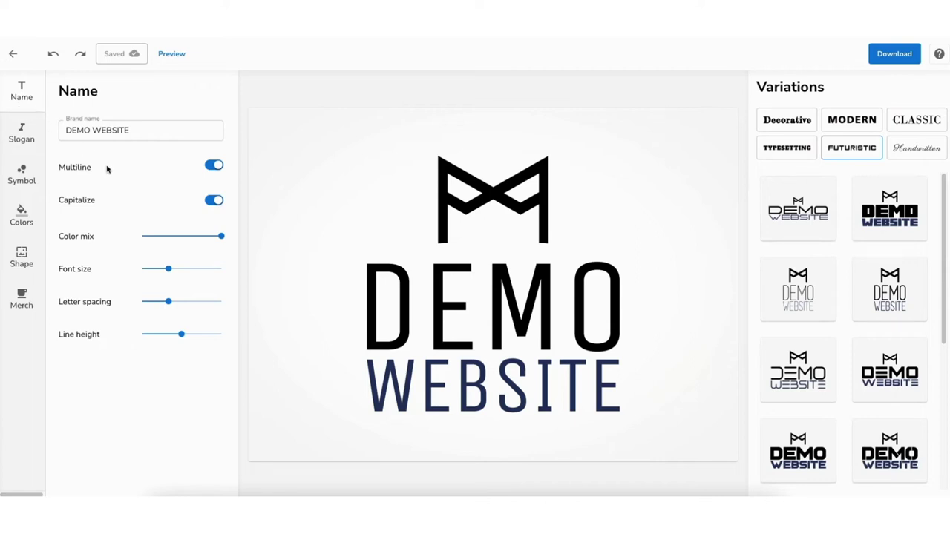
Step: Review the logo's slogan, symbol and color settings, and enable the shape around the logo
click(25, 139)
click(91, 130)
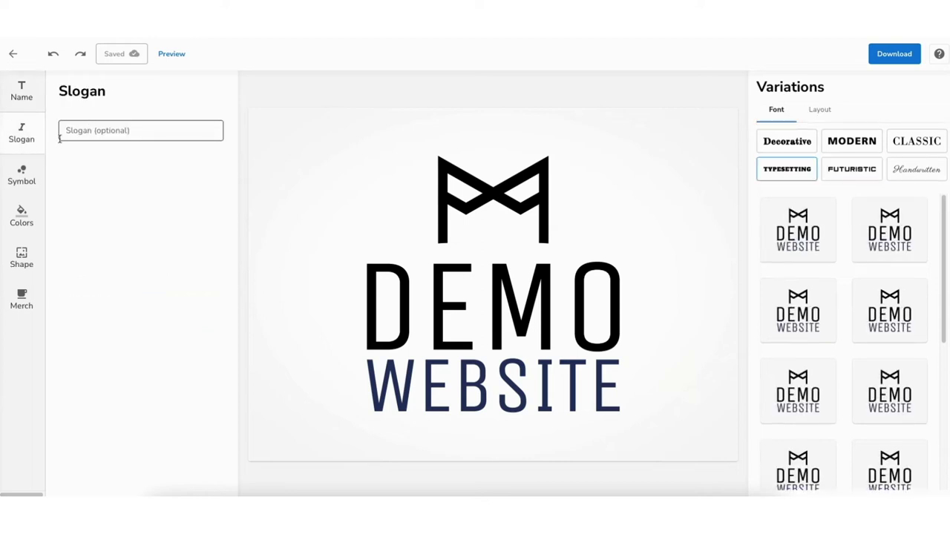
click(17, 176)
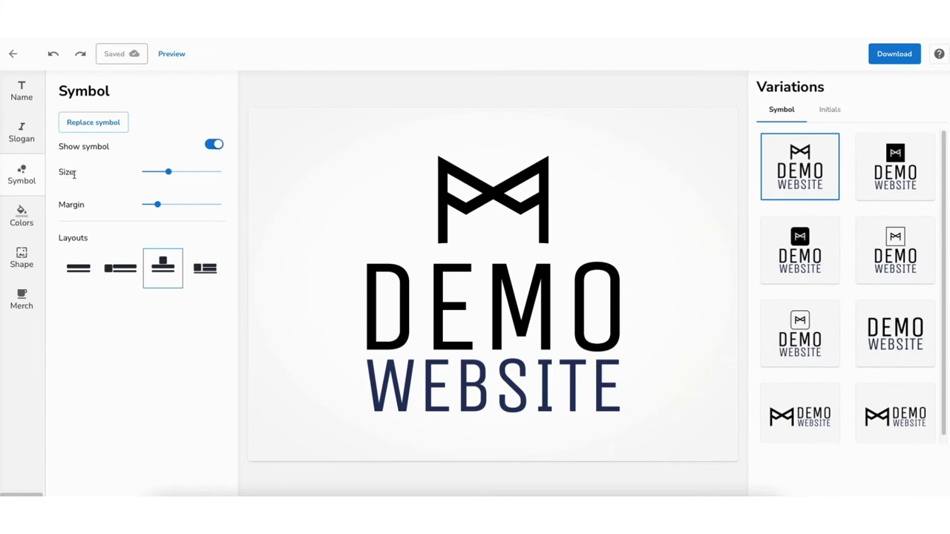
click(22, 217)
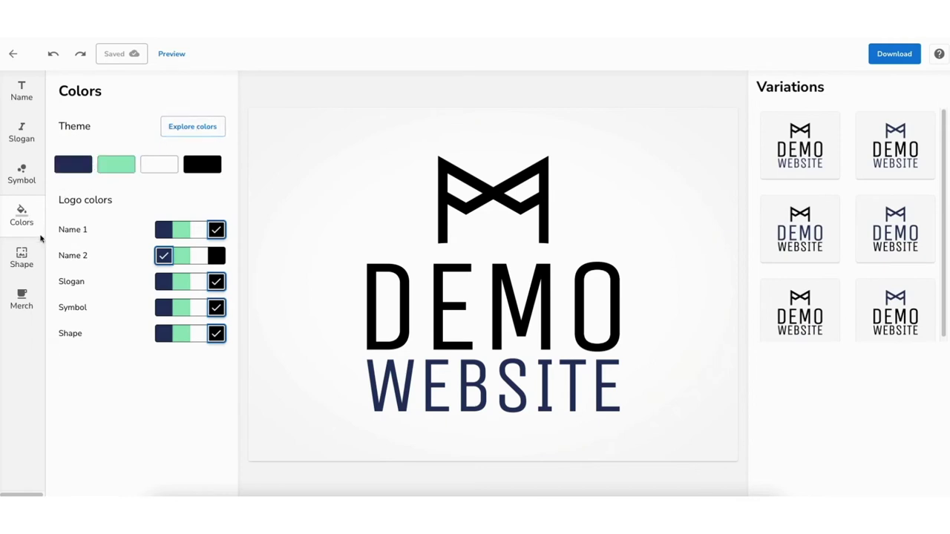
click(20, 258)
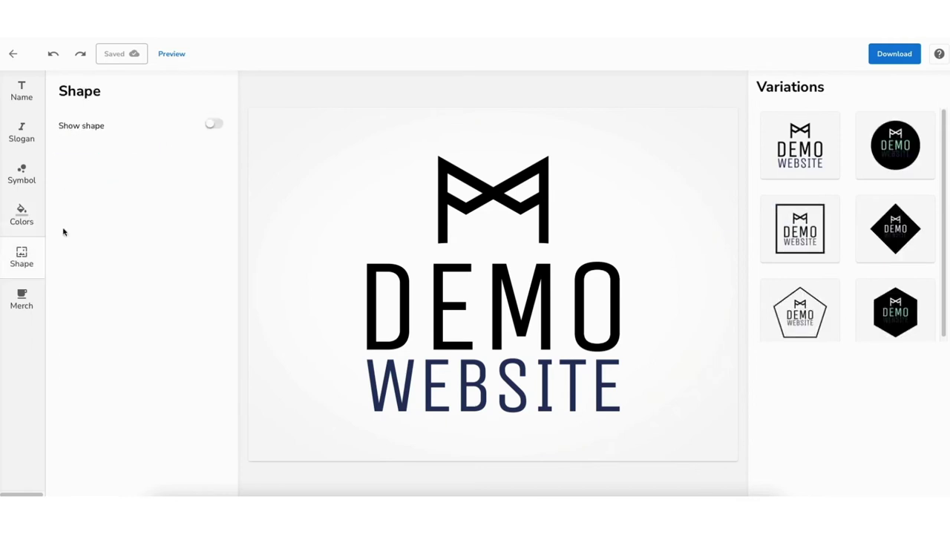
click(214, 125)
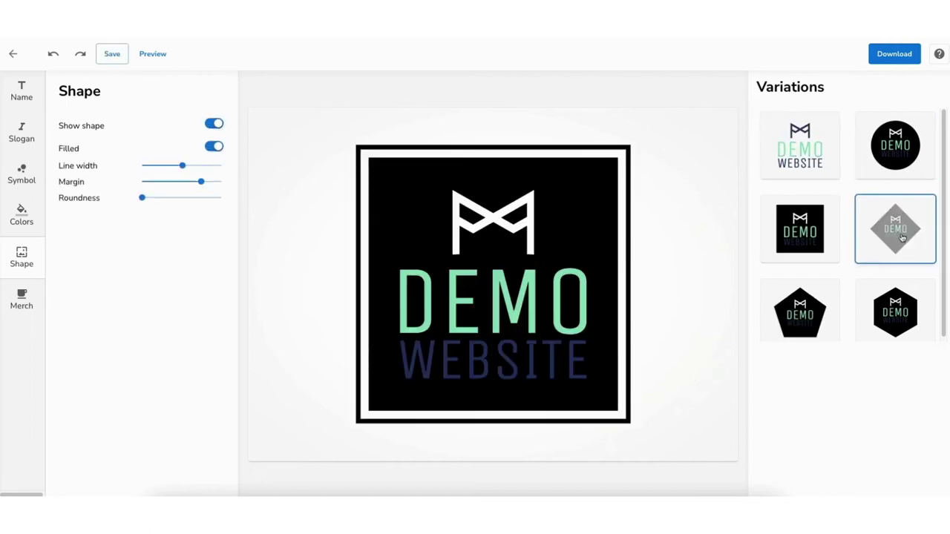
Step: Review the merchandise types offered for the logo and return to its name settings
click(16, 299)
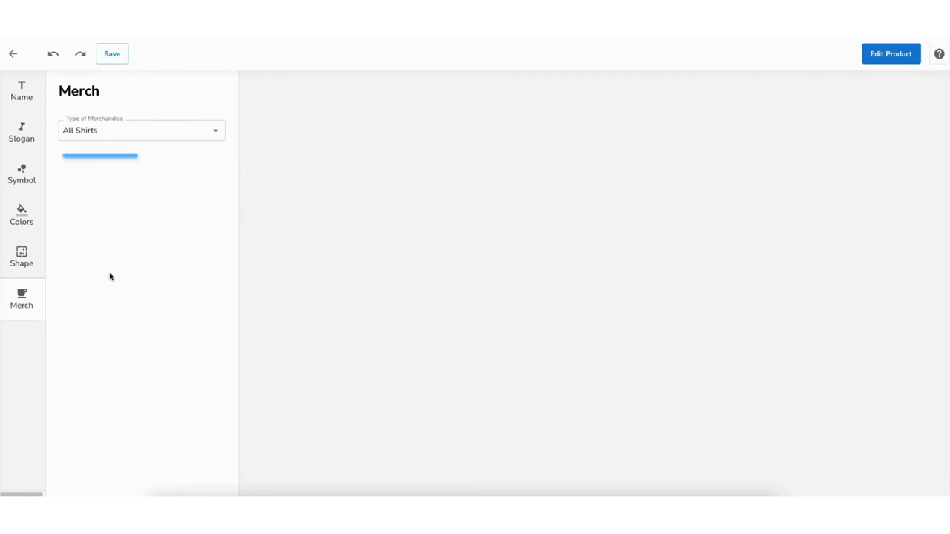
click(115, 135)
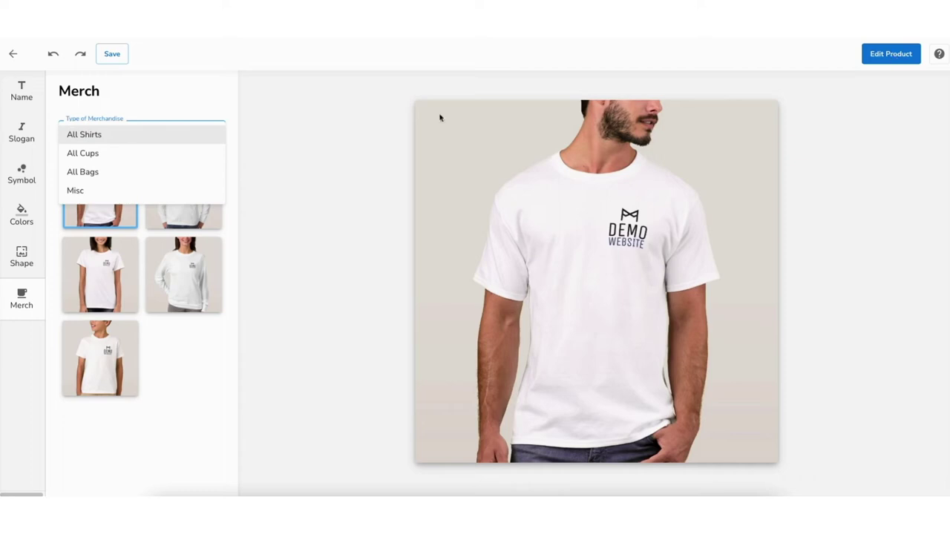
click(29, 95)
click(22, 91)
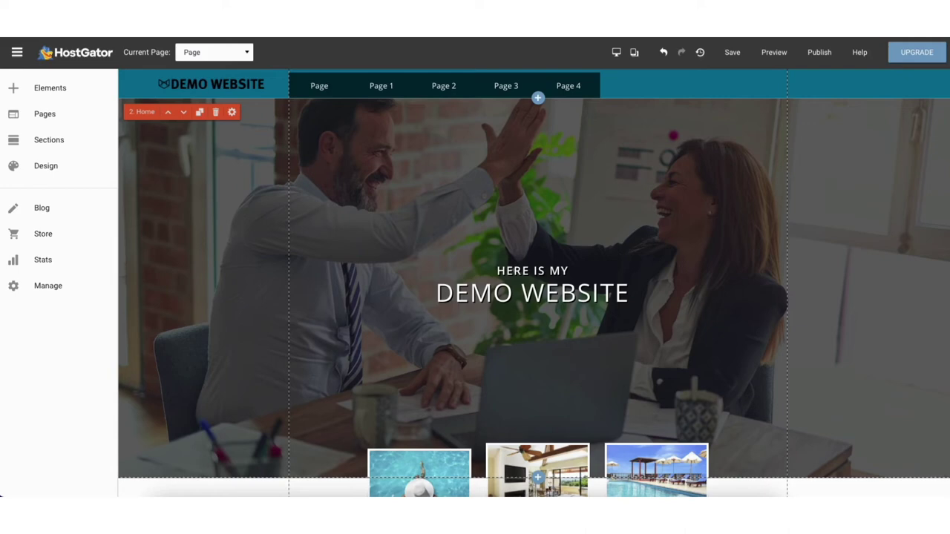
Step: Add a blank section between the contact form and the copyright line in the website editor
scroll(933, 259, down, 20)
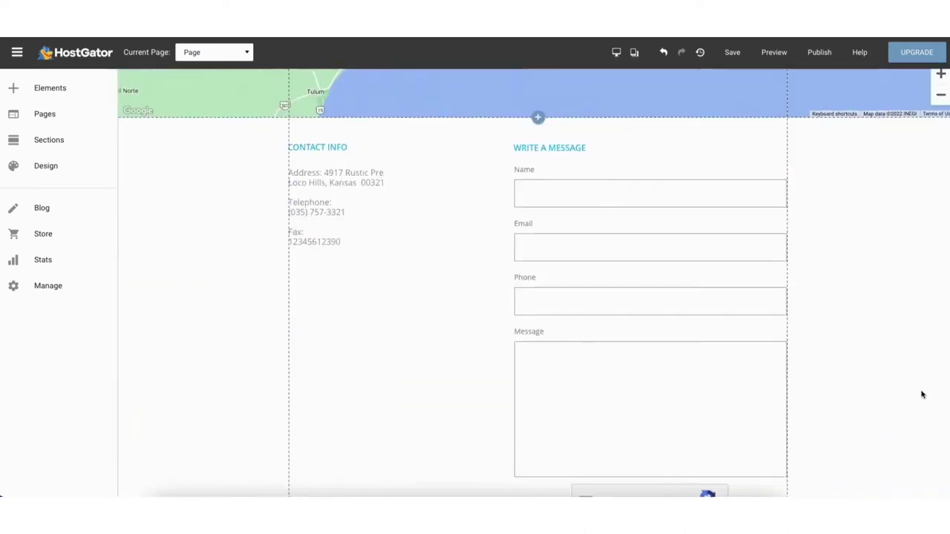
scroll(922, 401, down, 5)
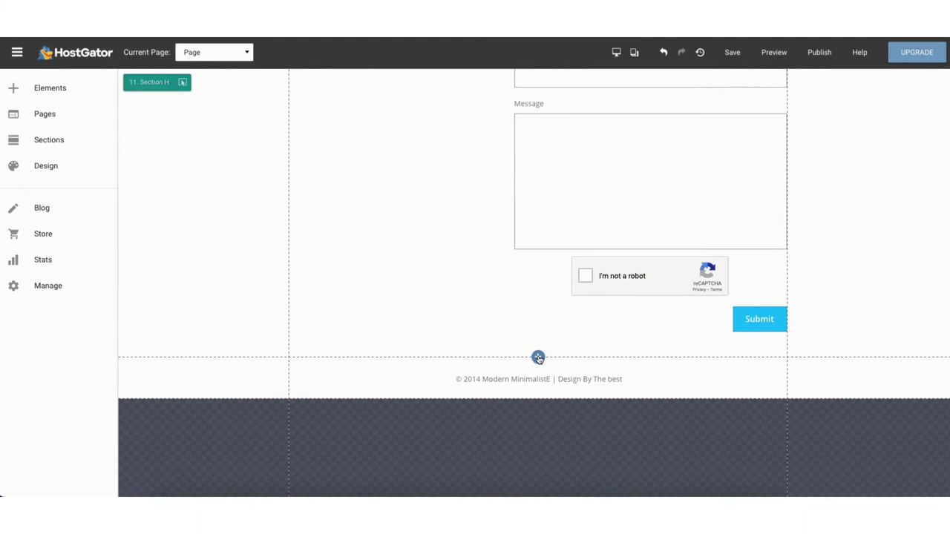
click(539, 358)
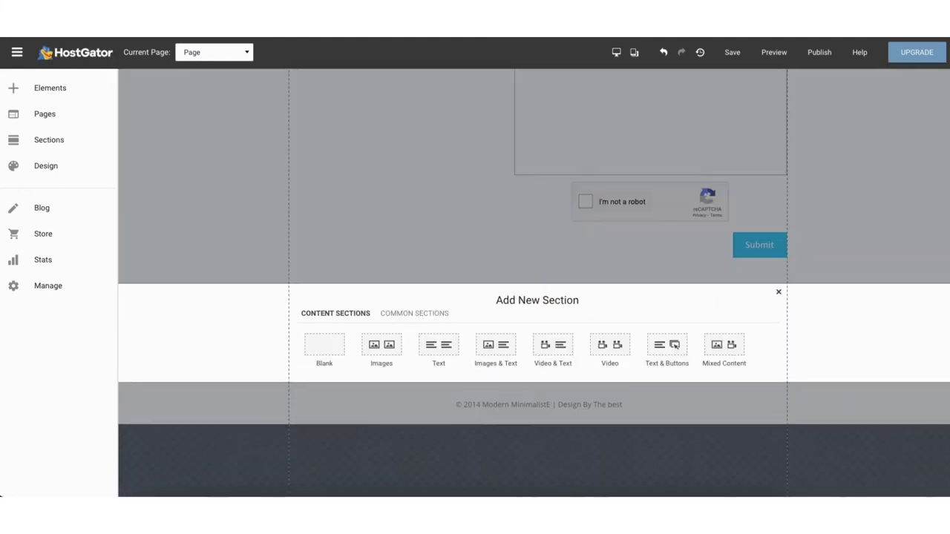
click(331, 351)
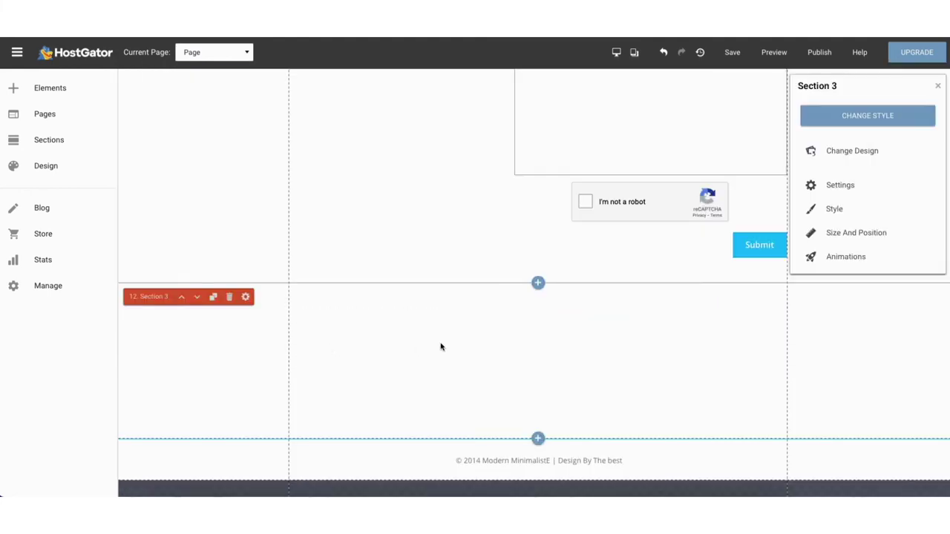
Step: Add the three-column Footer section with address, social links and opening hours below the copyright line
click(48, 141)
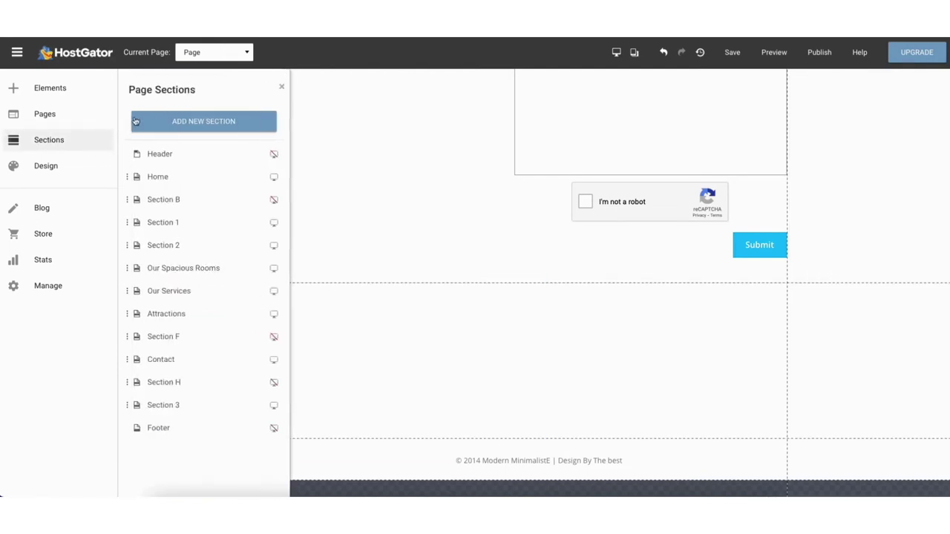
click(207, 122)
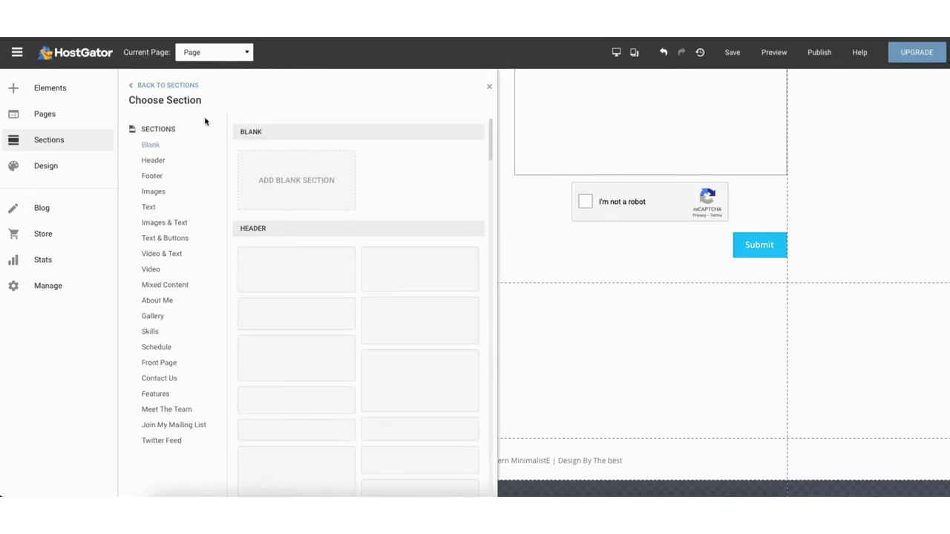
click(152, 177)
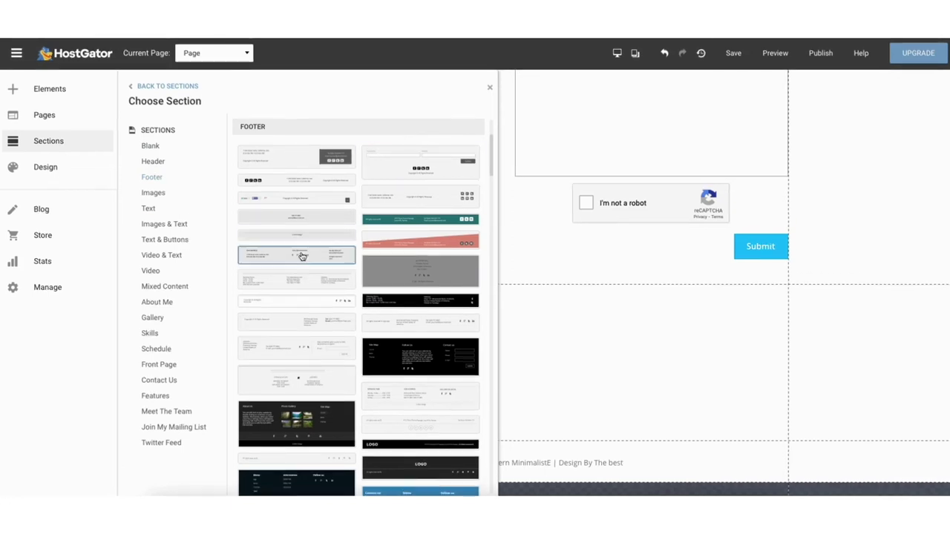
drag(303, 255, 534, 462)
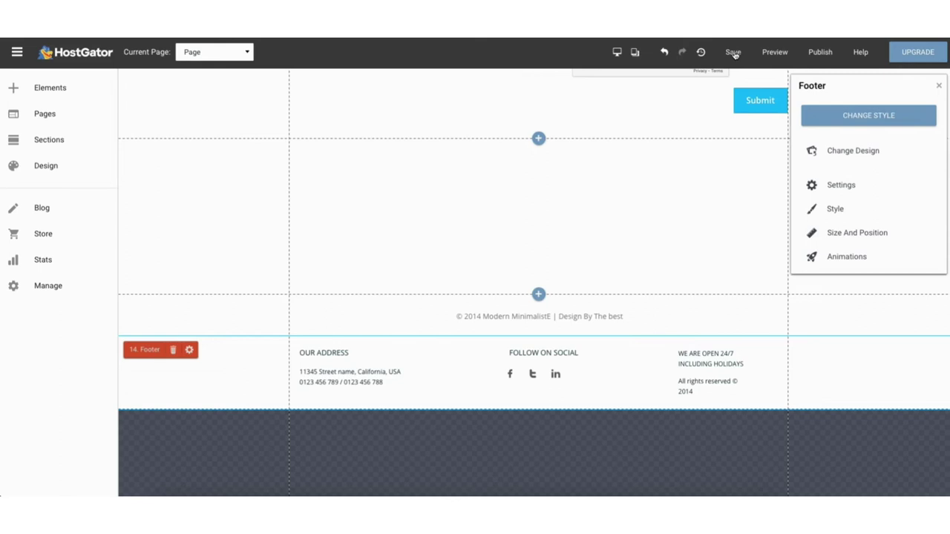
Step: Preview the website, return to the editor, and view the page's mobile version
click(775, 52)
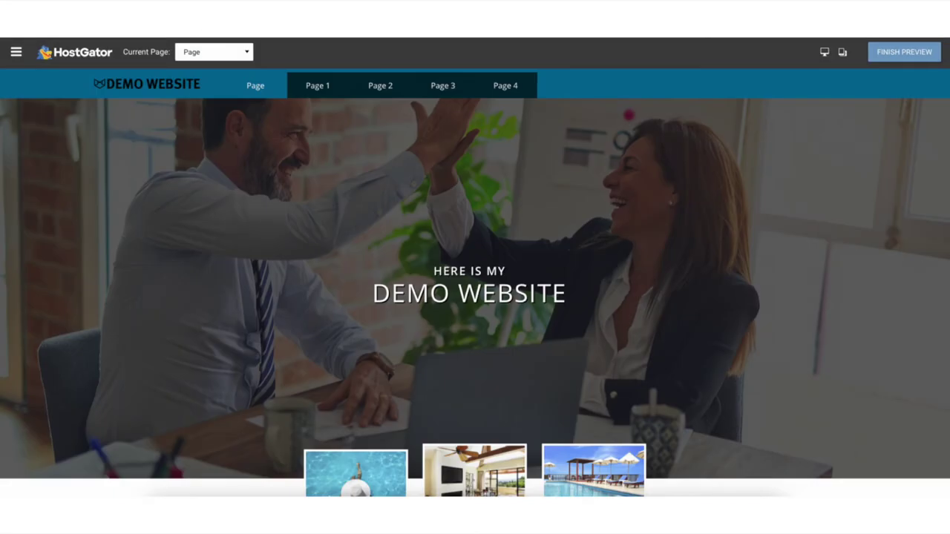
key(Escape)
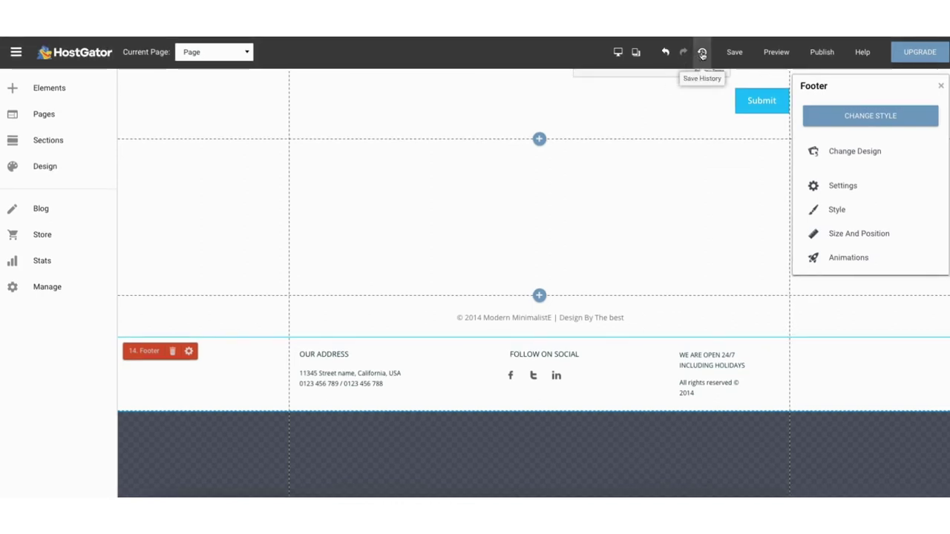
click(618, 52)
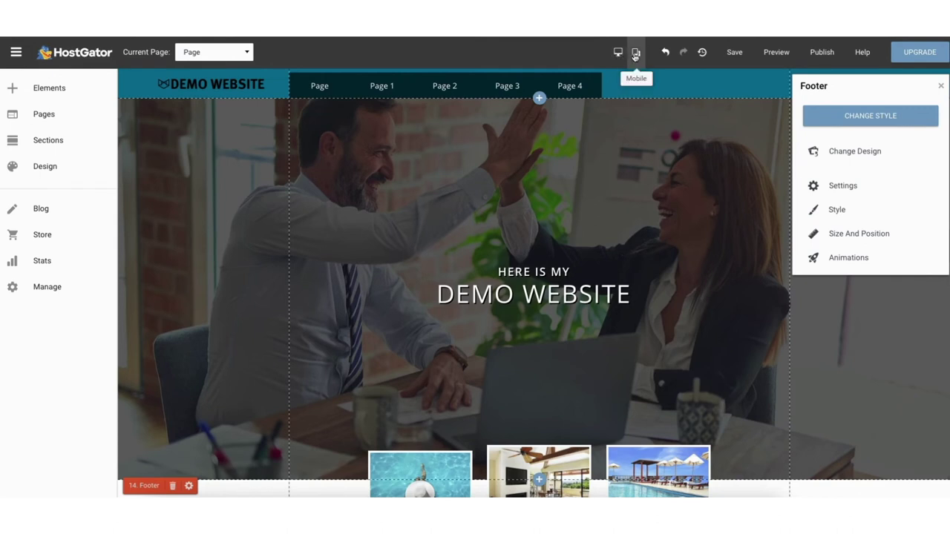
click(636, 53)
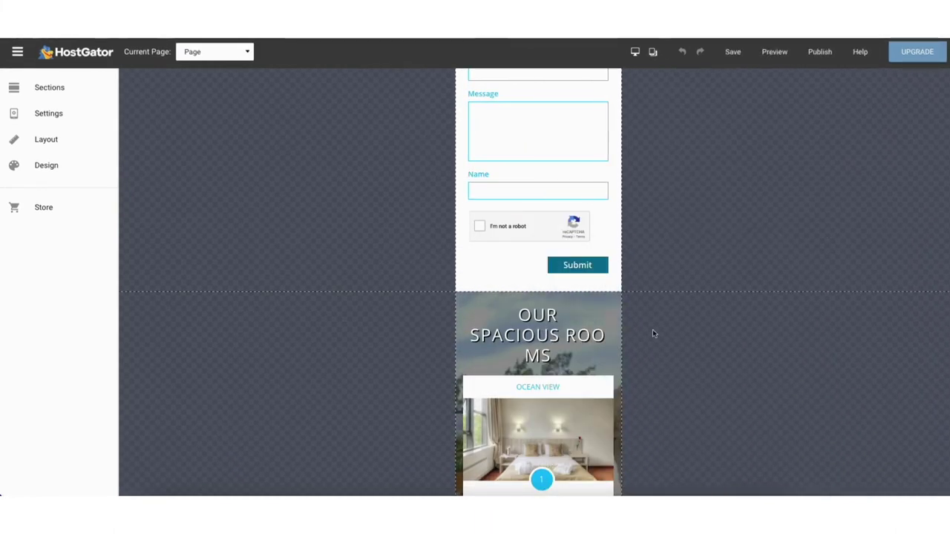
Step: Return to the desktop version of the page and look over the site's page list and the editor's main options
click(635, 52)
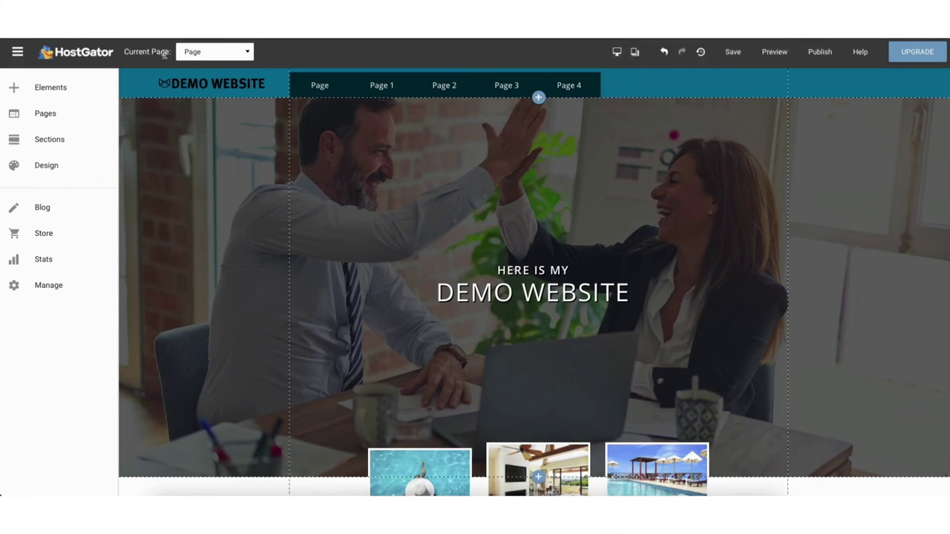
click(240, 55)
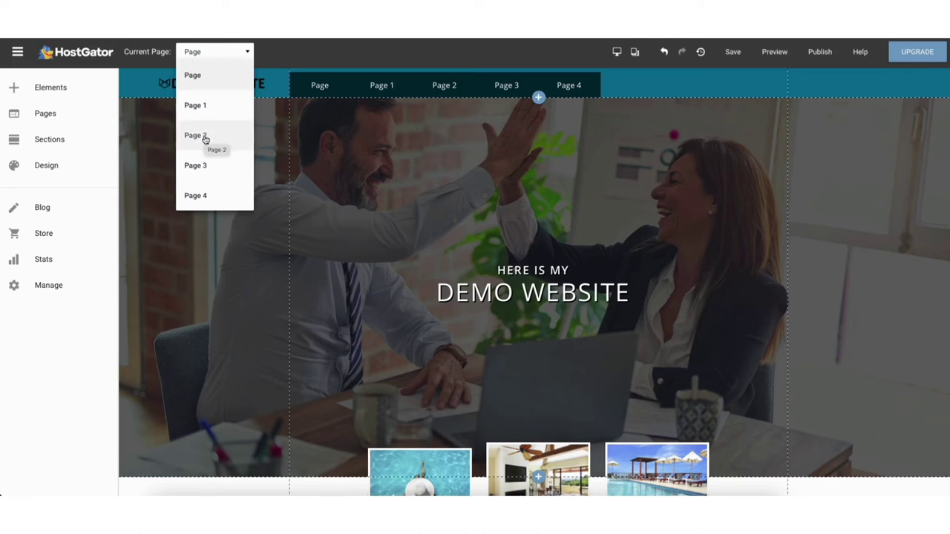
click(17, 52)
click(18, 52)
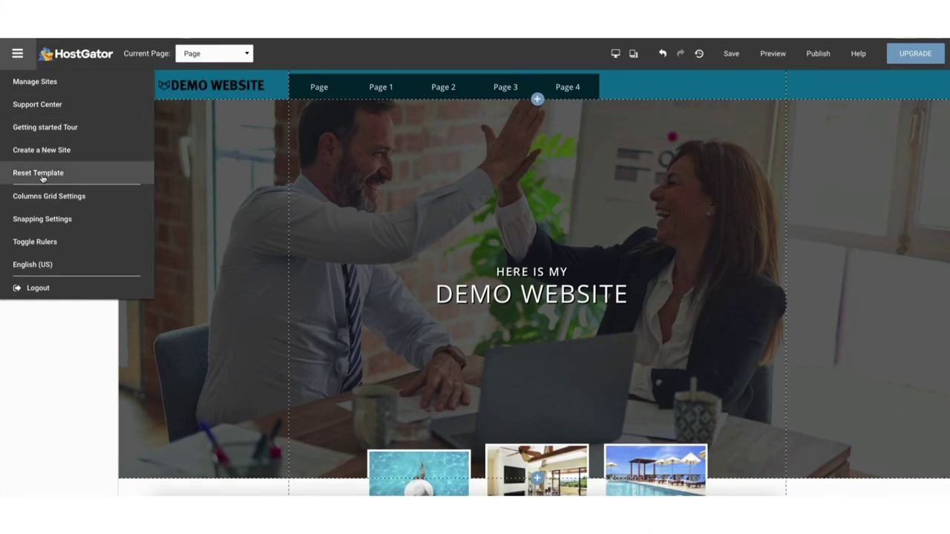
click(18, 56)
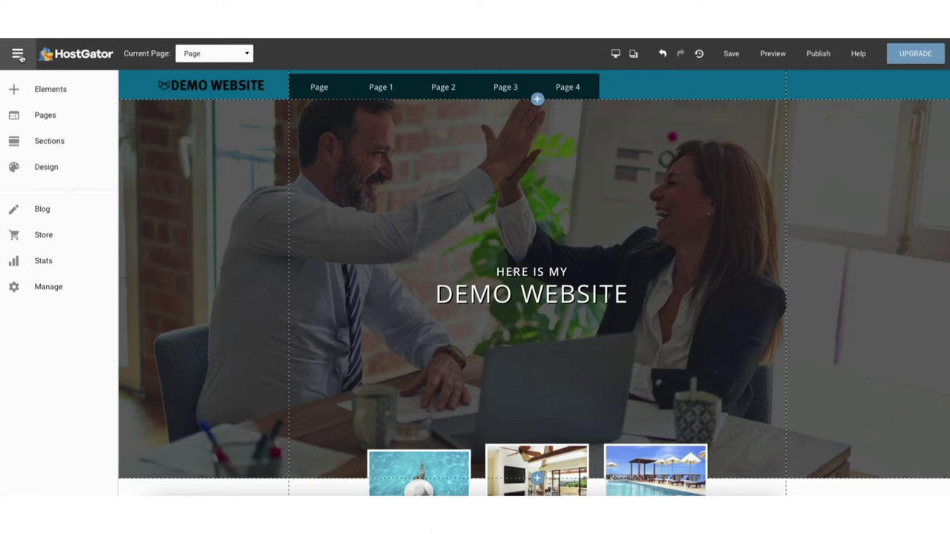
Step: Start adding a new page and browse the available page templates from About Me to Gallery
click(45, 116)
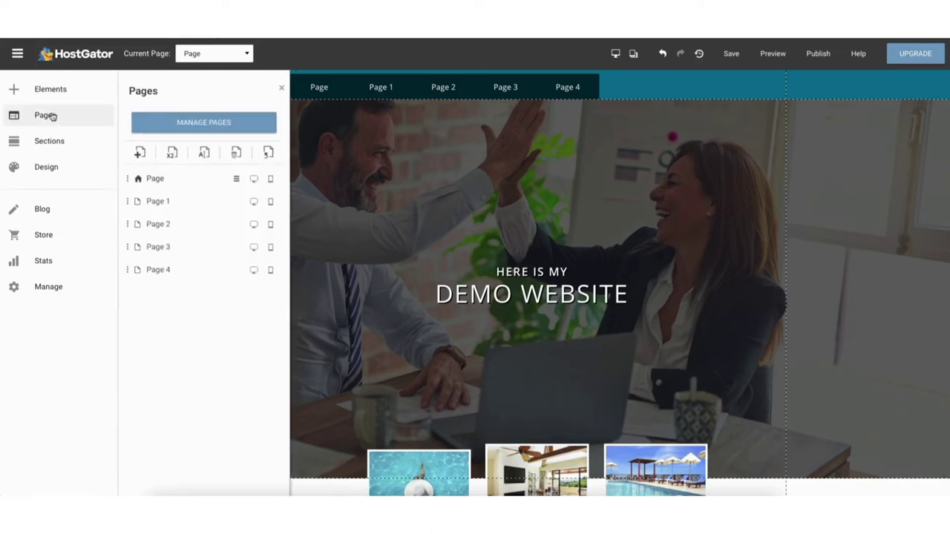
click(140, 154)
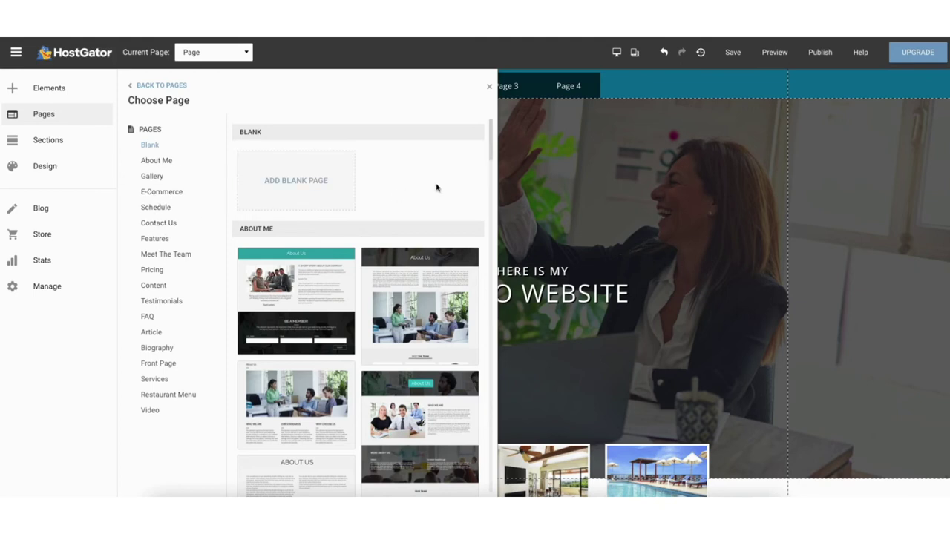
scroll(492, 131, down, 5)
scroll(491, 149, down, 10)
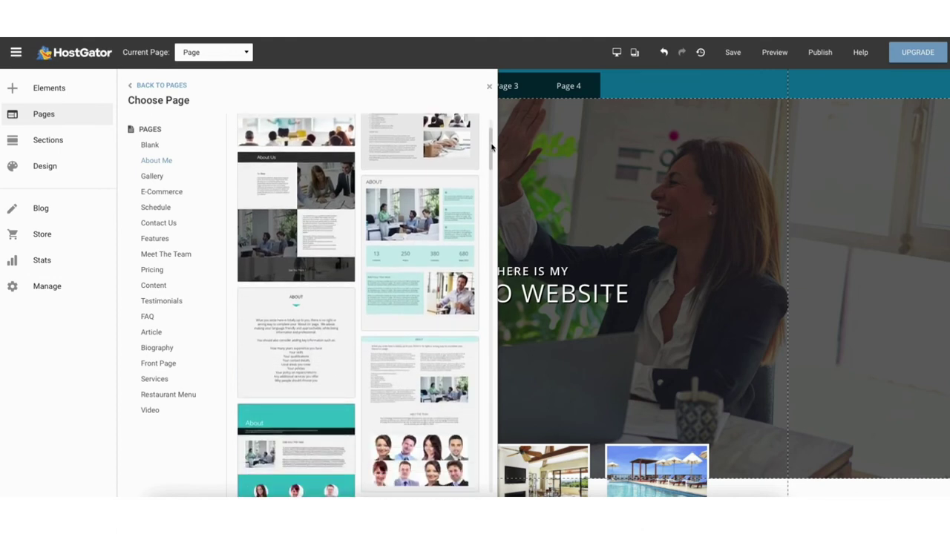
scroll(490, 158, down, 6)
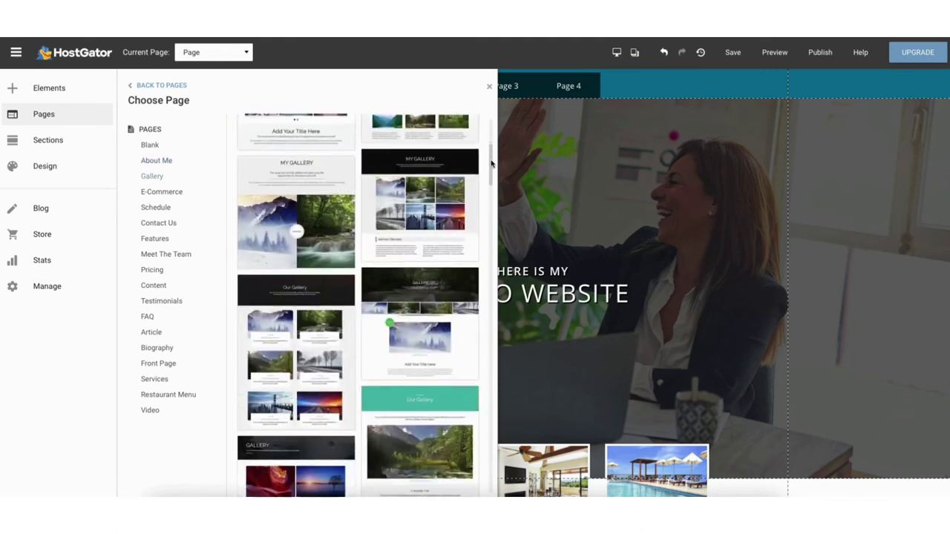
Step: Preview a Gallery page design with the mountain header and look through the other designs and page categories
mouse_move(290, 214)
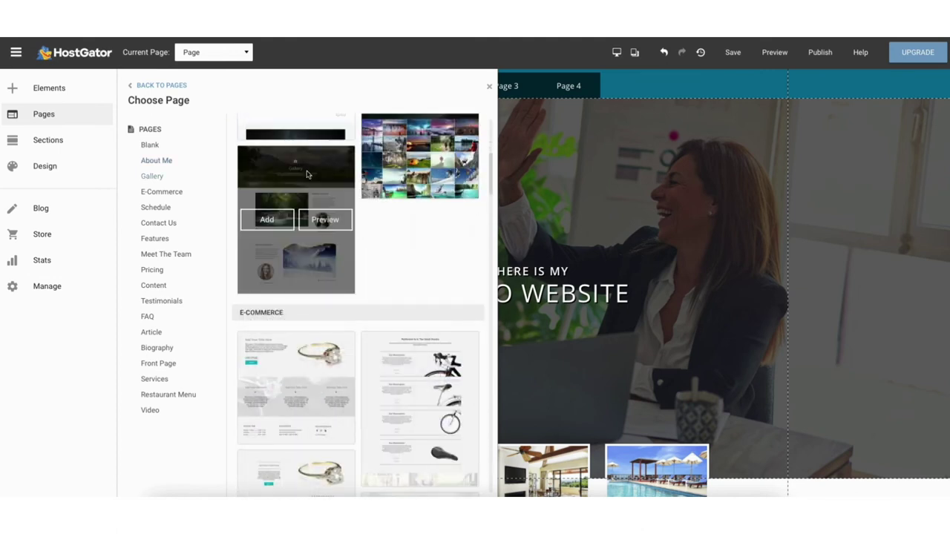
click(318, 223)
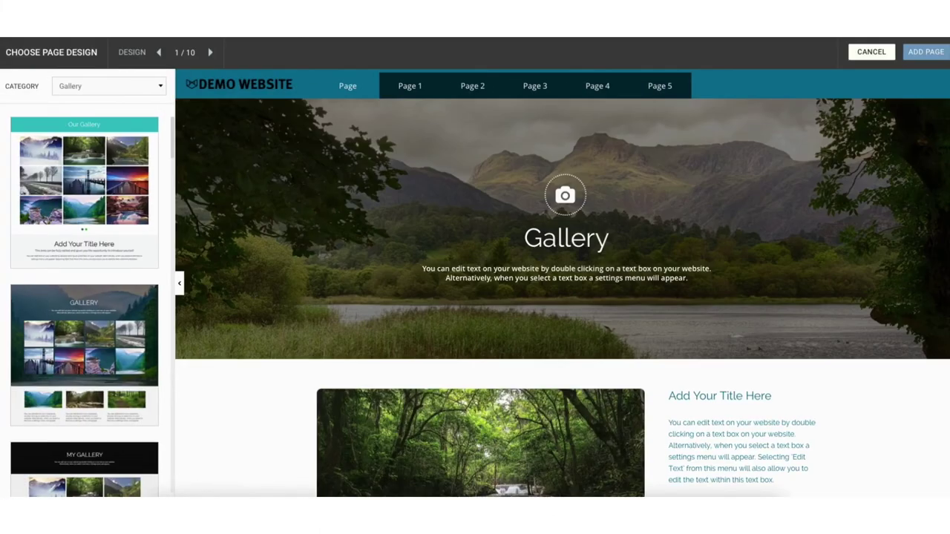
drag(173, 128, 171, 271)
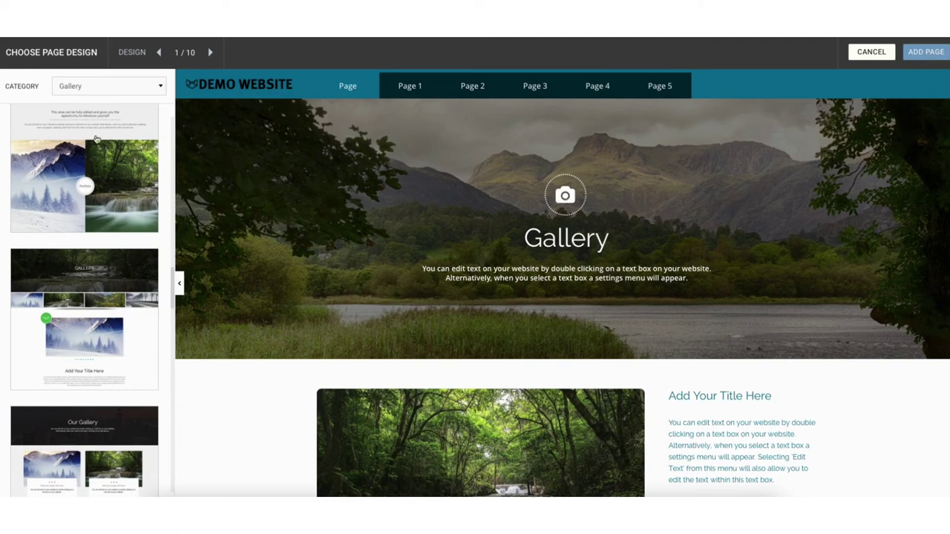
click(94, 87)
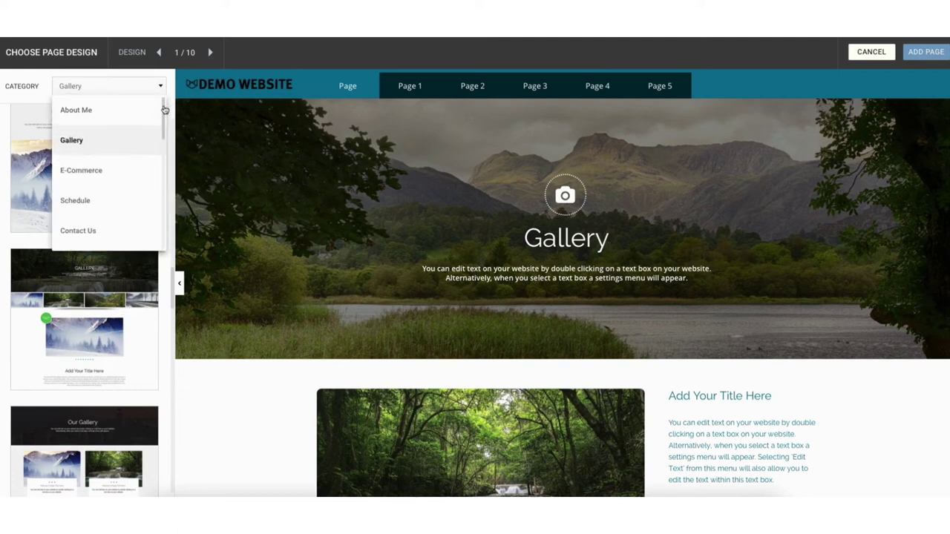
scroll(162, 112, down, 3)
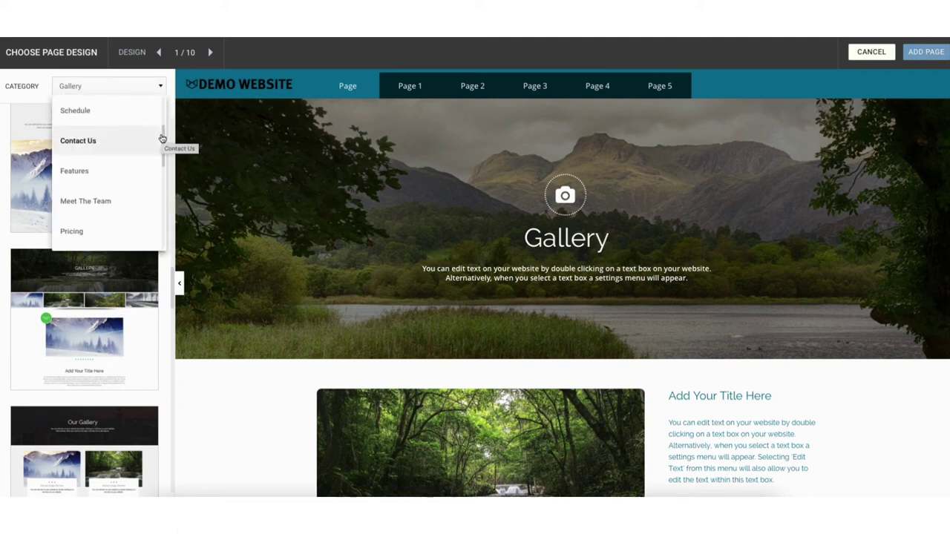
click(924, 53)
Step: Add a page named ABOUT from the dark-header About Us template and look through its content
mouse_move(394, 308)
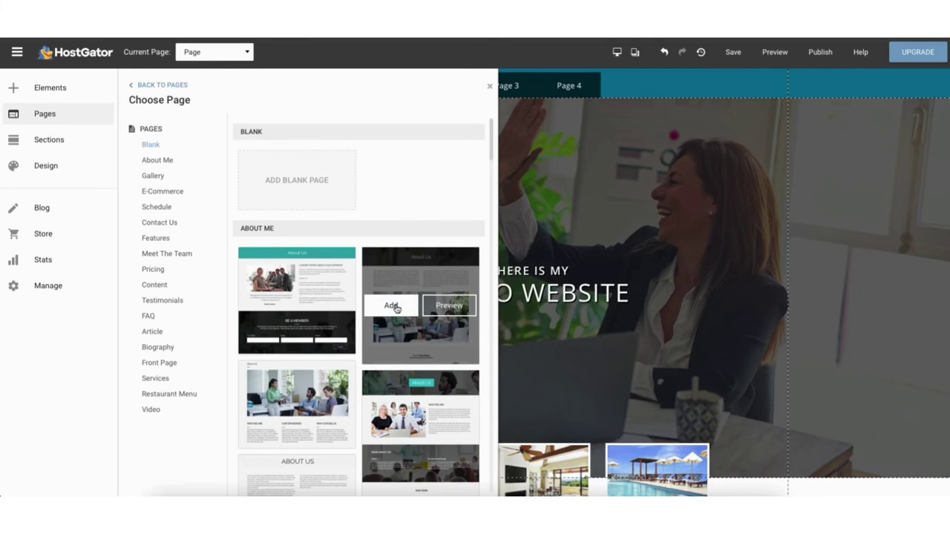
click(391, 306)
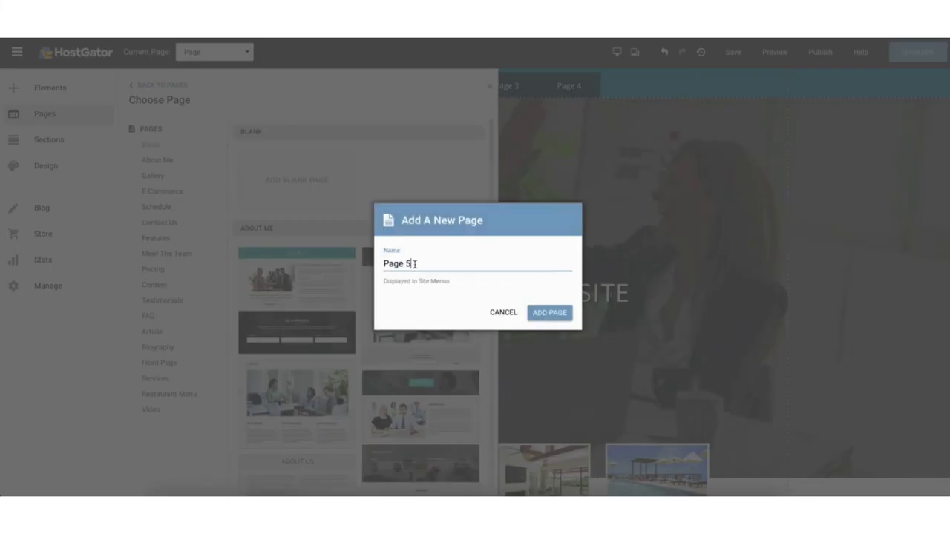
drag(412, 264, 378, 266)
text(ABOUT)
click(540, 314)
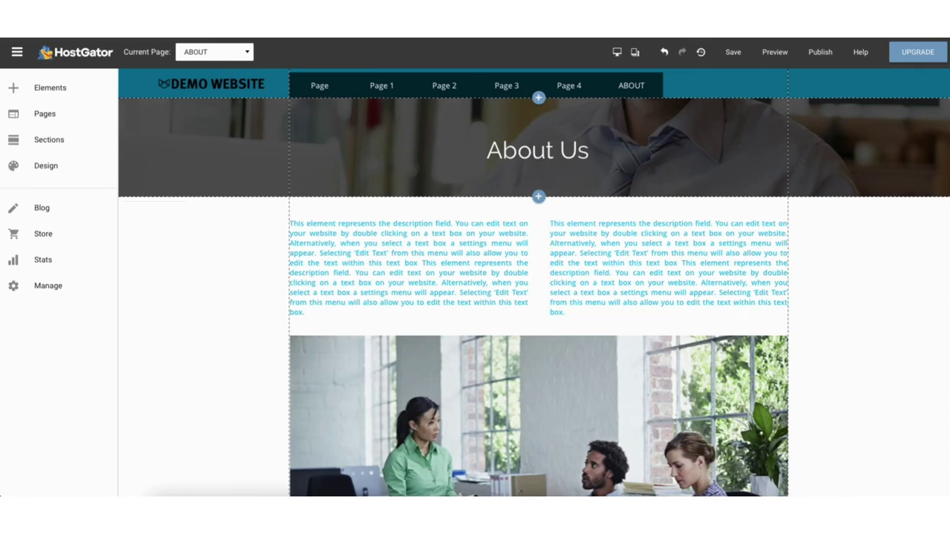
scroll(534, 283, down, 5)
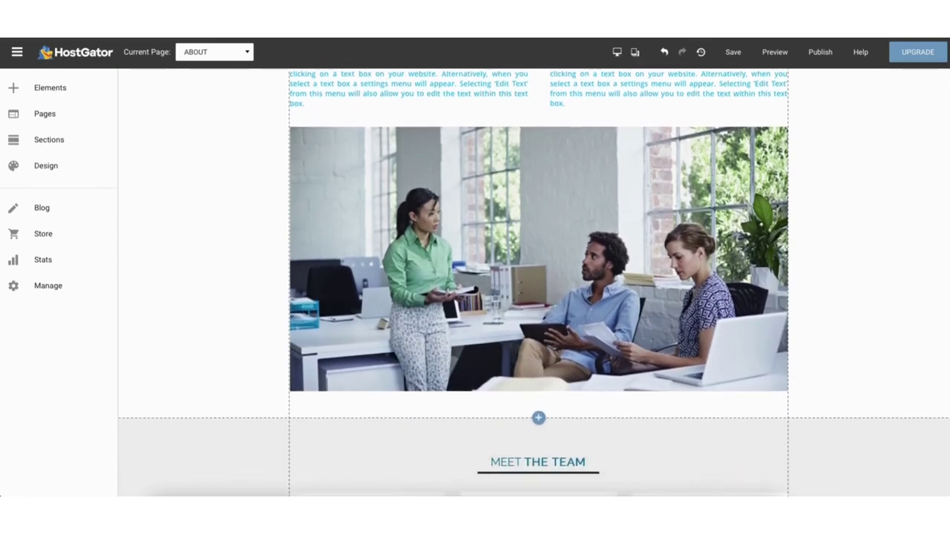
scroll(944, 272, down, 5)
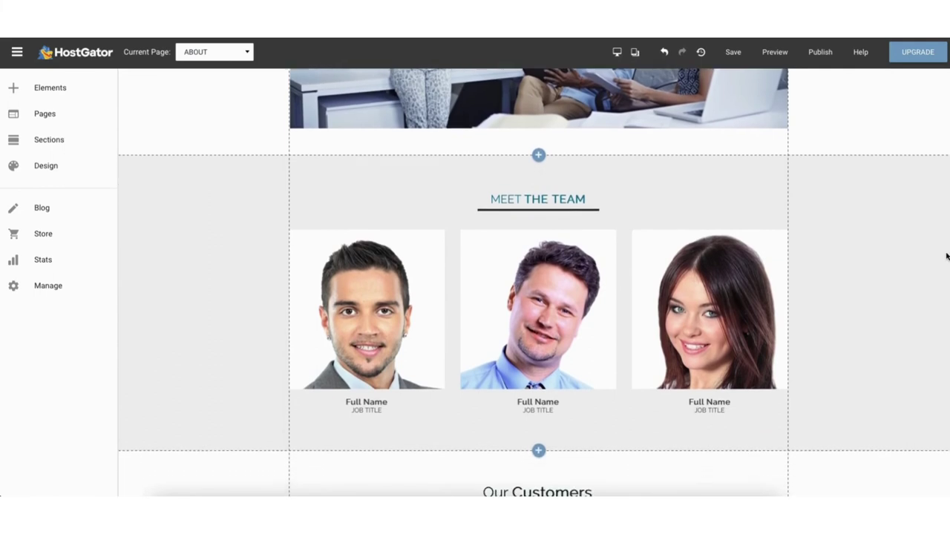
scroll(944, 272, down, 1)
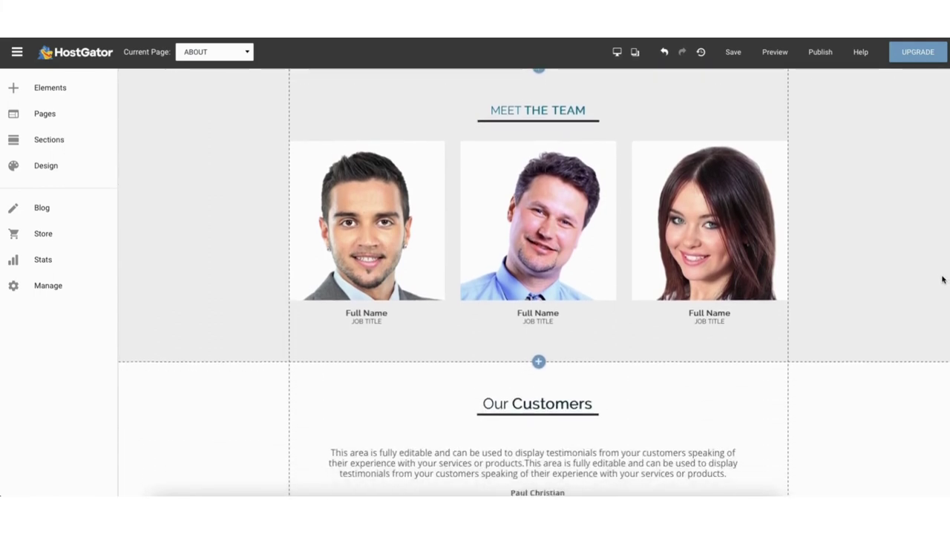
Step: Hide the ABOUT page from the desktop and mobile menus, and show it in both again
click(46, 114)
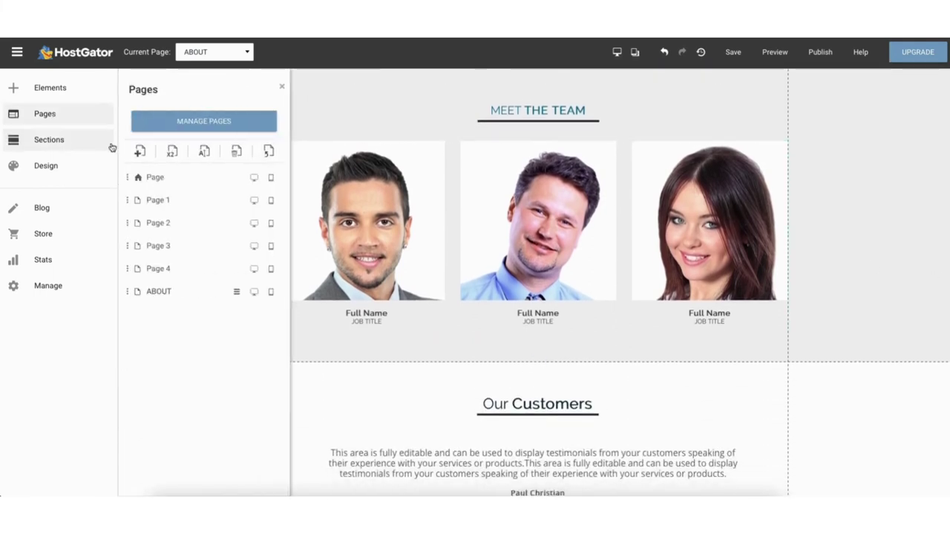
mouse_move(129, 177)
mouse_down()
mouse_move(128, 245)
mouse_move(132, 178)
mouse_up()
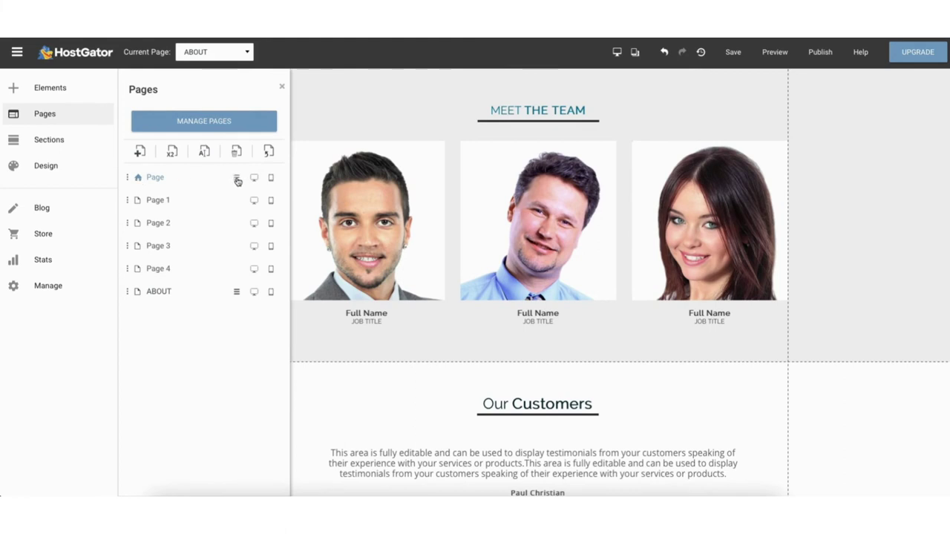
click(238, 202)
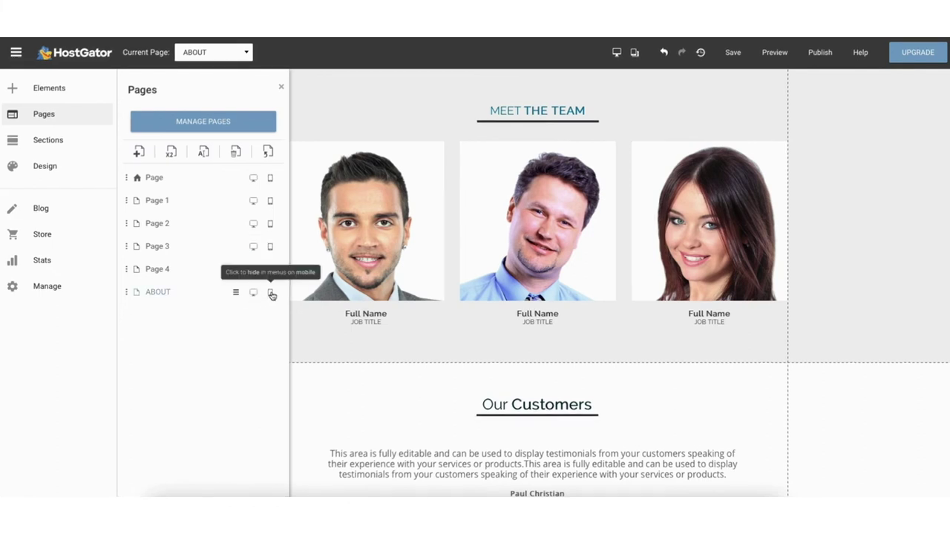
click(270, 293)
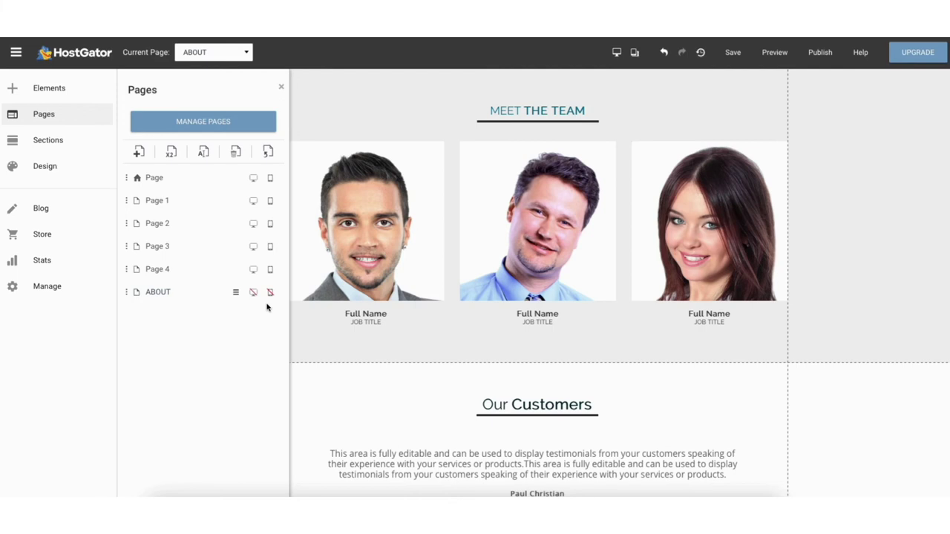
click(270, 293)
click(253, 294)
Step: Review Page 1's URL, menu visibility, password protection, SEO and HTML settings in Manage Pages, and save them
click(178, 207)
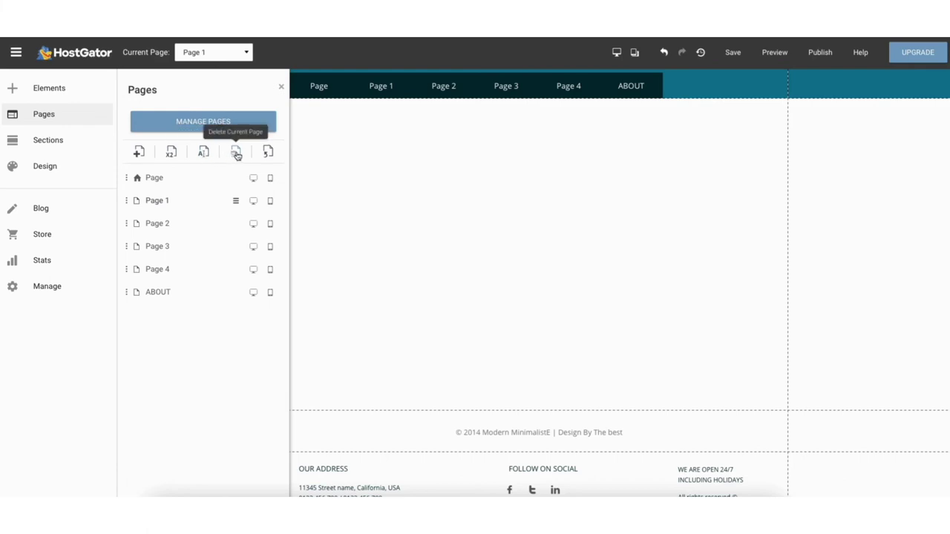
click(216, 125)
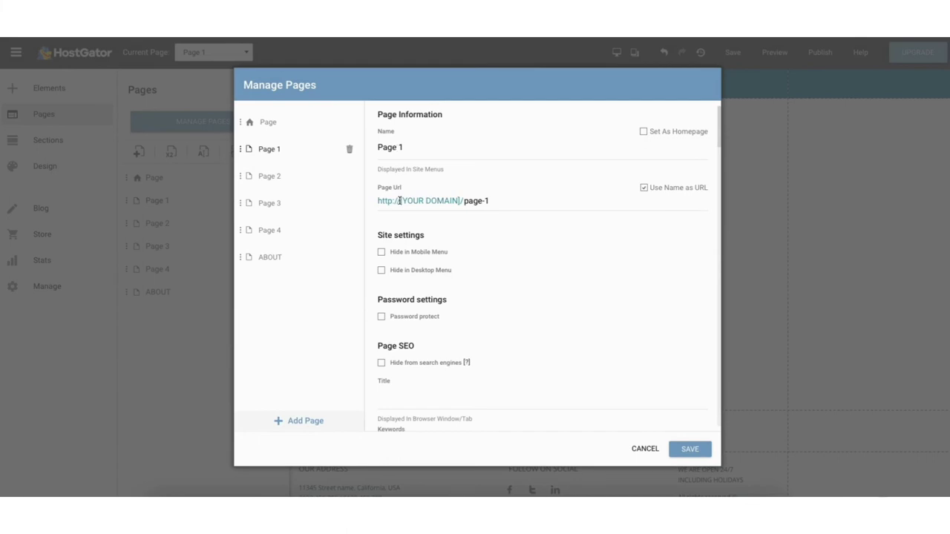
click(381, 316)
click(389, 354)
click(381, 316)
drag(719, 121, 718, 326)
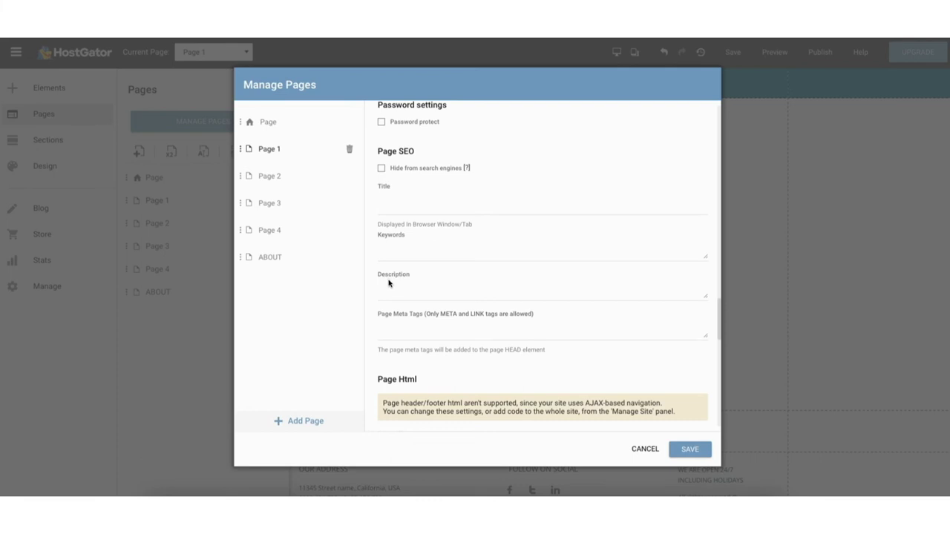
drag(721, 322, 724, 415)
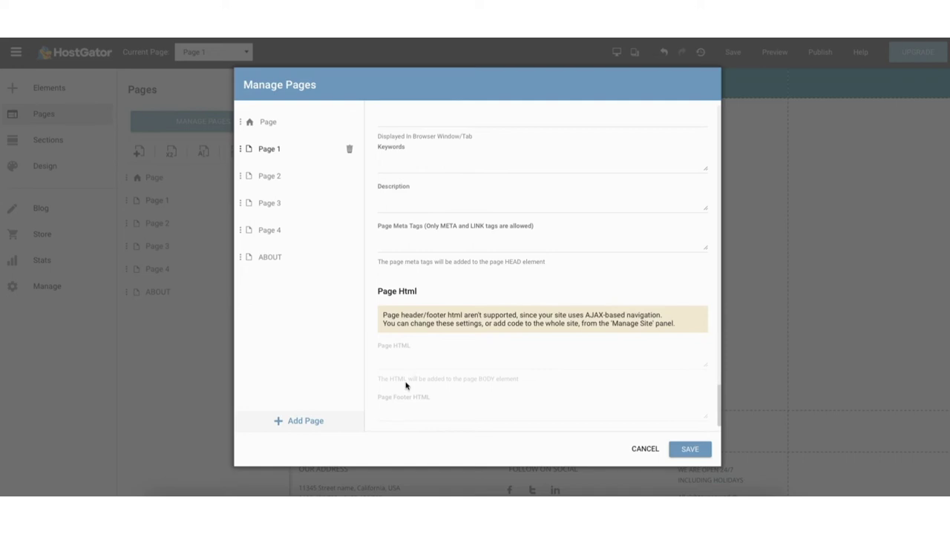
click(688, 450)
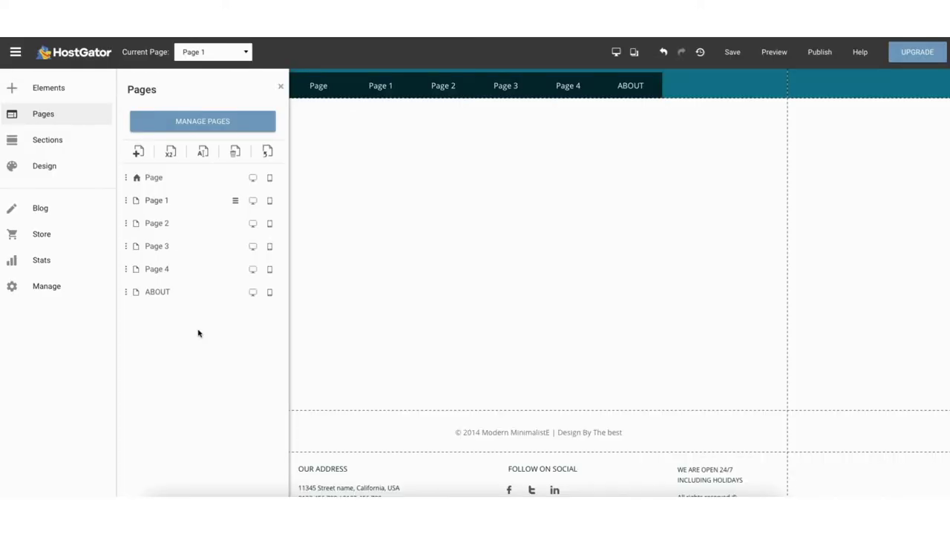
Step: Look through the site's background colors, textures and color palette presets, and open the site colors for editing
click(44, 168)
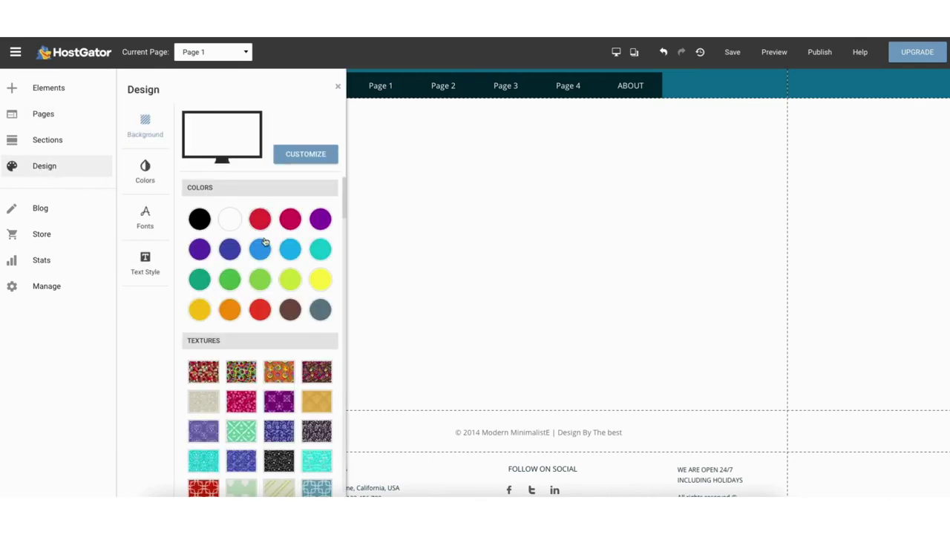
drag(346, 203, 354, 260)
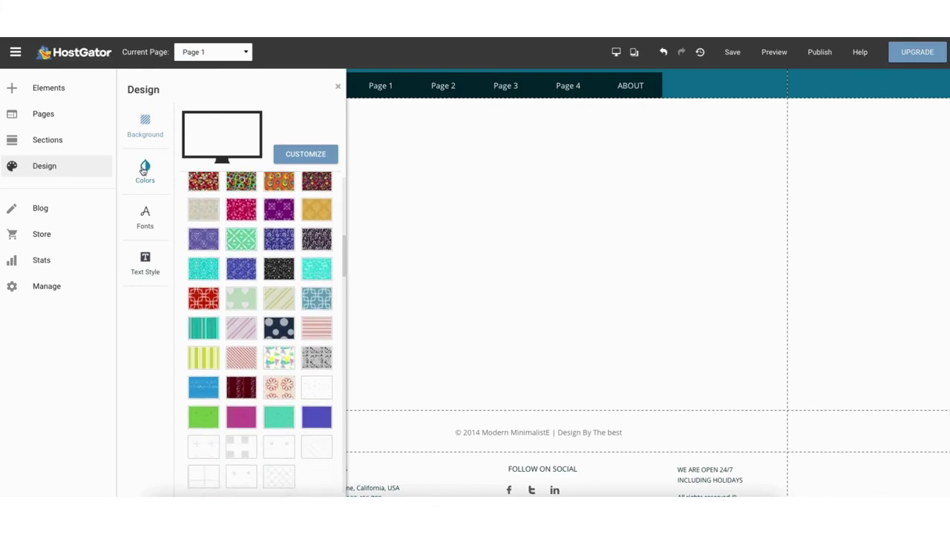
click(144, 171)
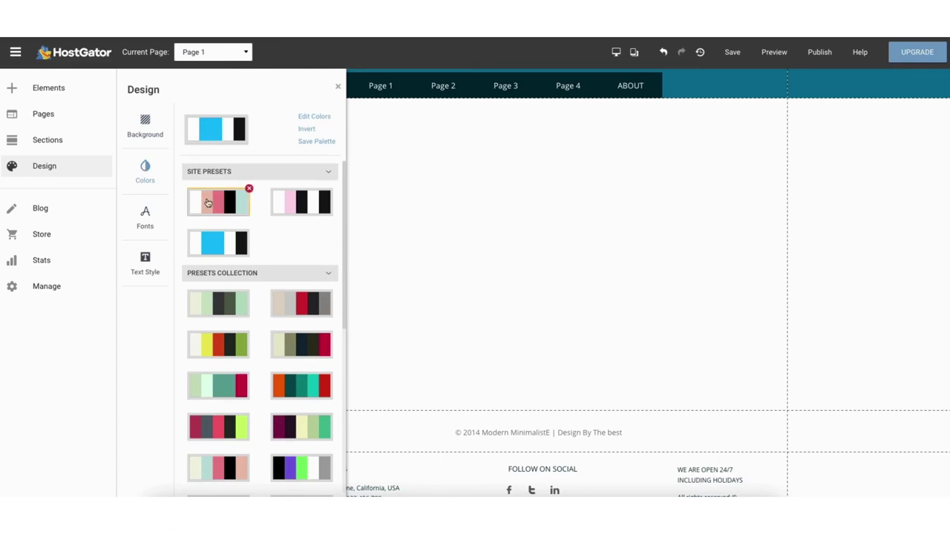
drag(345, 237, 350, 284)
click(313, 117)
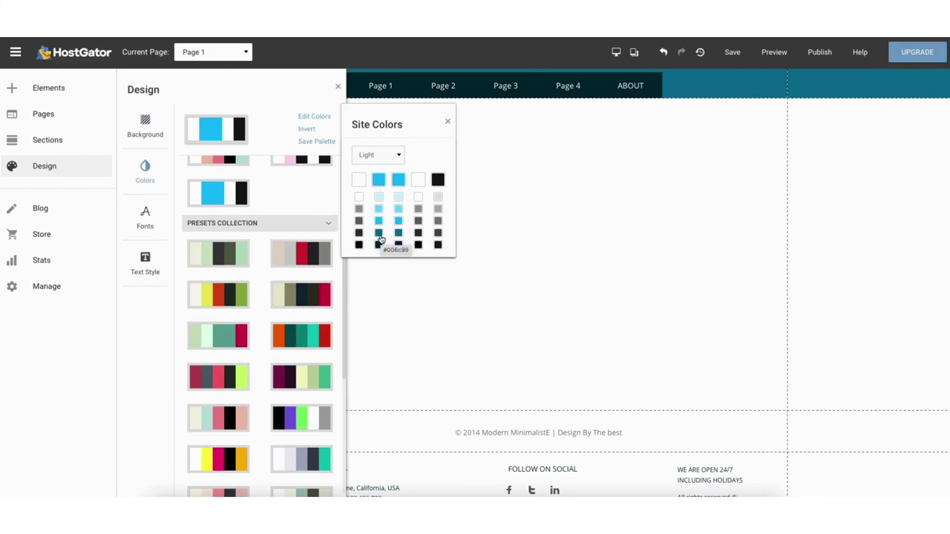
Step: Look through the font pairing presets and open the site fonts for headings and body text
click(147, 214)
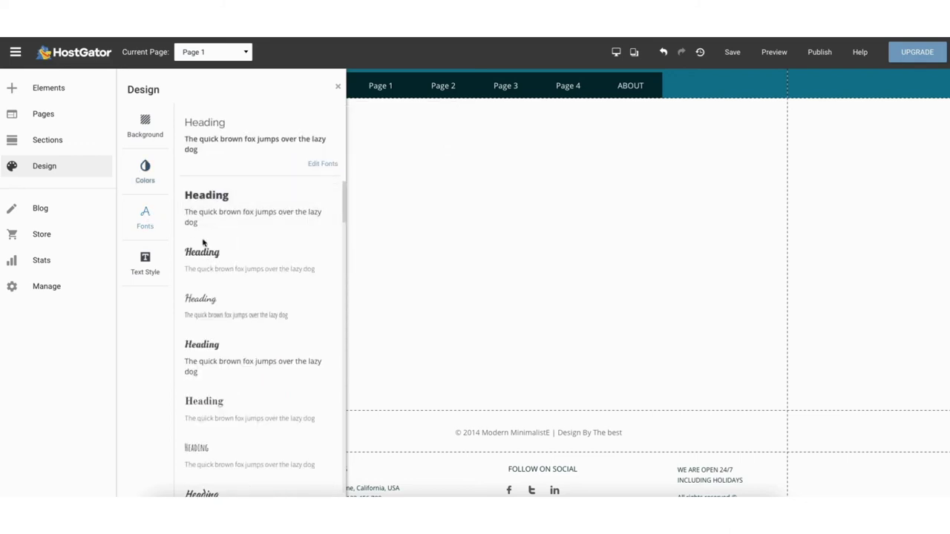
drag(344, 190, 339, 292)
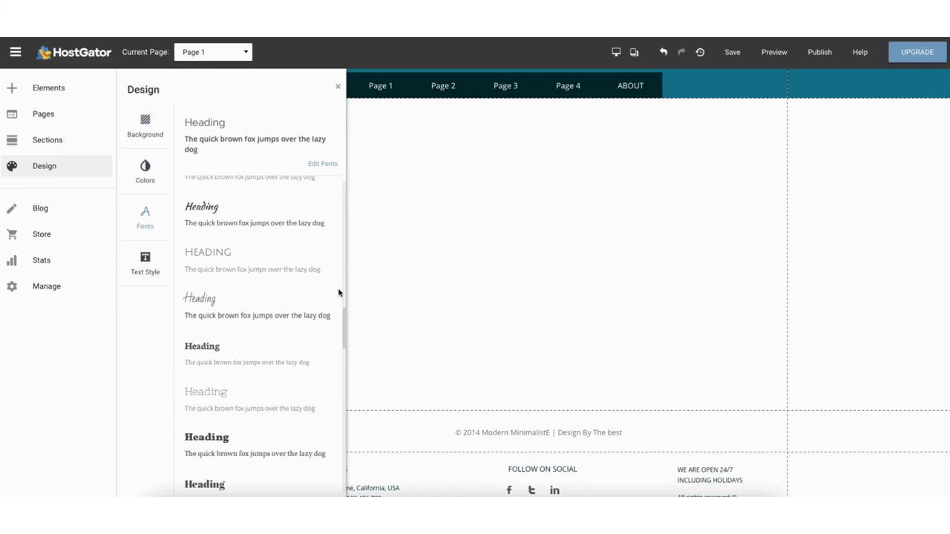
click(314, 166)
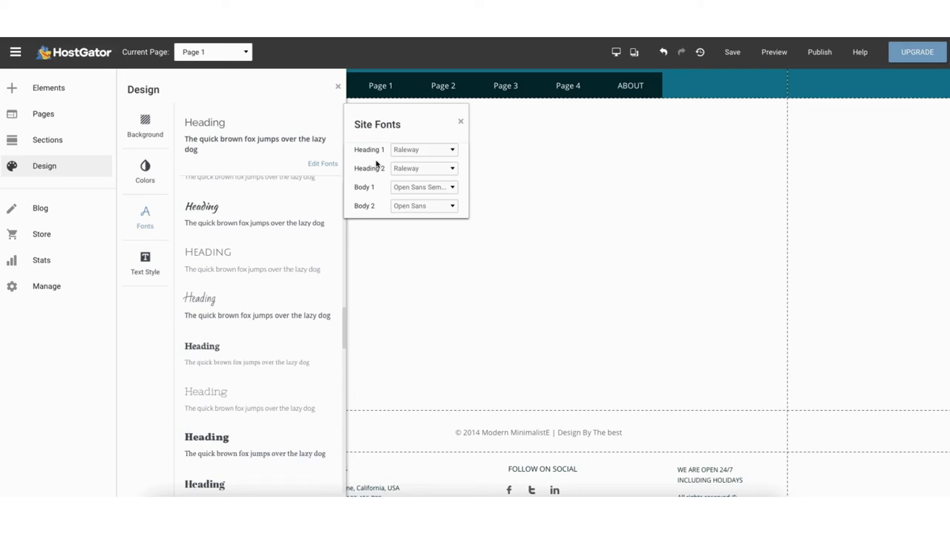
Step: Look through the site's text styles for the page title, headings and body text
click(144, 262)
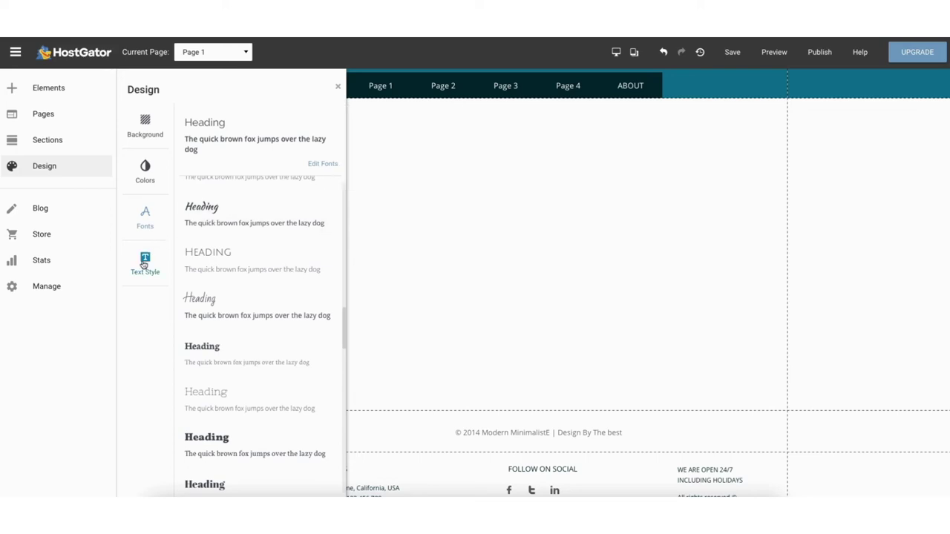
drag(344, 141, 344, 245)
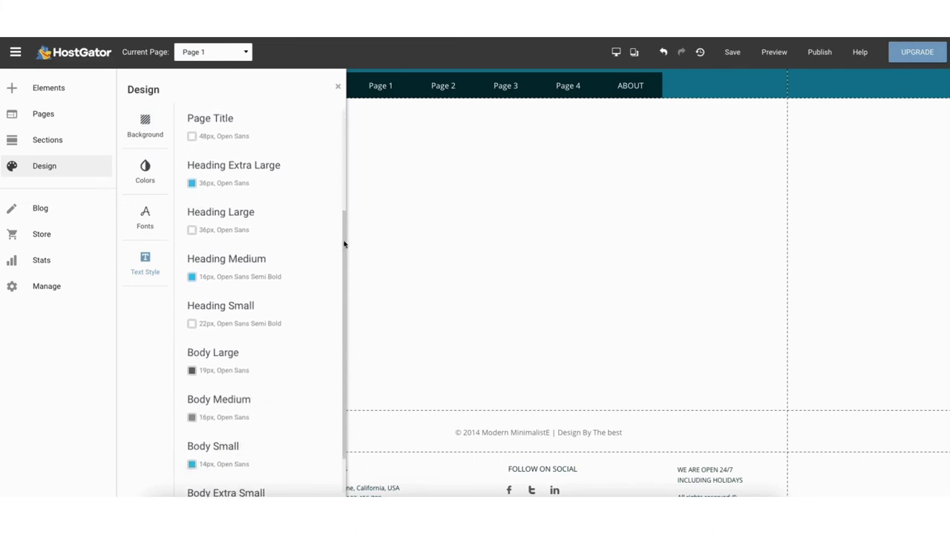
Step: Start creating a blog, preview the My Blog template, look through the other blog designs and return to the template selection
click(53, 211)
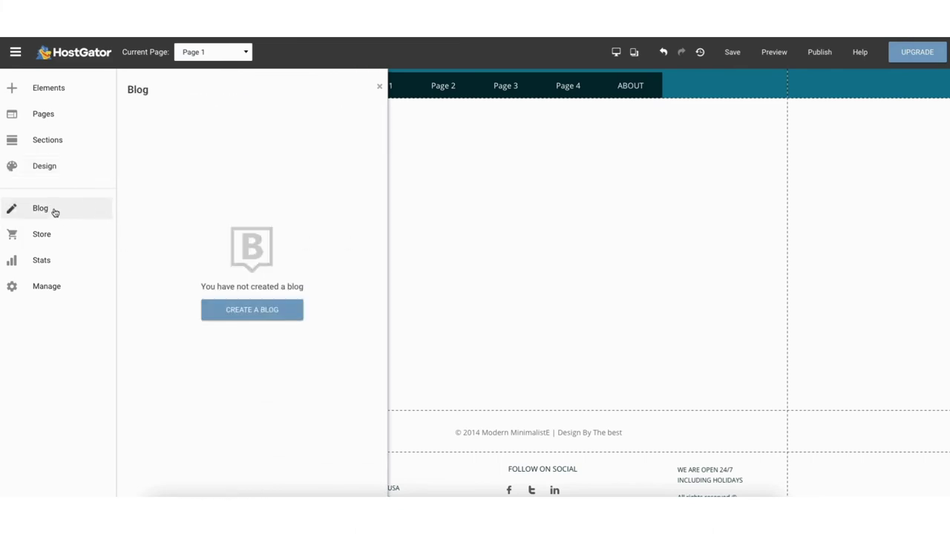
click(248, 311)
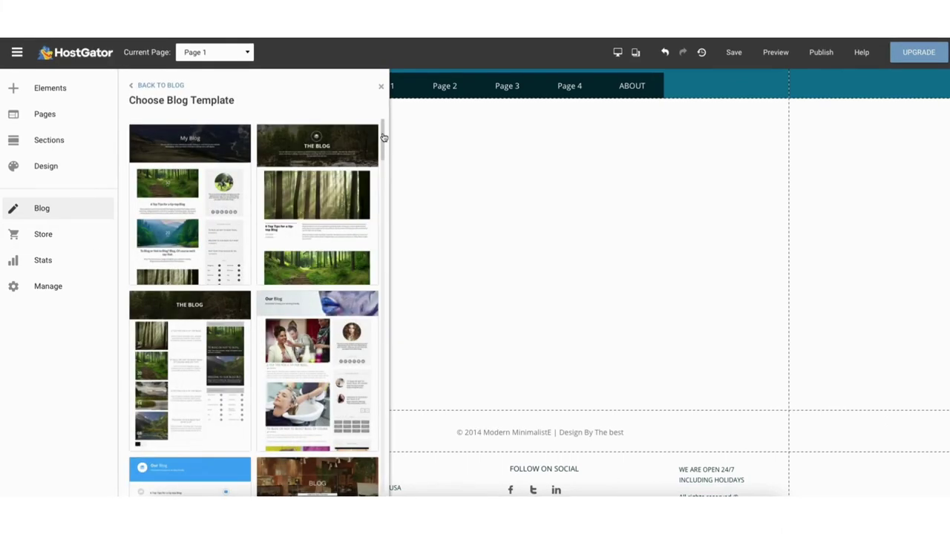
mouse_move(383, 138)
mouse_down()
mouse_move(383, 293)
mouse_move(383, 135)
mouse_up()
click(212, 206)
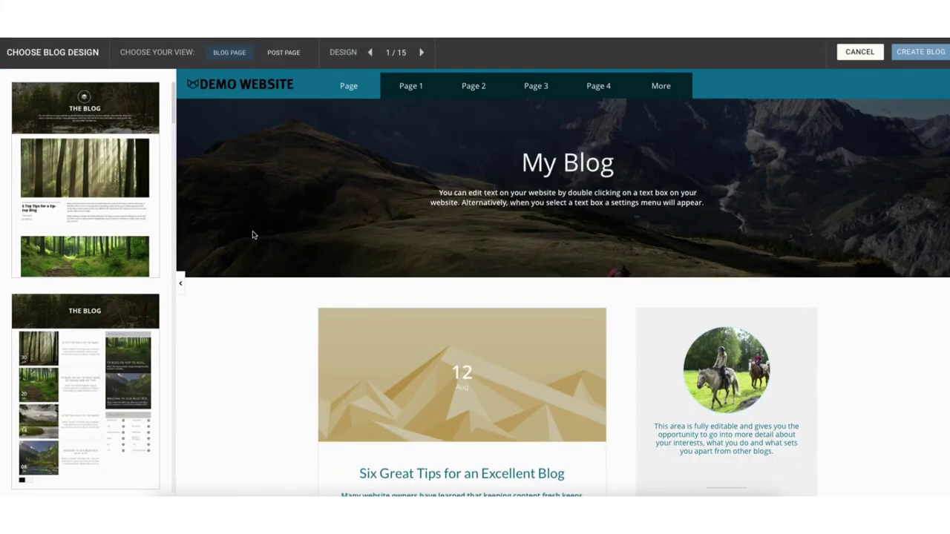
drag(174, 108, 175, 196)
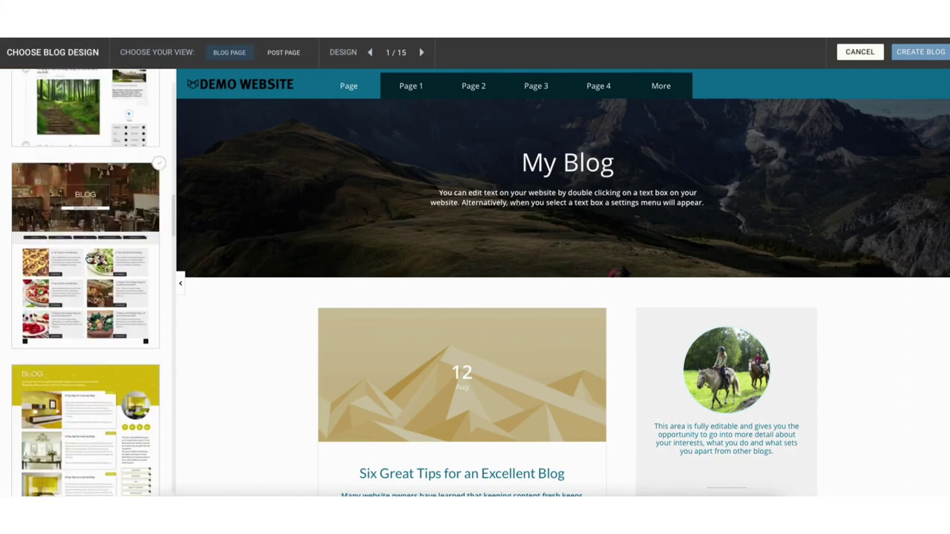
click(919, 52)
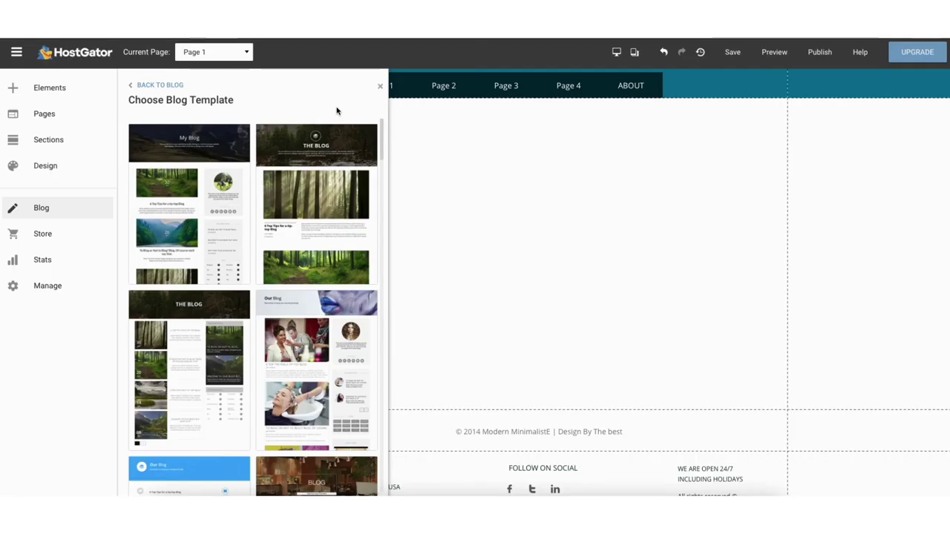
mouse_move(163, 209)
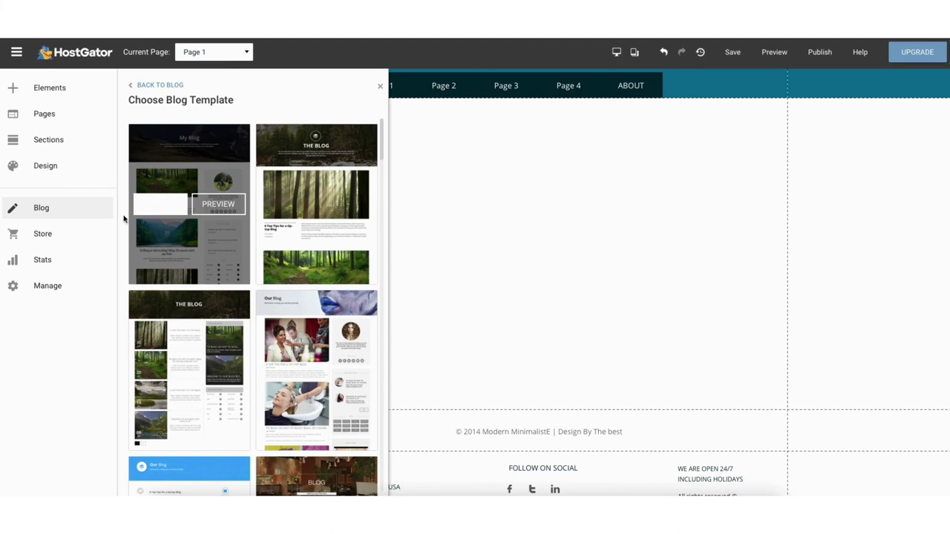
Step: Create a store for the site
click(50, 237)
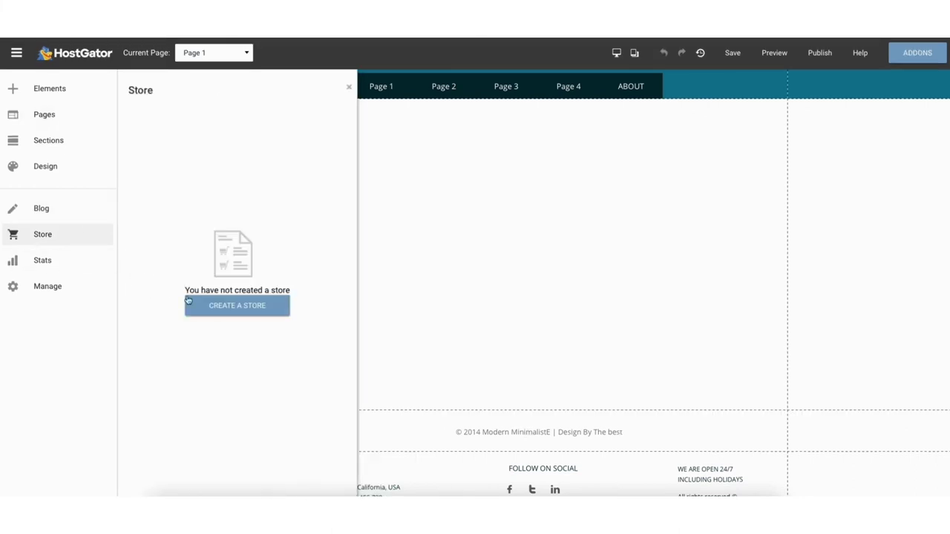
click(237, 307)
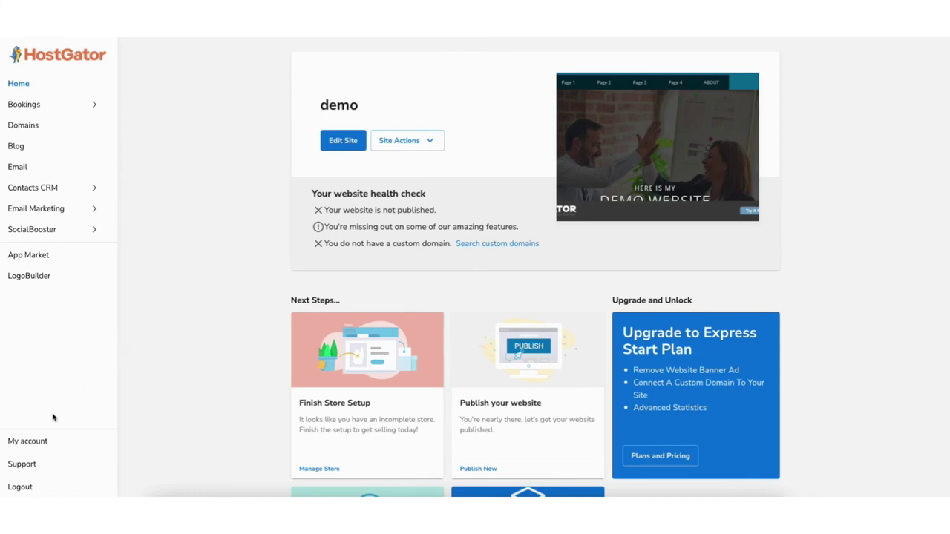
Step: Reassign the Express Start Plan to the demo site from the account's services
click(30, 444)
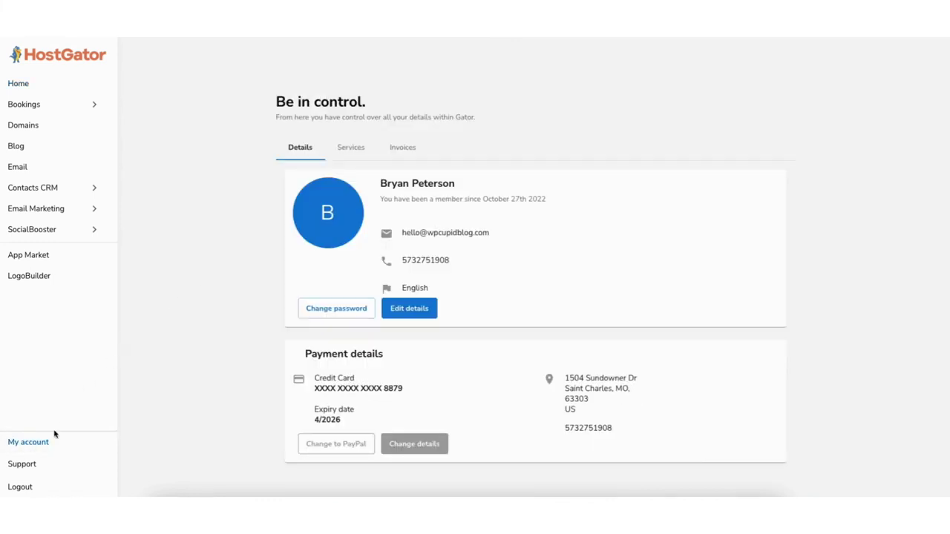
click(358, 150)
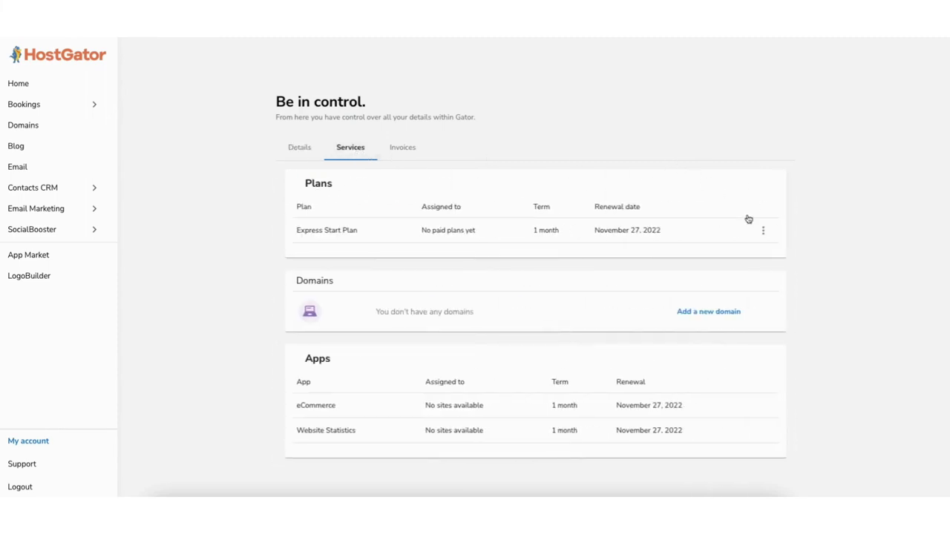
click(763, 235)
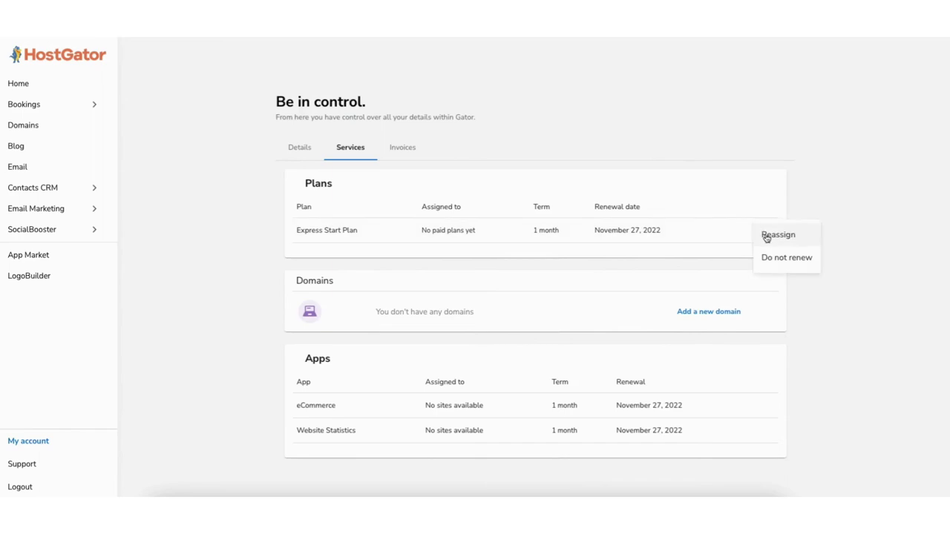
click(778, 235)
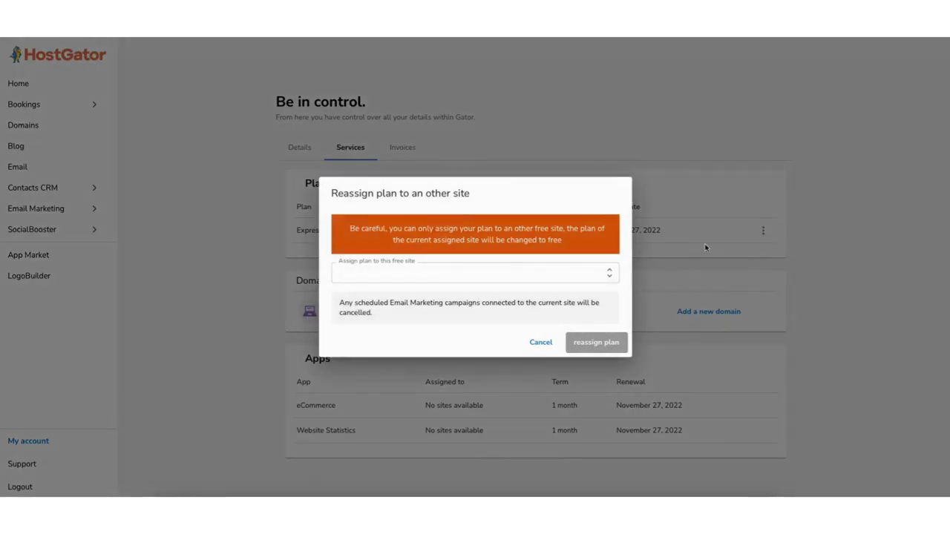
click(410, 277)
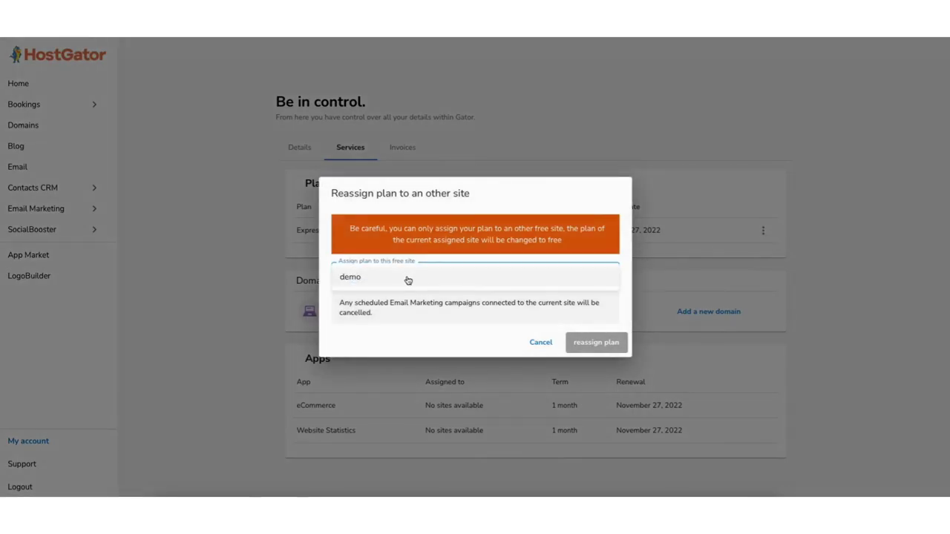
click(407, 280)
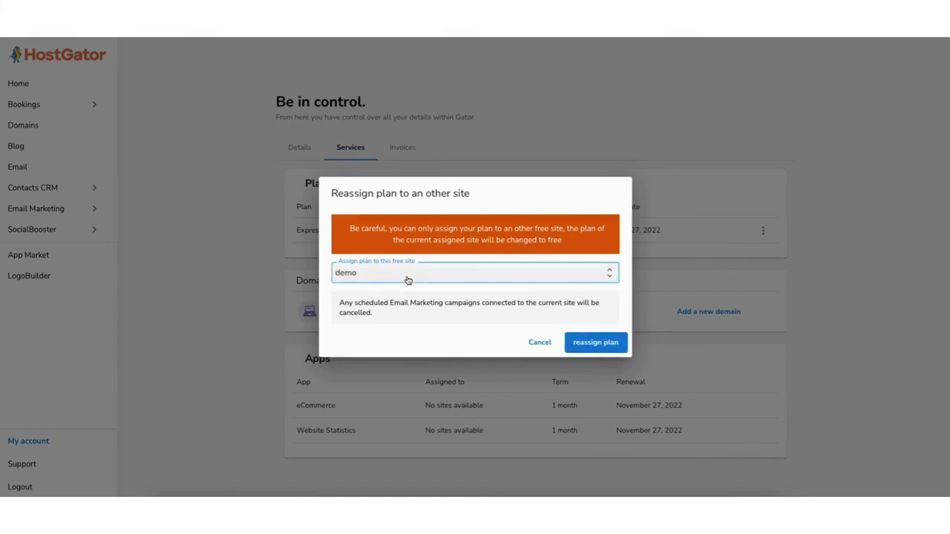
click(603, 346)
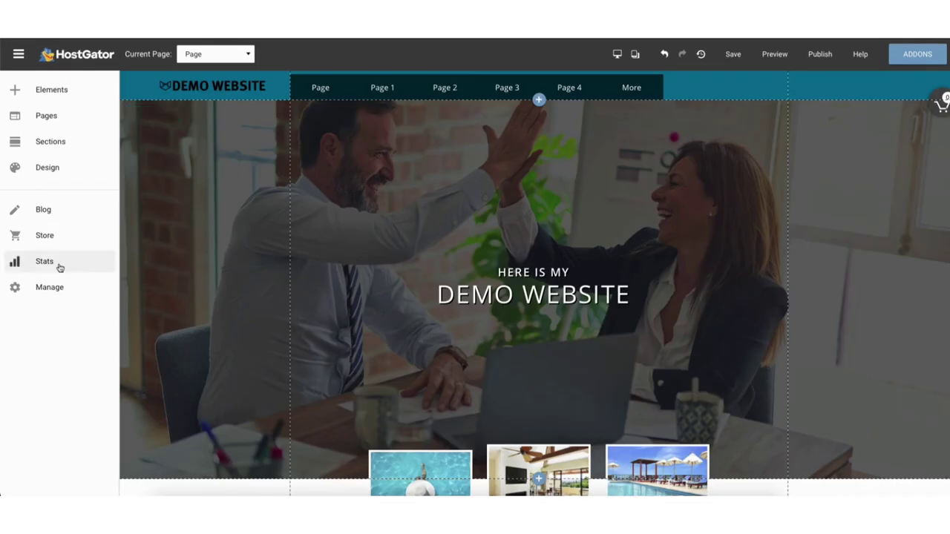
Step: Examine the website's visitor statistics and insights
click(44, 261)
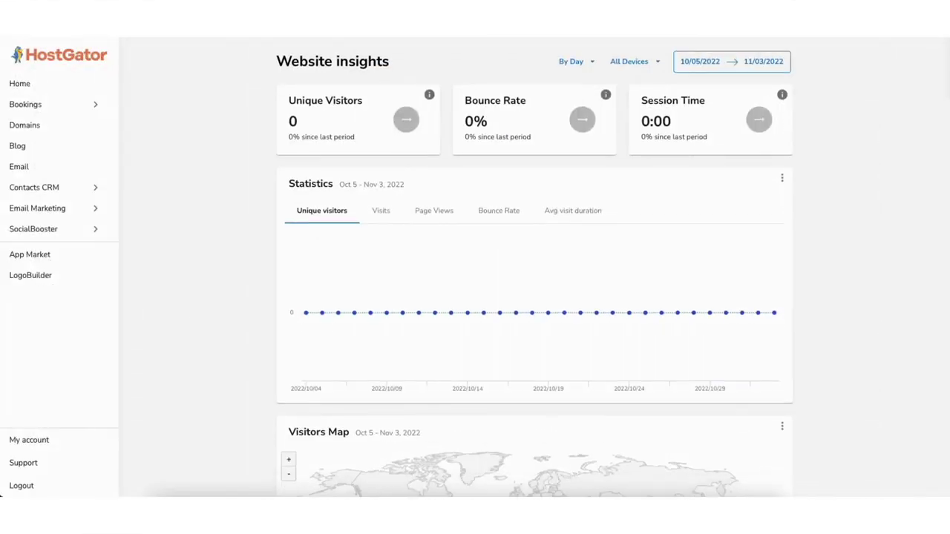
scroll(534, 267, down, 3)
scroll(534, 267, down, 3)
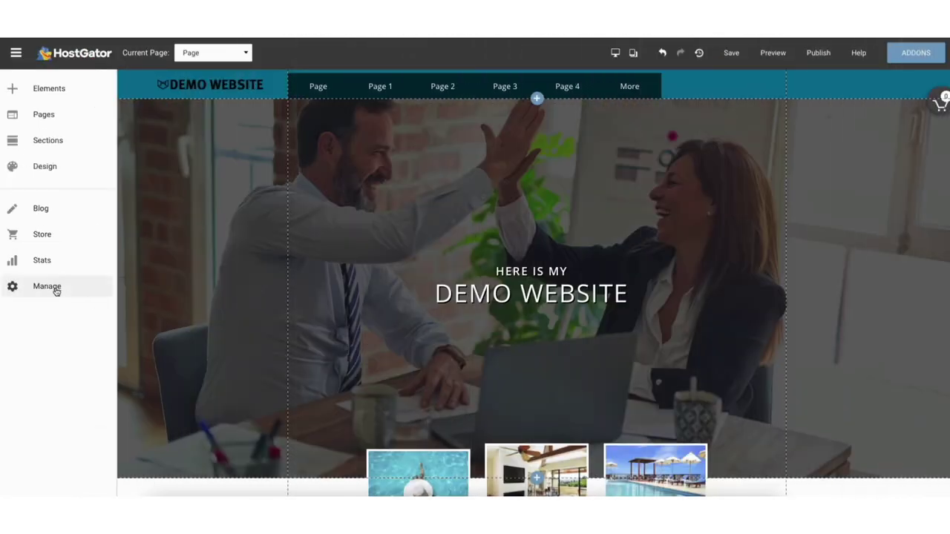
Step: View the site's save history, dismiss the purchase offer and return to the editor
click(47, 286)
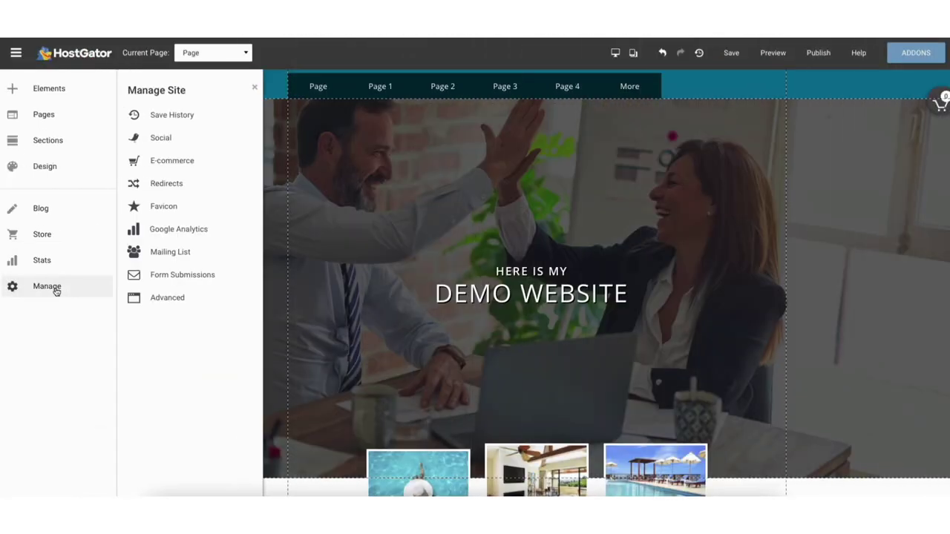
click(181, 116)
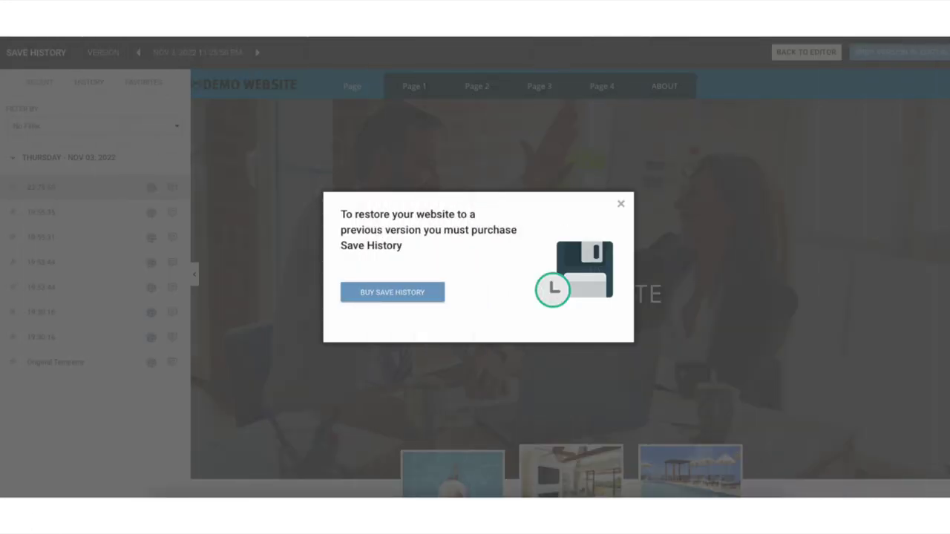
click(621, 204)
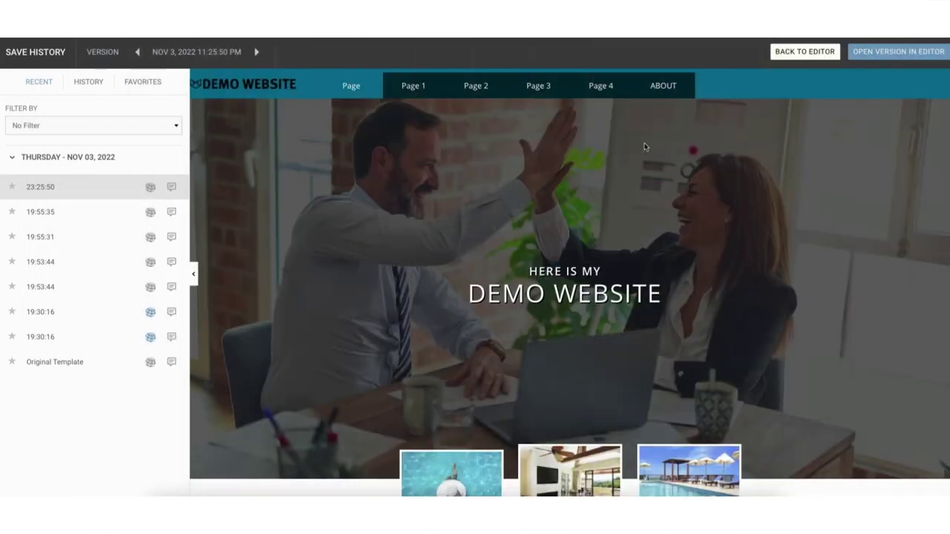
click(794, 53)
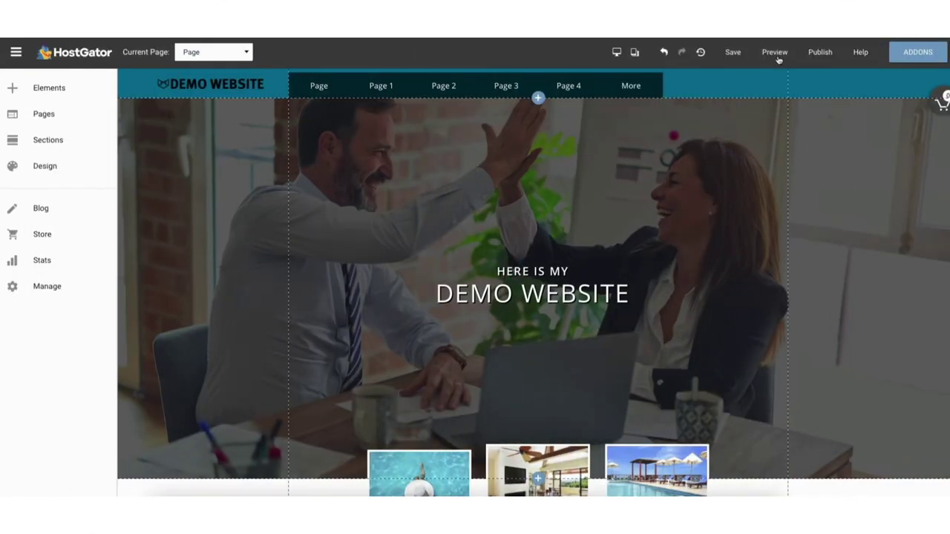
Step: Review the site's social links and its e-commerce PayPal account and currency settings, cancelling both
click(46, 289)
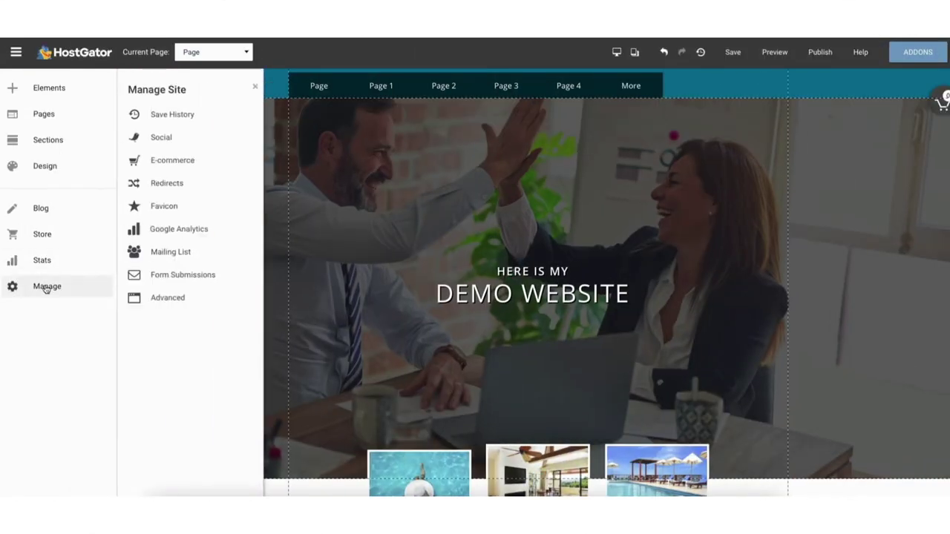
click(162, 138)
drag(606, 170, 617, 248)
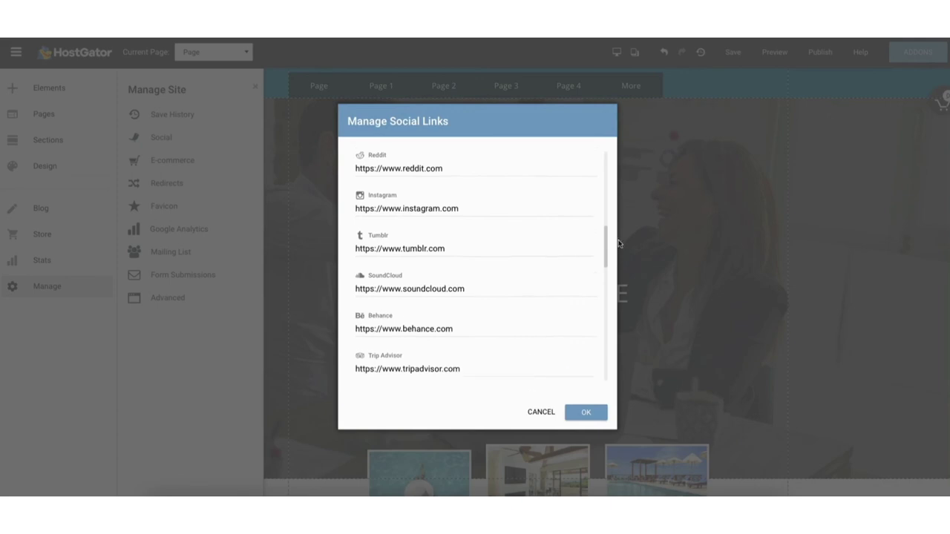
click(543, 412)
click(173, 159)
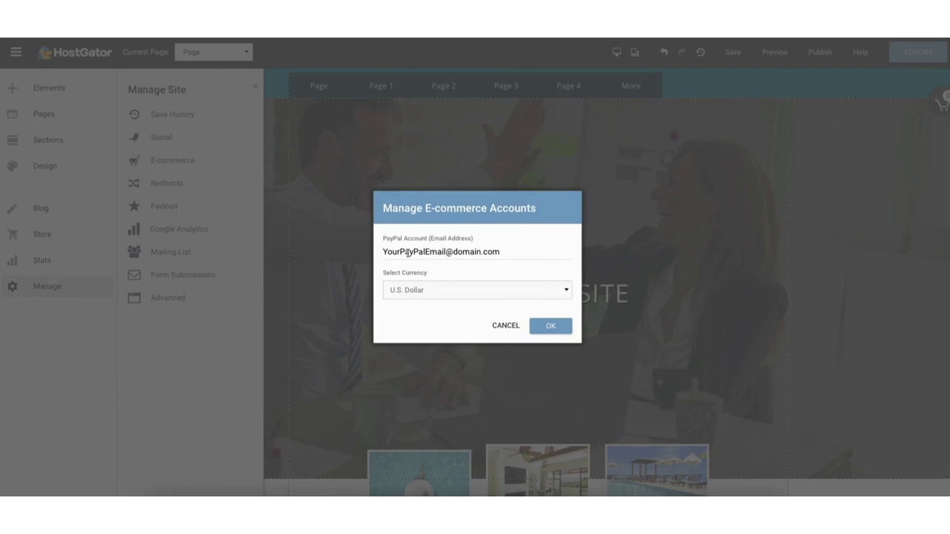
click(495, 327)
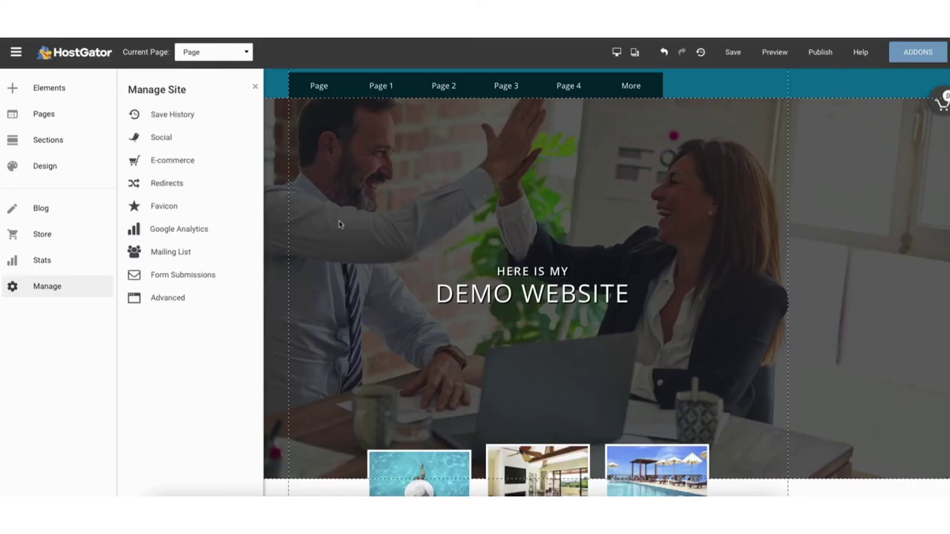
Step: Check the site redirects settings and open the option for adding a site favicon
click(178, 184)
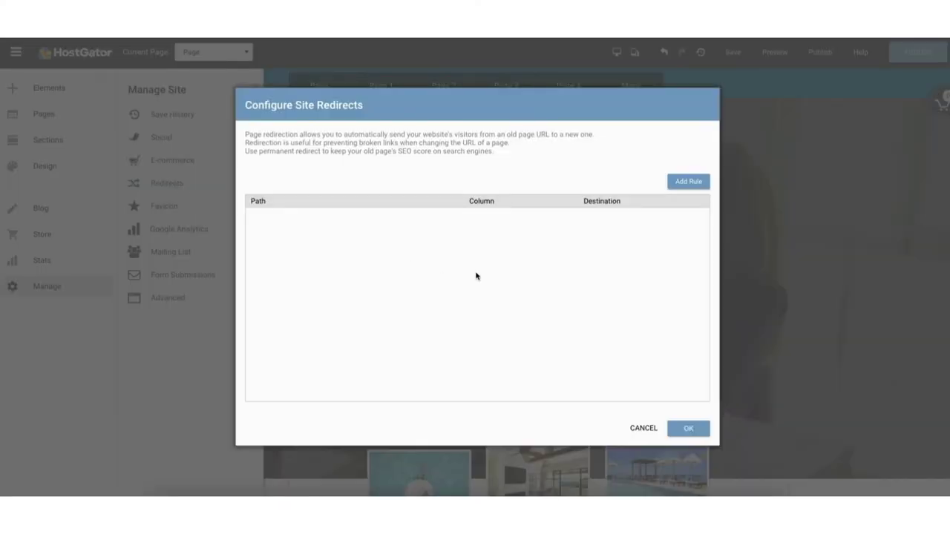
click(643, 428)
click(186, 208)
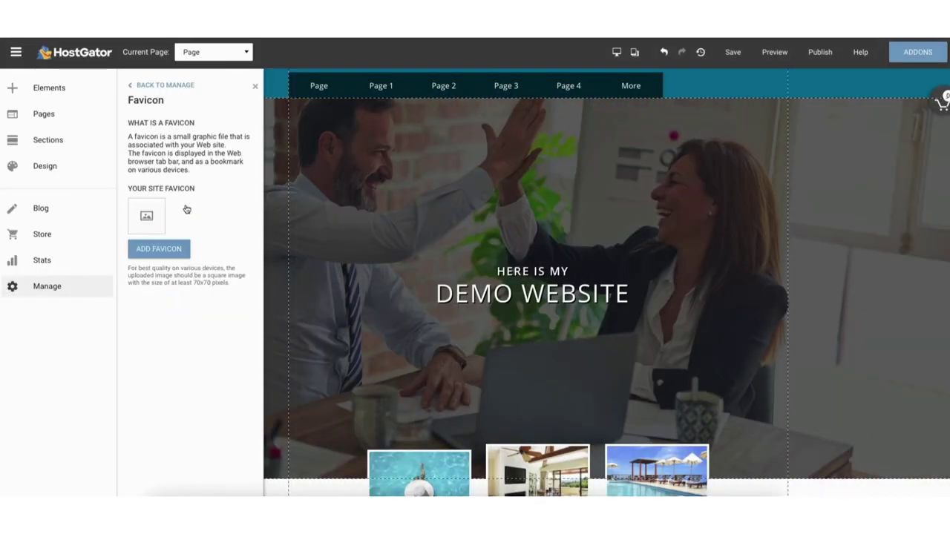
click(159, 249)
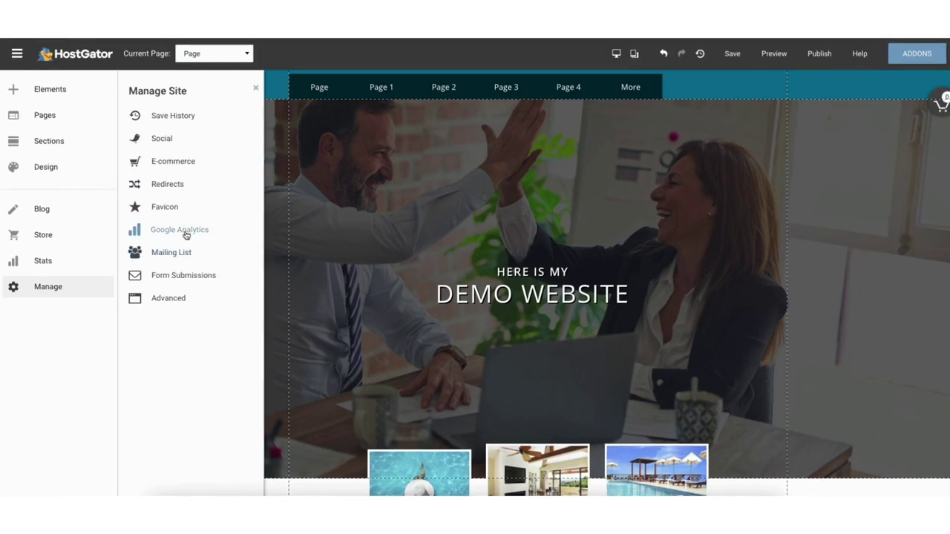
Step: Check the Google Analytics tracking settings and the site's mailing list, and close both
click(183, 231)
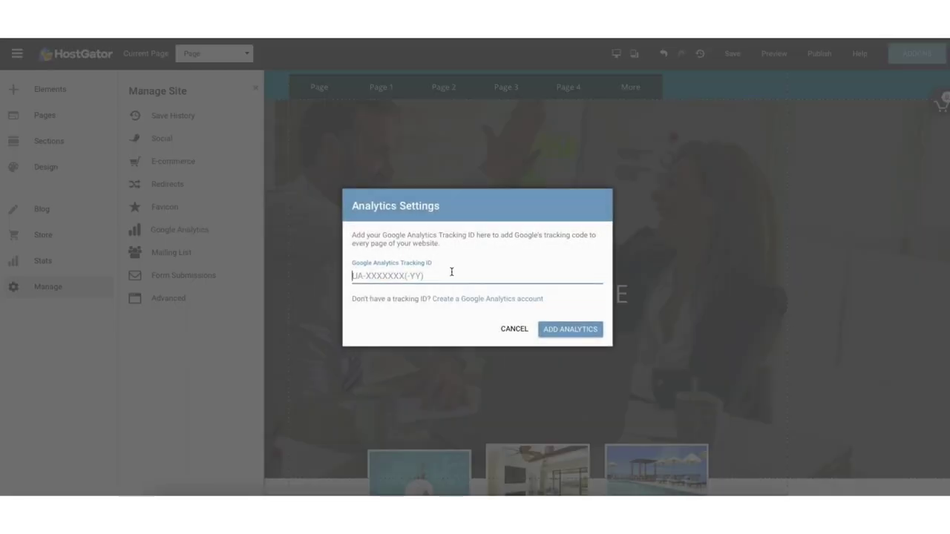
click(508, 331)
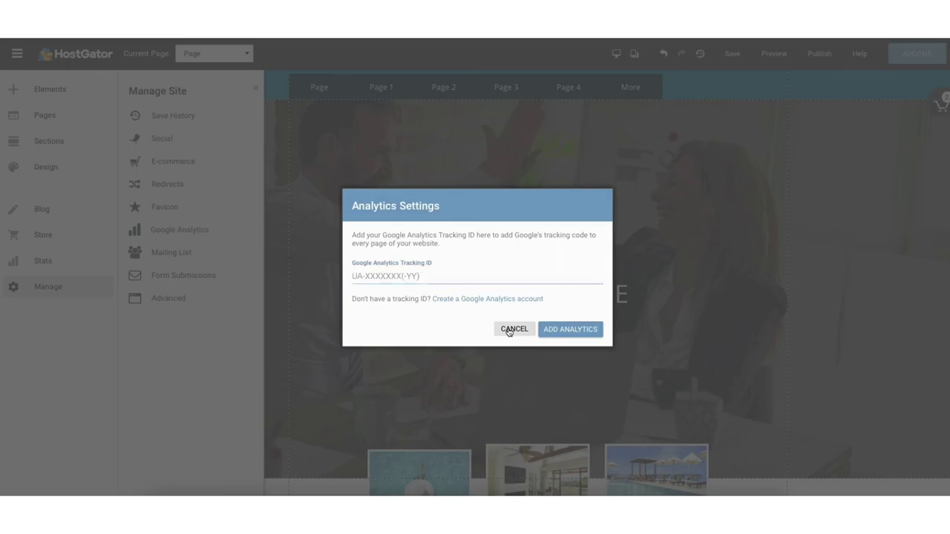
click(179, 252)
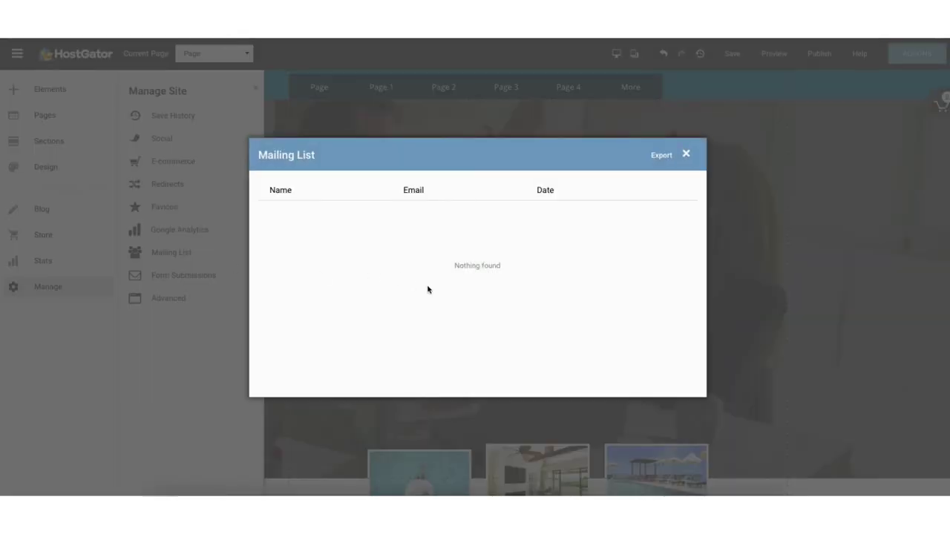
click(687, 156)
Step: Check the site's form submissions and open the advanced site settings
click(191, 276)
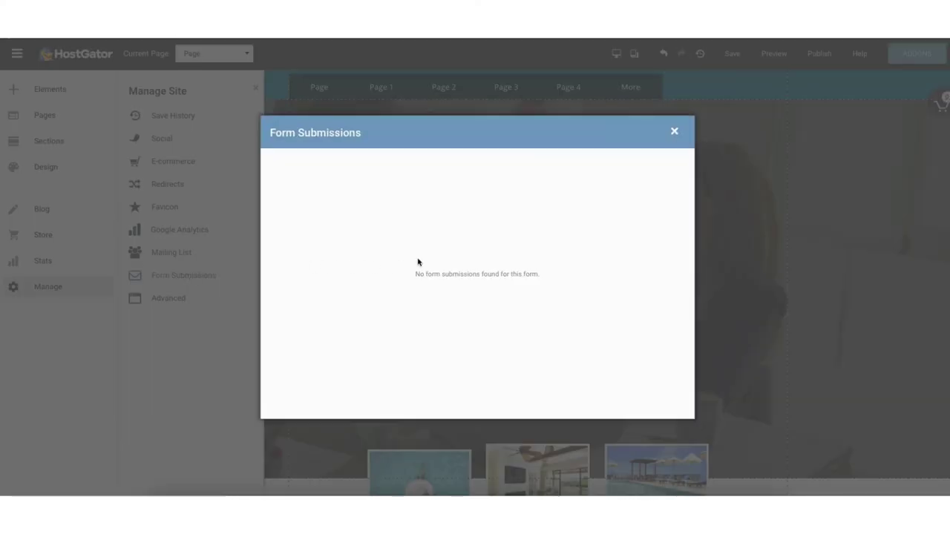
click(677, 134)
click(177, 299)
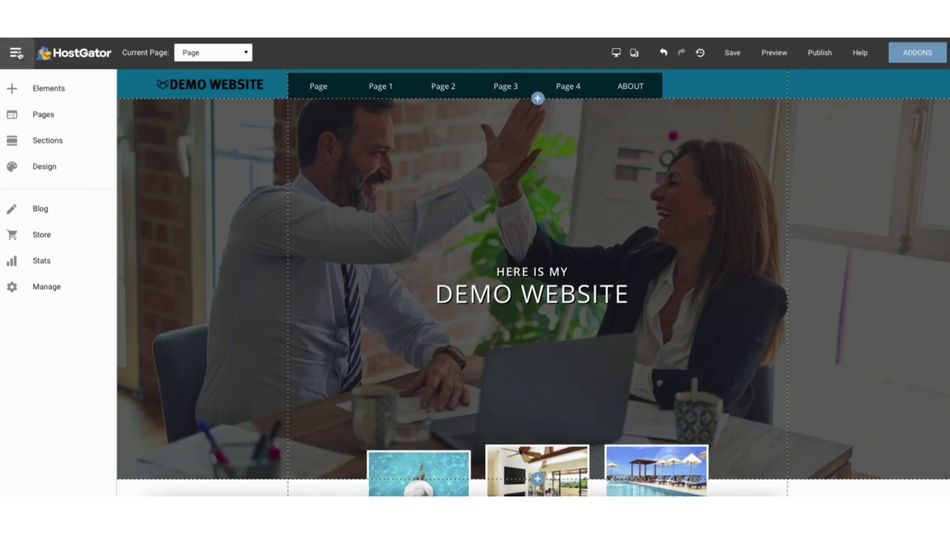
Step: Publish the site with website as its gator.site subdomain
click(16, 53)
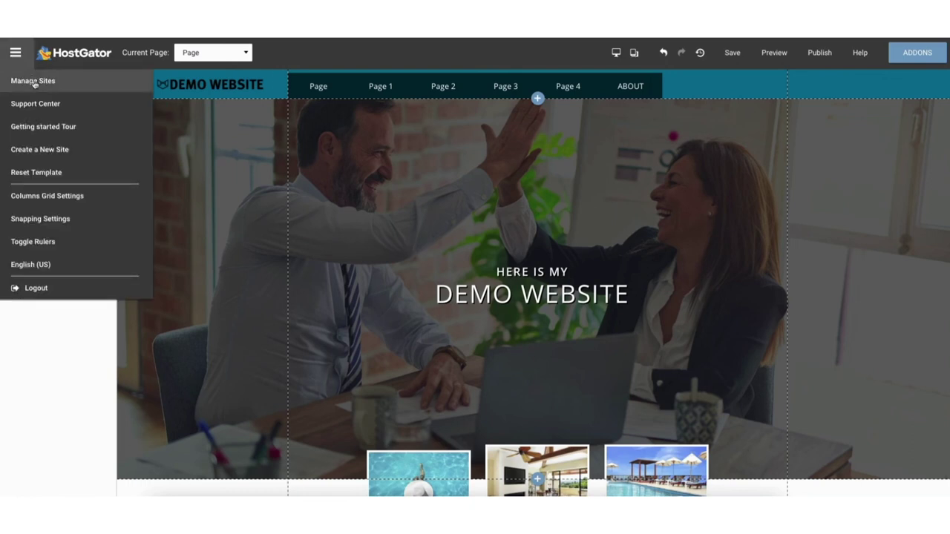
click(34, 82)
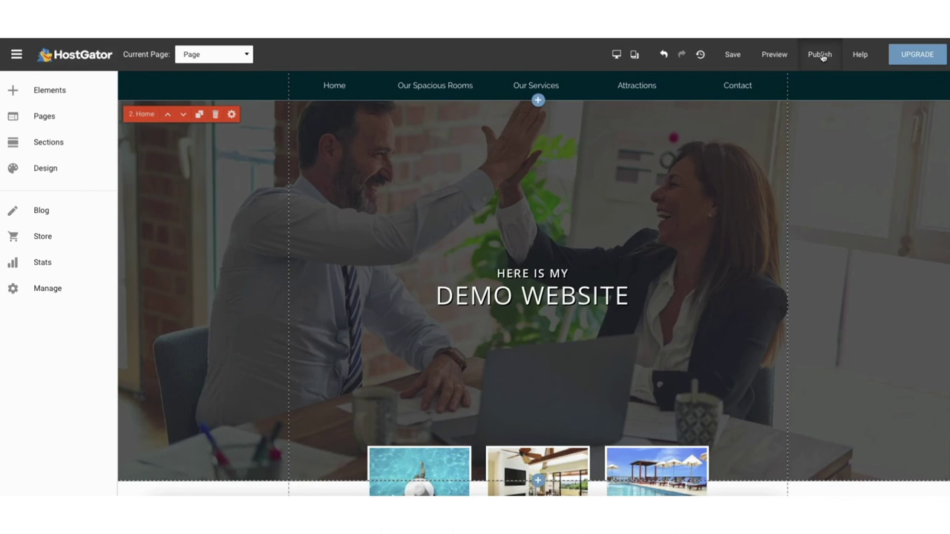
click(821, 55)
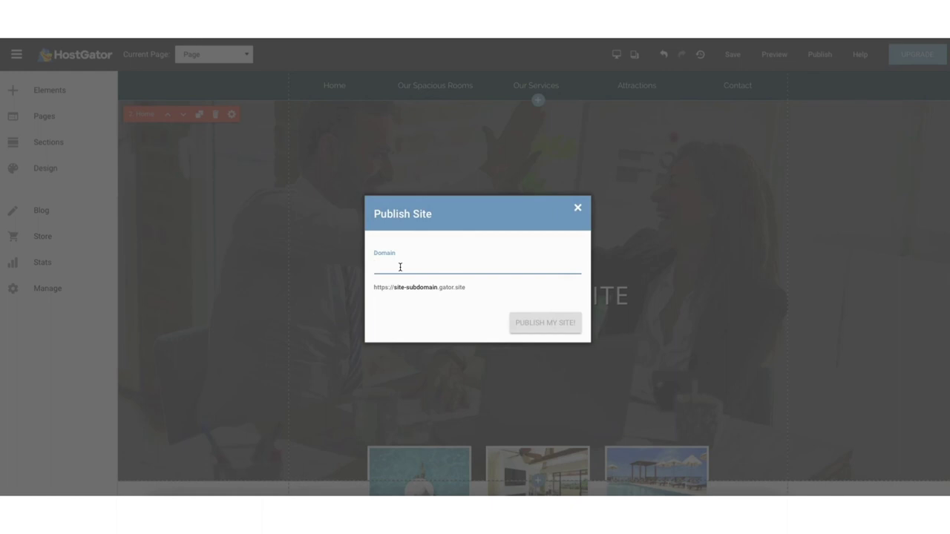
text(website)
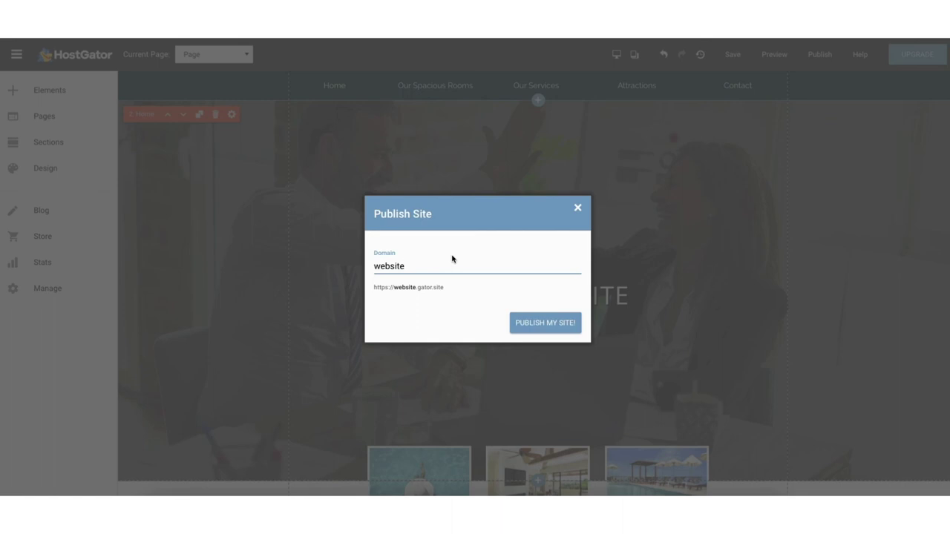
click(539, 325)
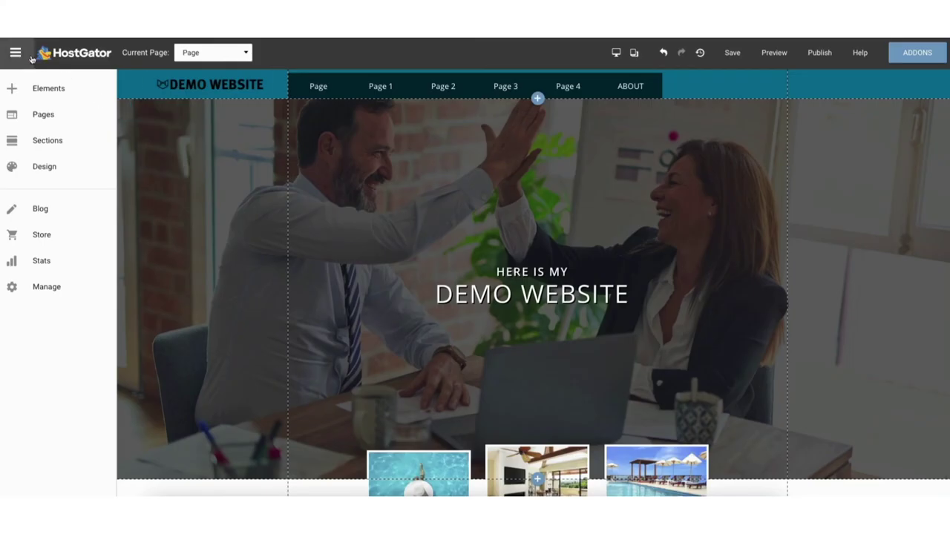
Step: Open the site management dashboard's domain section and examine the assignment and connection settings of demowebsite12.online
click(16, 52)
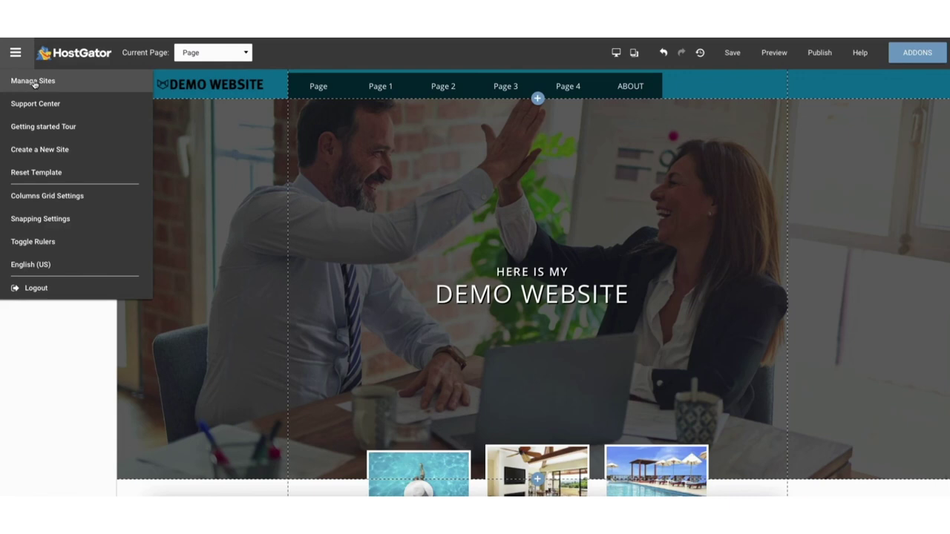
click(33, 82)
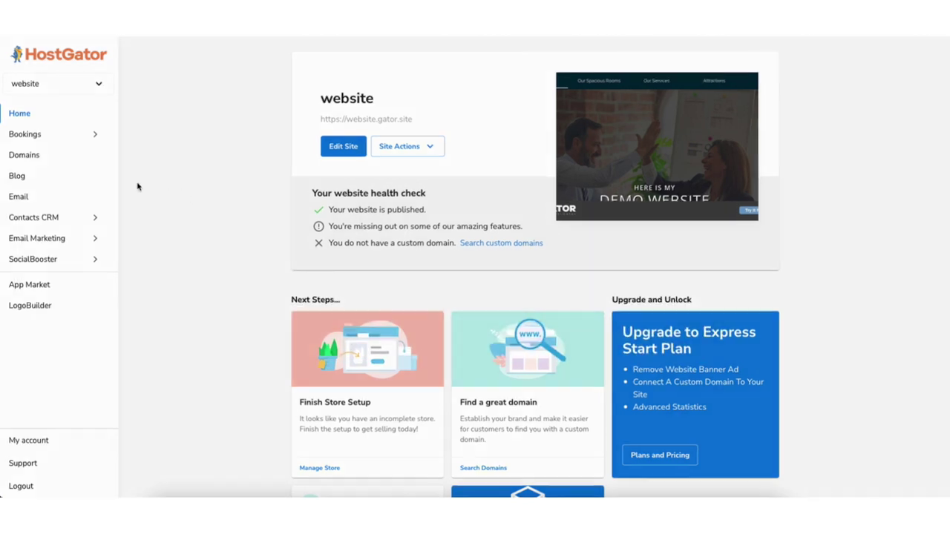
click(31, 158)
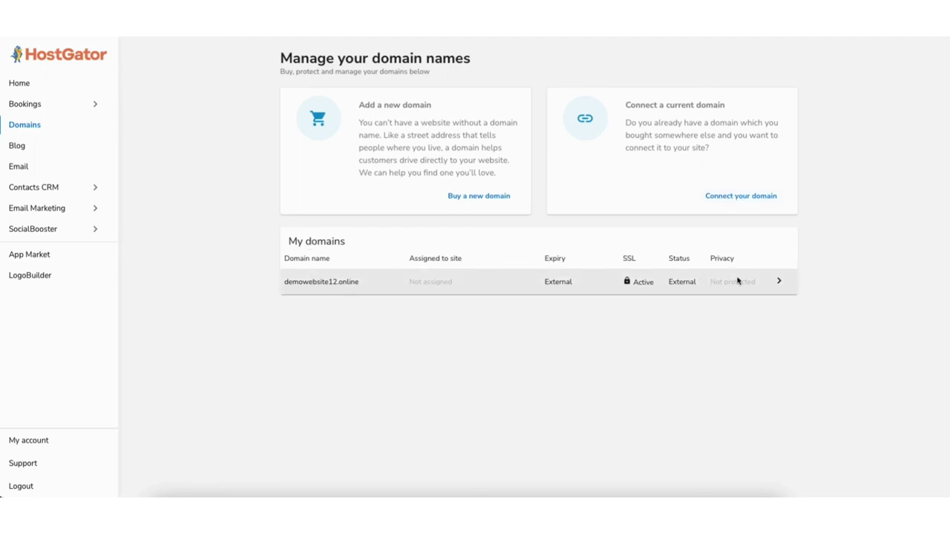
click(778, 283)
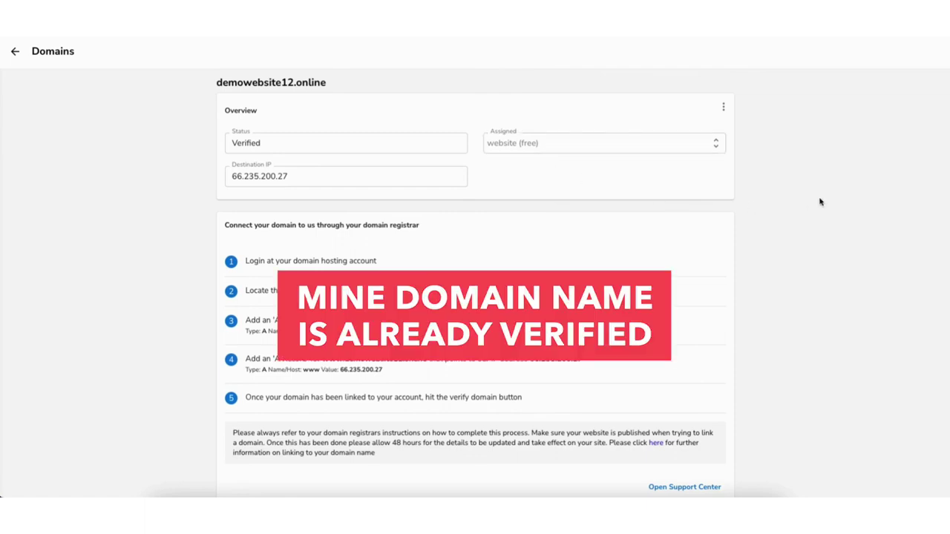
click(301, 138)
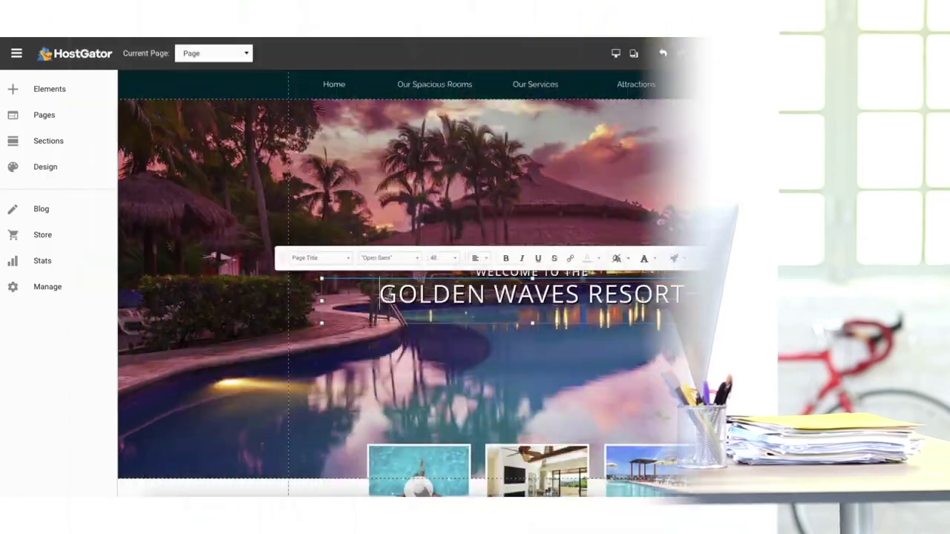
text(MY DEMO WE)
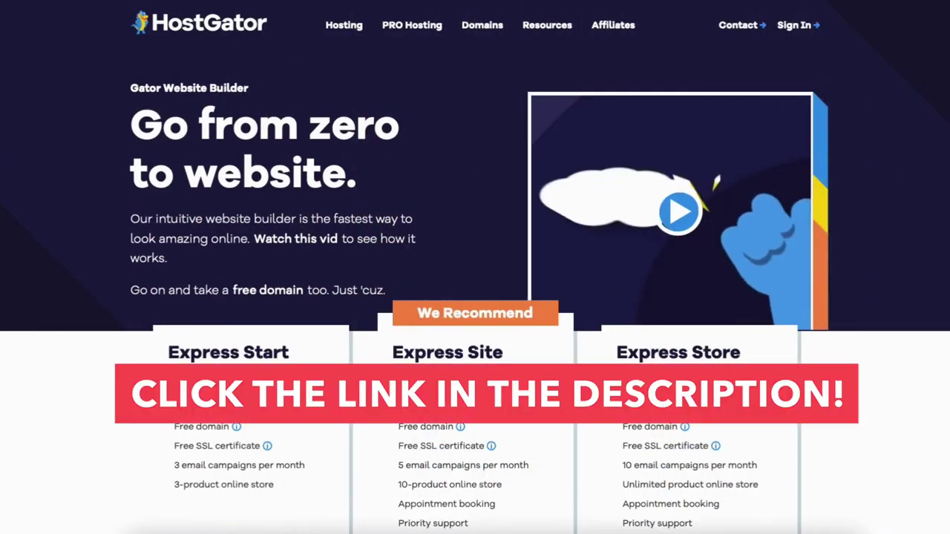
scroll(475, 297, down, 1)
scroll(475, 297, down, 5)
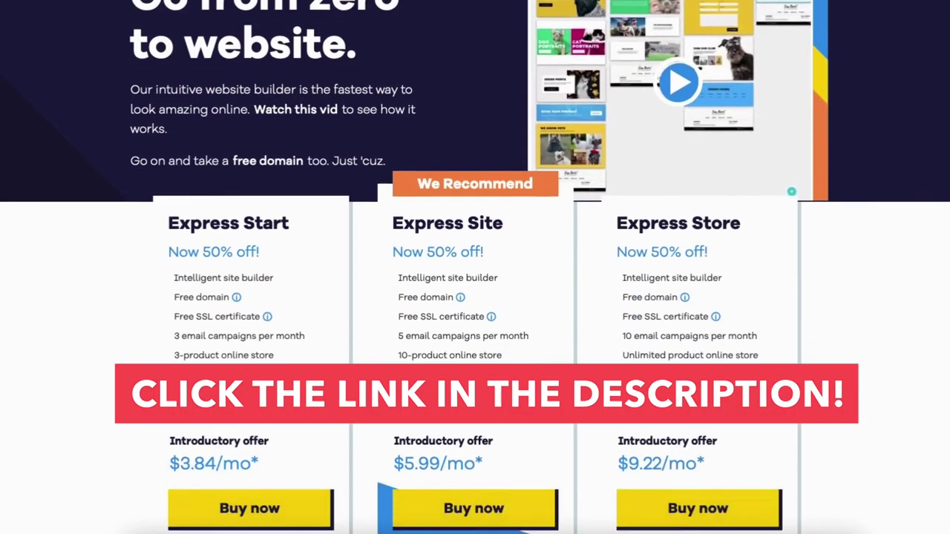
scroll(475, 296, down, 5)
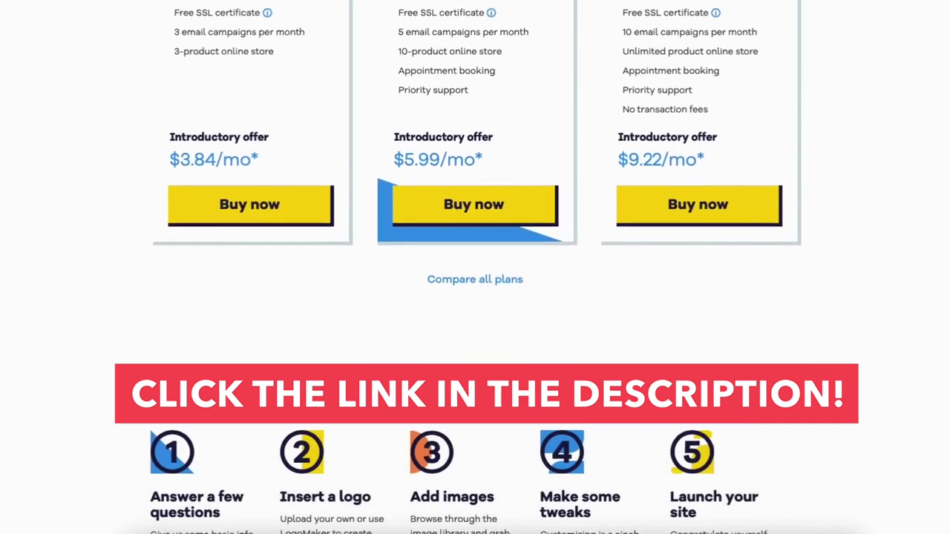
scroll(475, 297, down, 5)
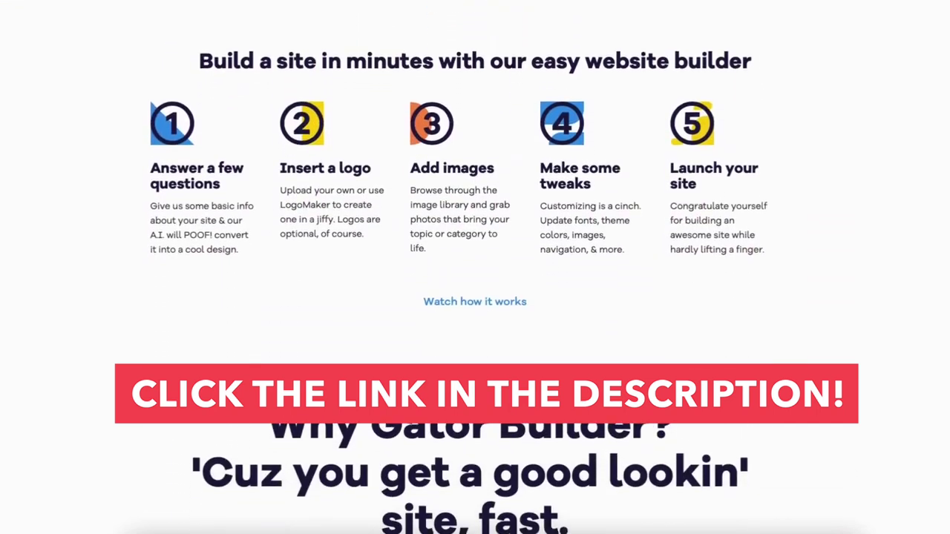